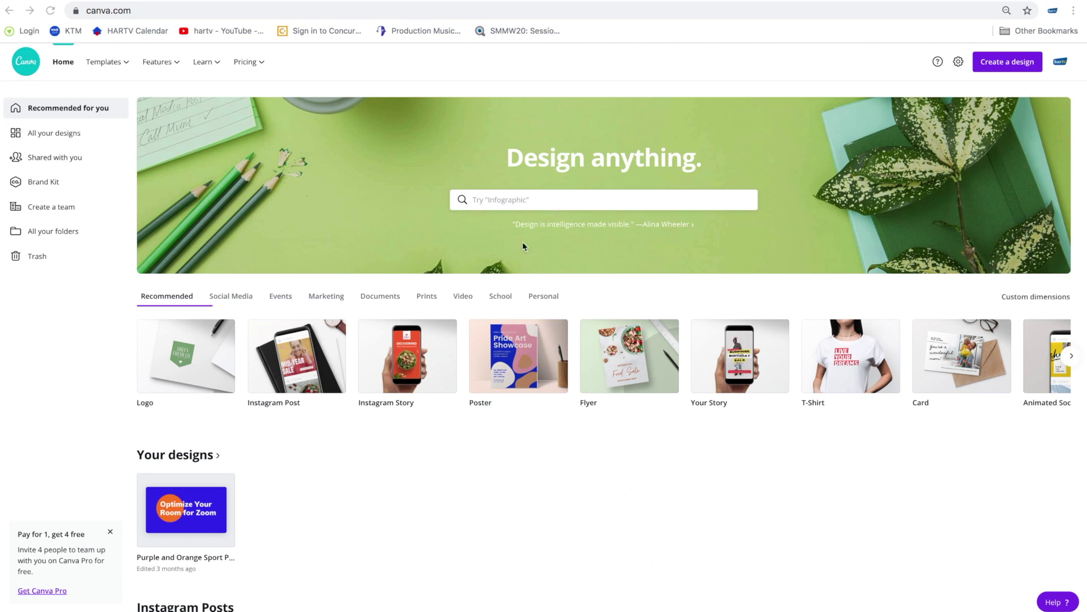
- Browse the Canva home page and start a new blank Instagram Post design
scroll(536, 448, "down", 4)
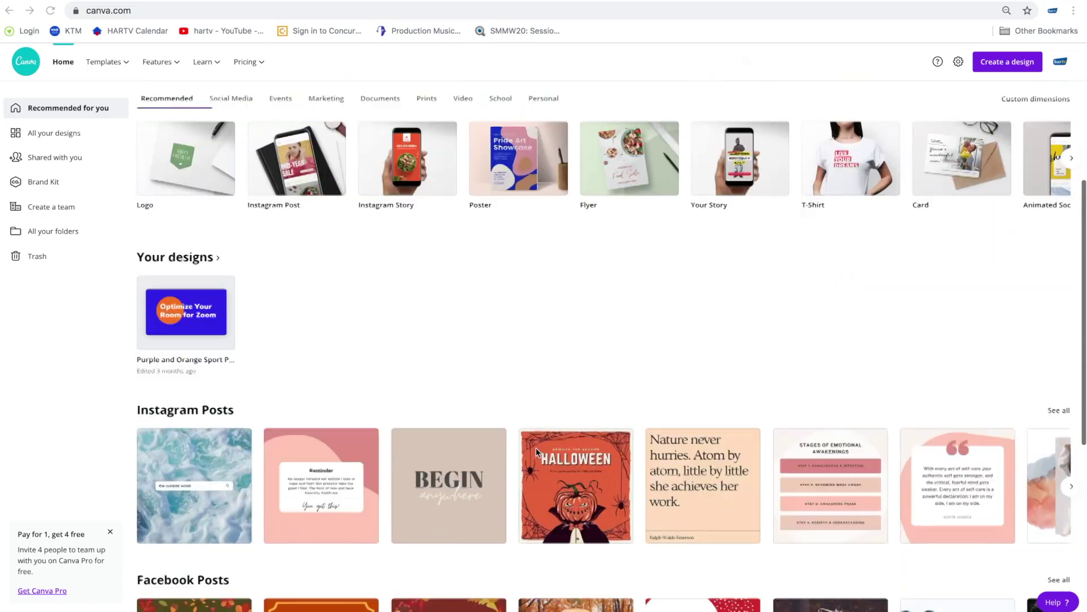
scroll(535, 447, "down", 10)
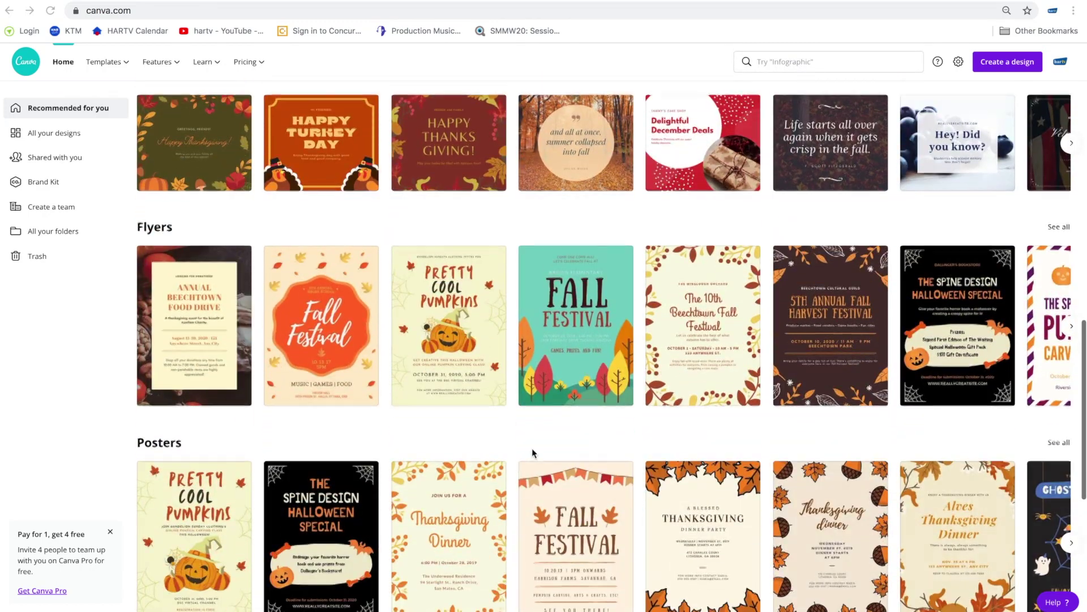
scroll(508, 448, "down", 6)
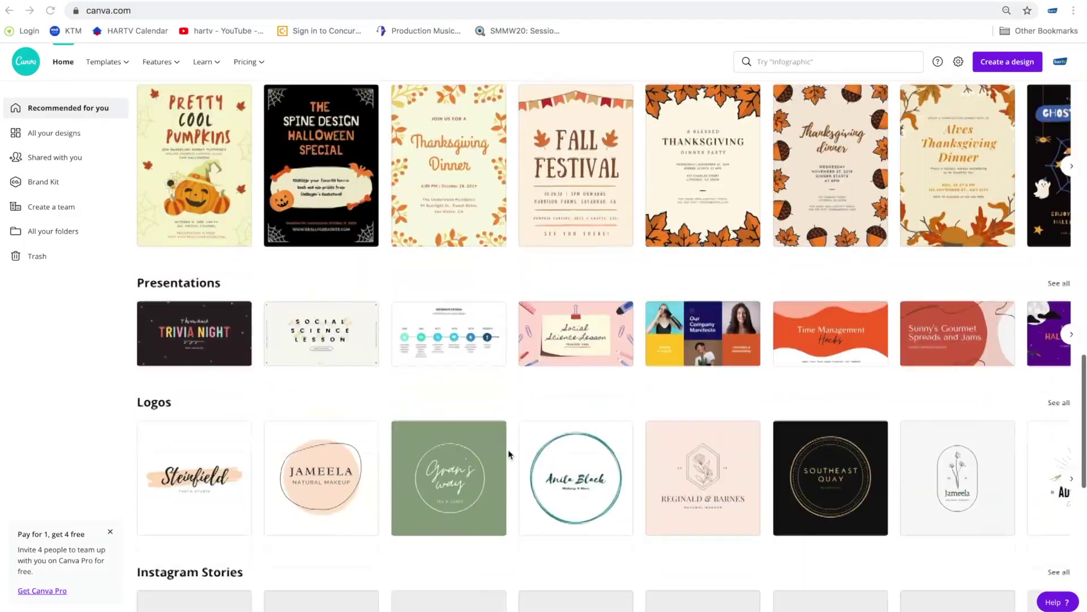
scroll(508, 450, "down", 2)
scroll(508, 448, "down", 1)
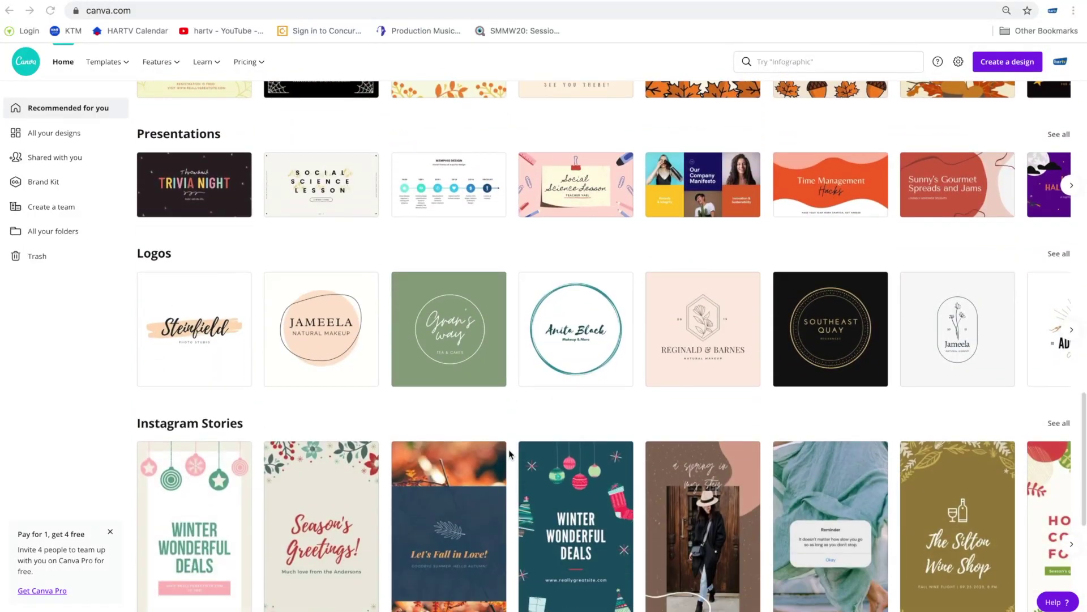
scroll(509, 451, "up", 10)
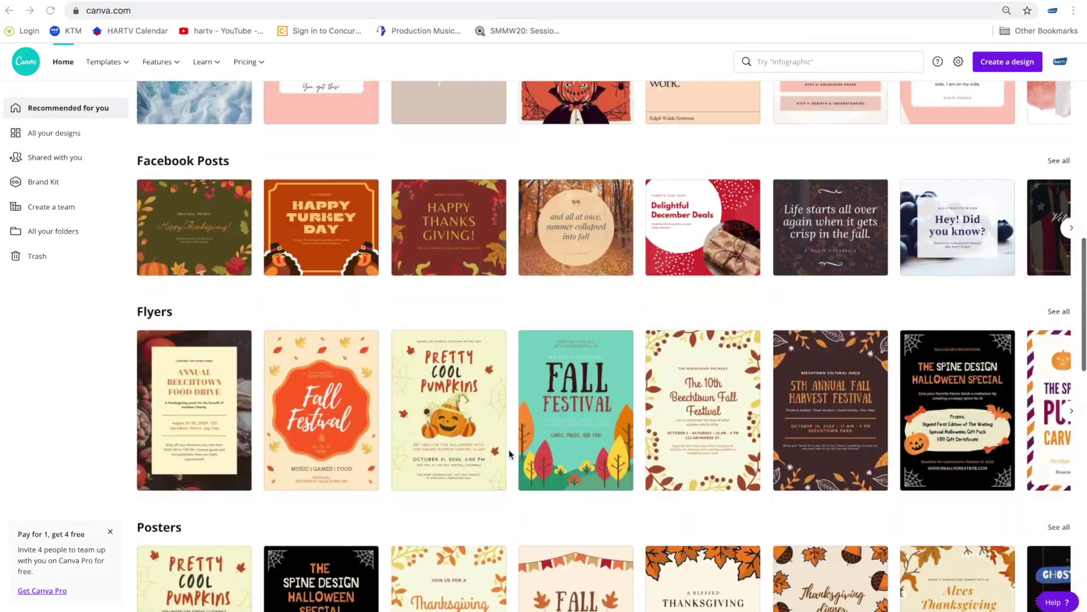
scroll(508, 449, "up", 7)
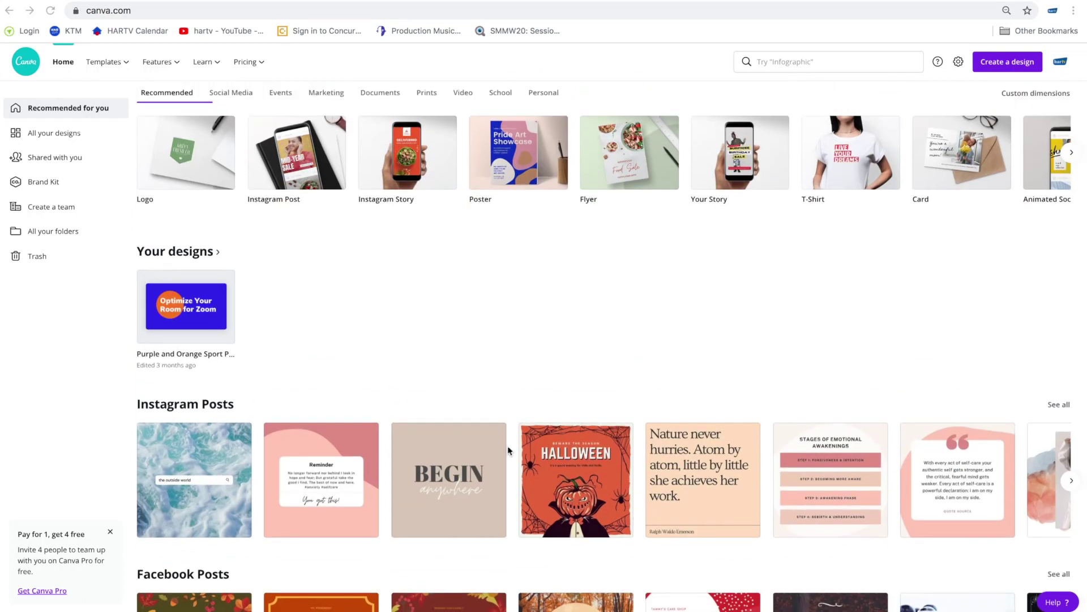
scroll(507, 449, "up", 3)
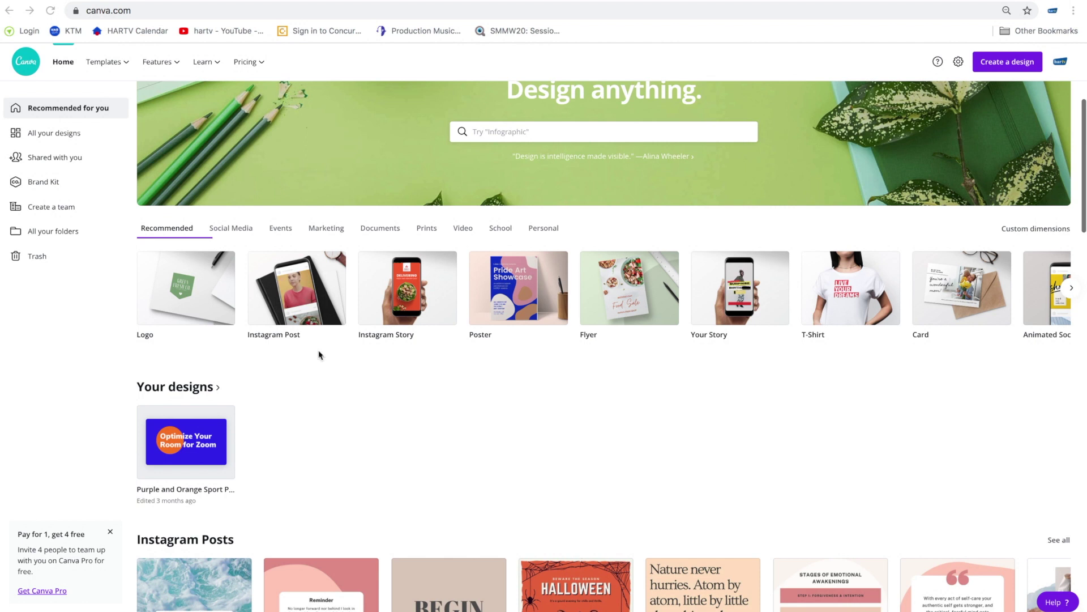
scroll(333, 362, "up", 2)
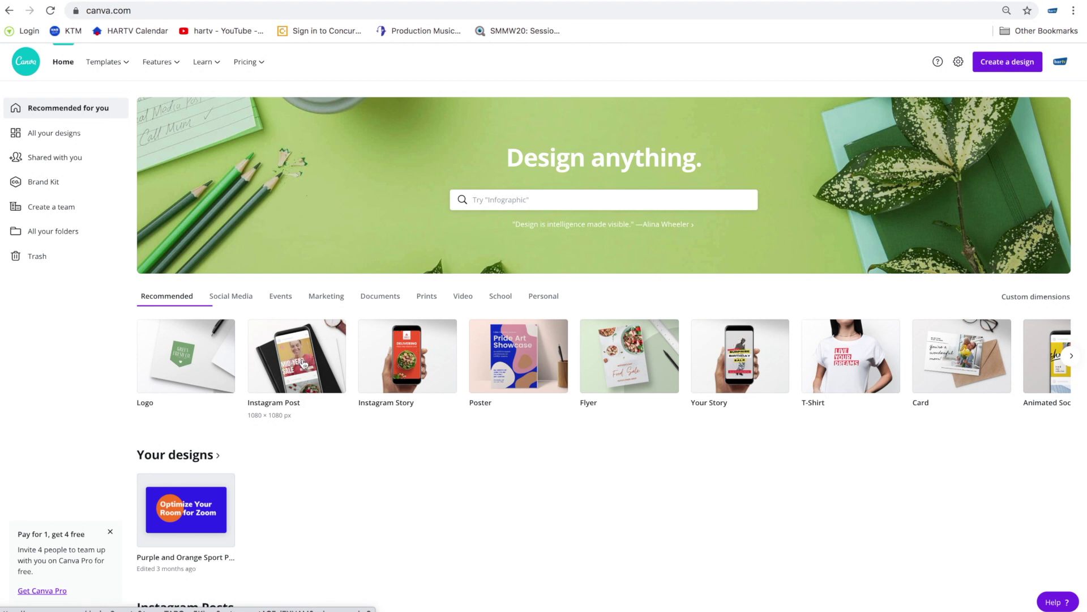
left_click(304, 359)
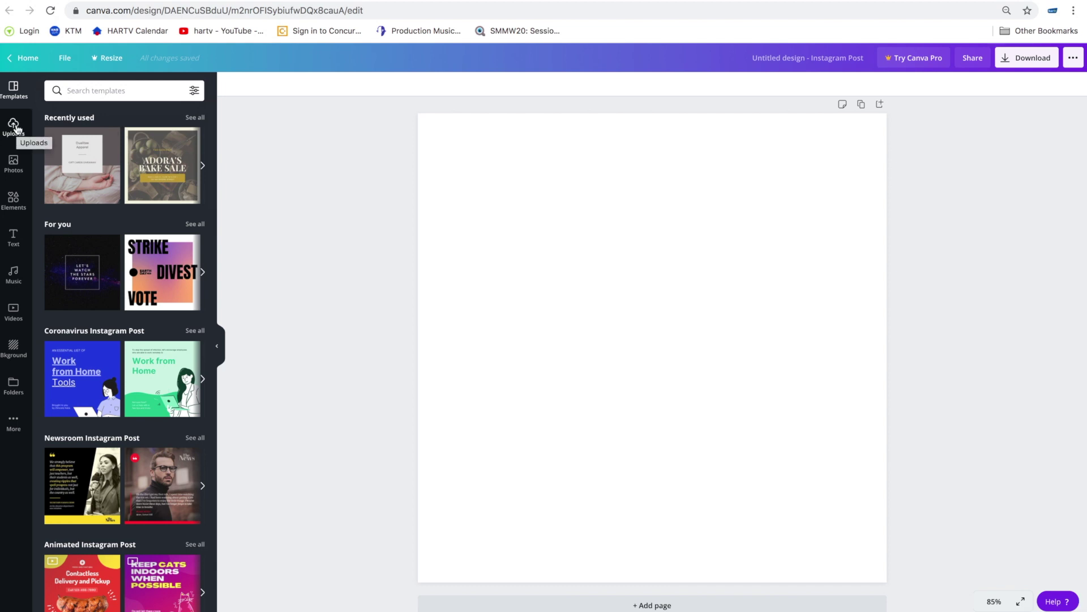
- Upload four photos: a portrait, a city skyline, a brick house and office towers
left_click(15, 129)
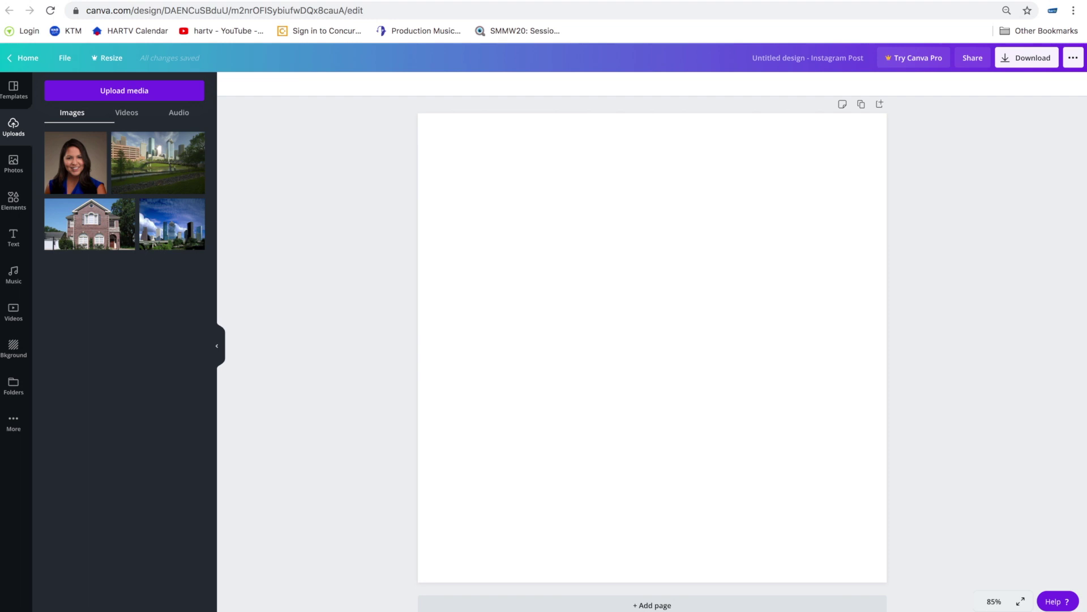
left_click_drag(861, 499, 331, 342)
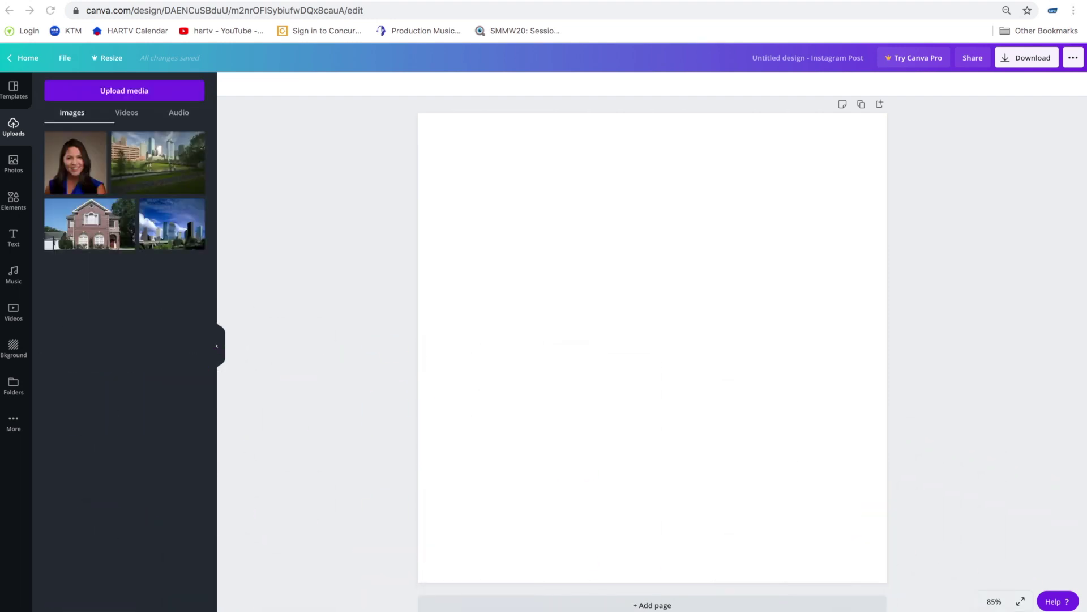
left_click(124, 98)
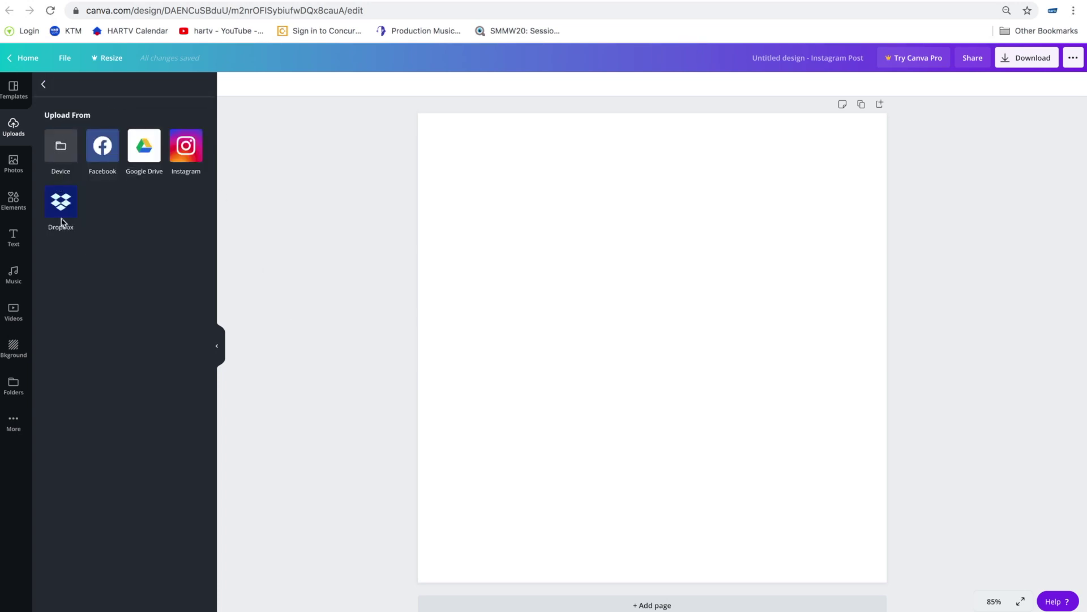
left_click(44, 86)
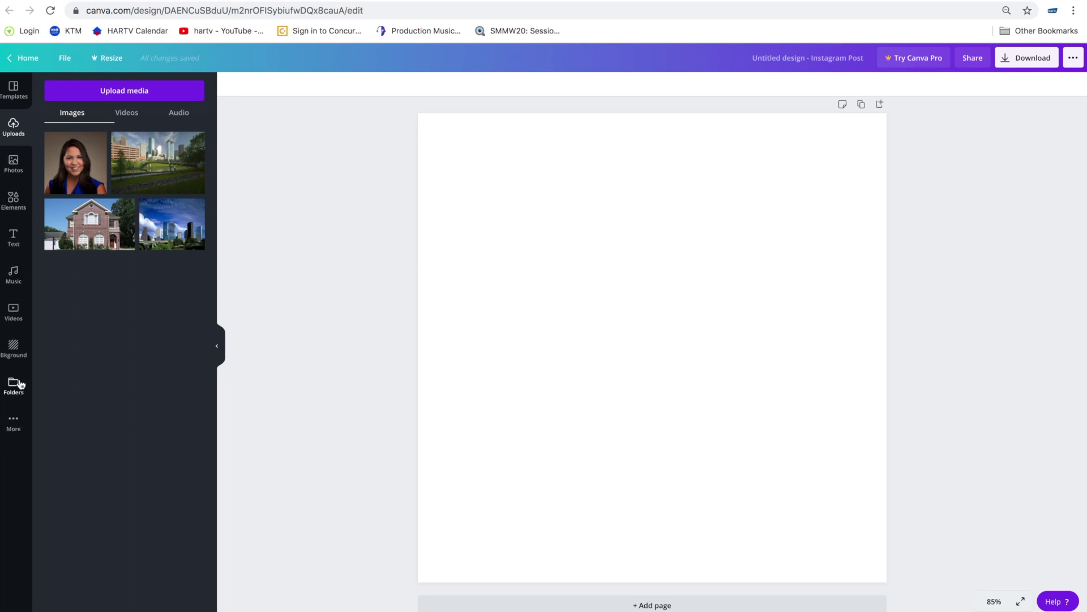
- Page through the Recently used templates carousel and show all recently used templates
left_click(14, 92)
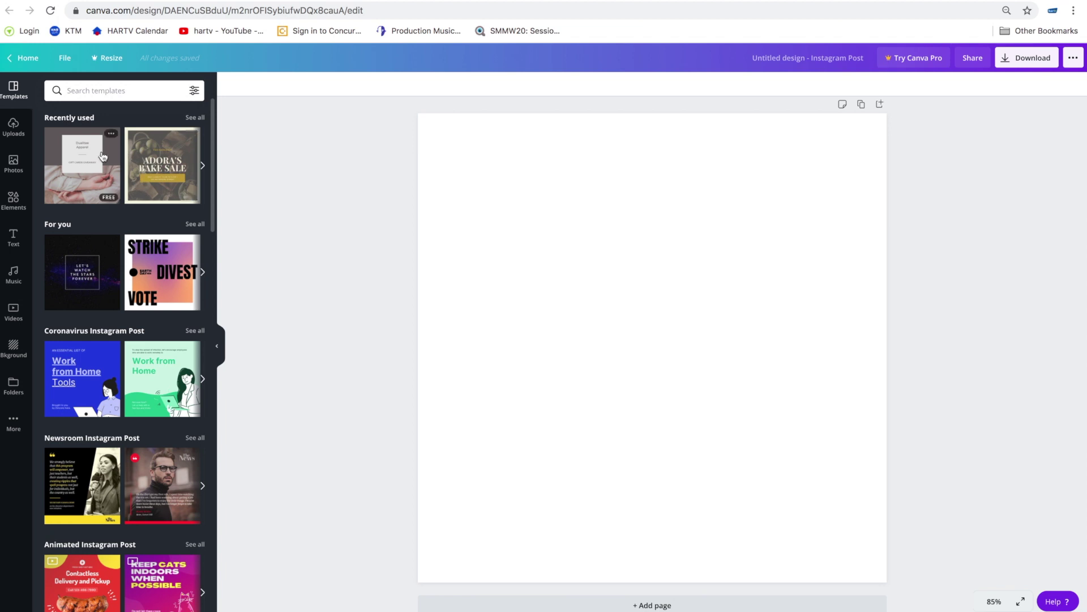
left_click(202, 167)
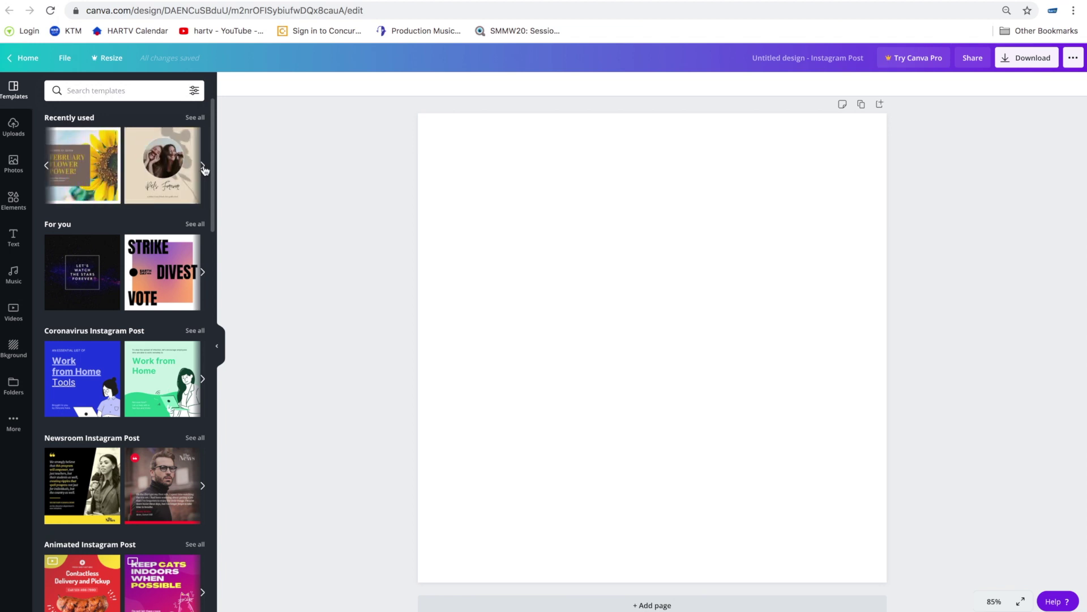
left_click(204, 168)
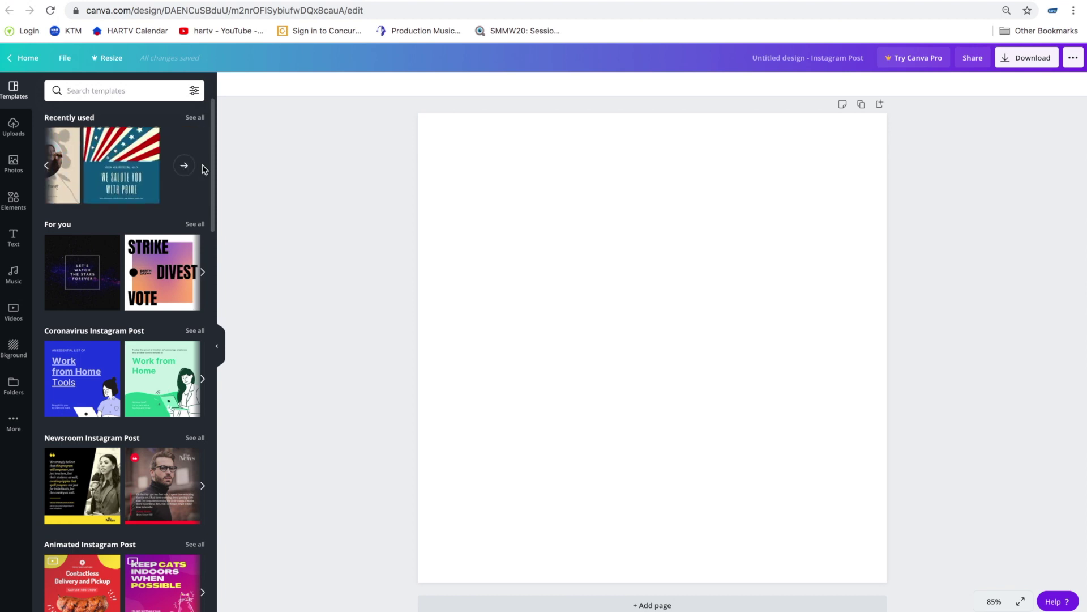
left_click(184, 165)
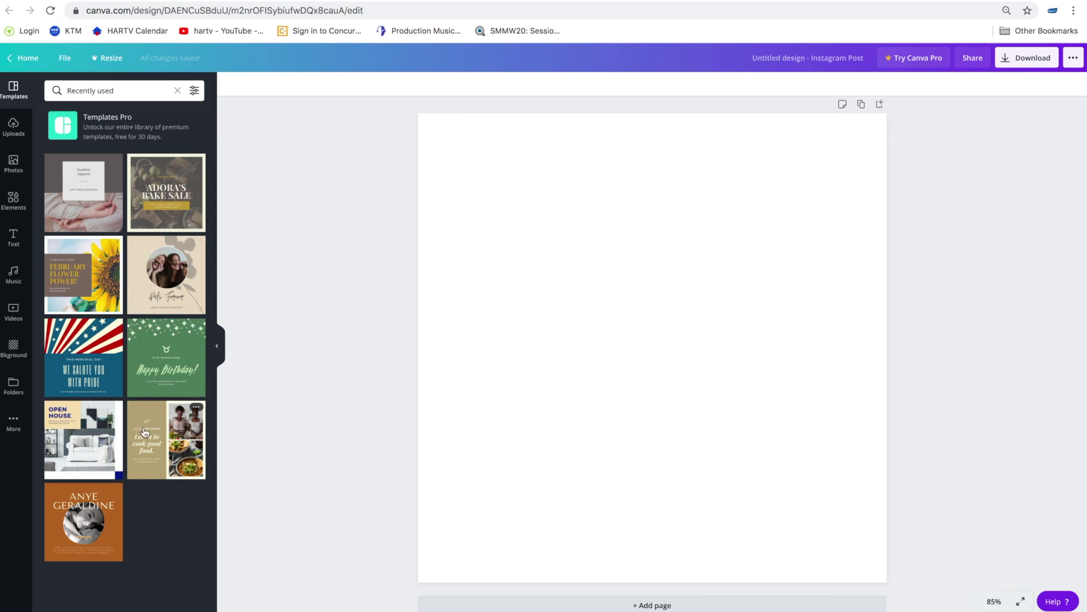
- Apply the culinary school template with 'Learn to cook good food.' and select its photo grid
left_click(169, 446)
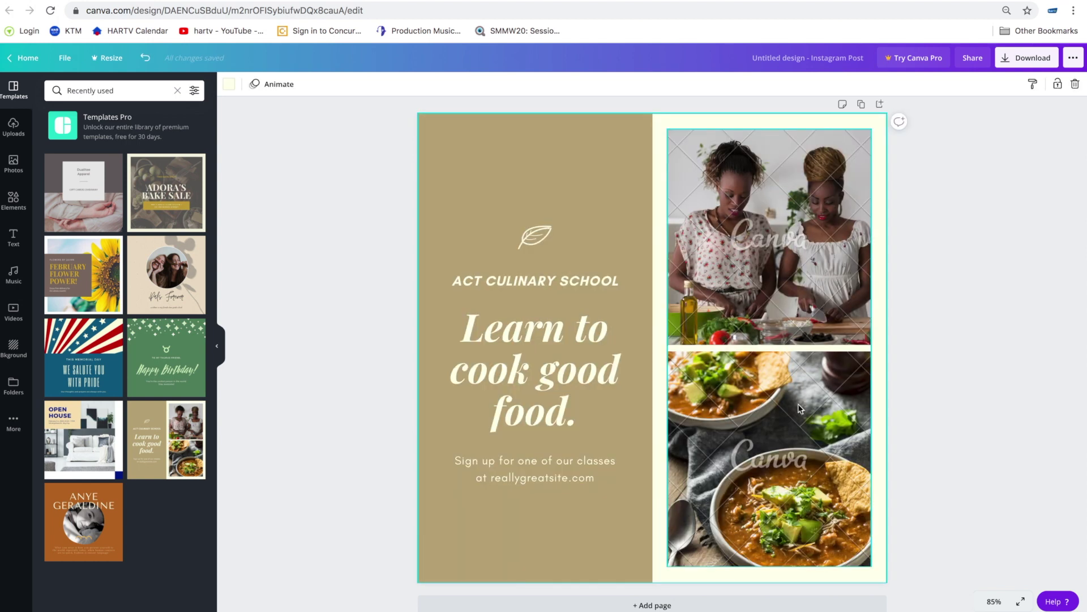
left_click(959, 334)
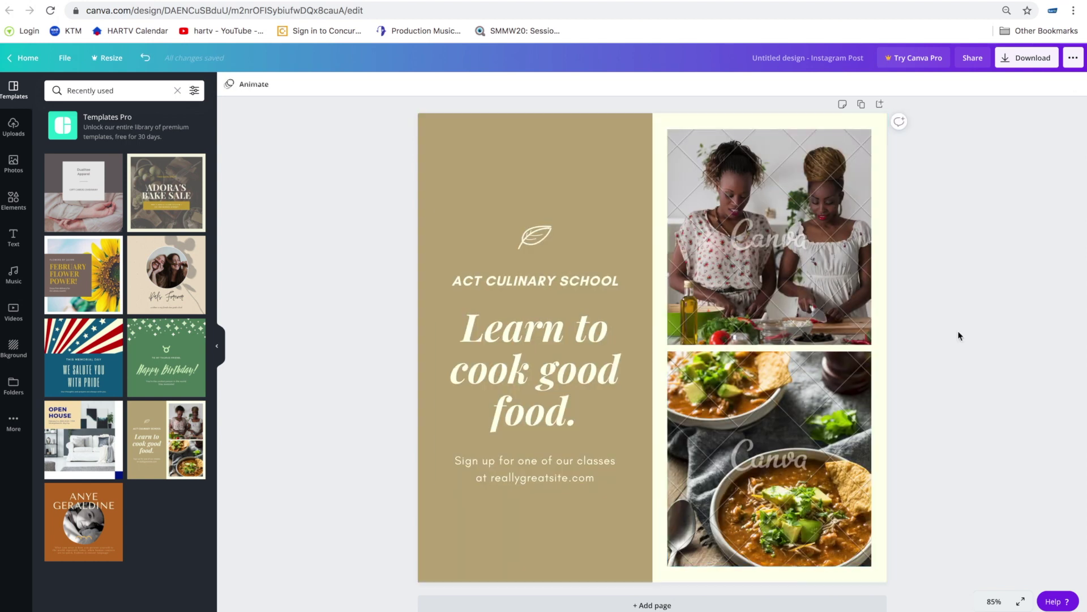
left_click(727, 303)
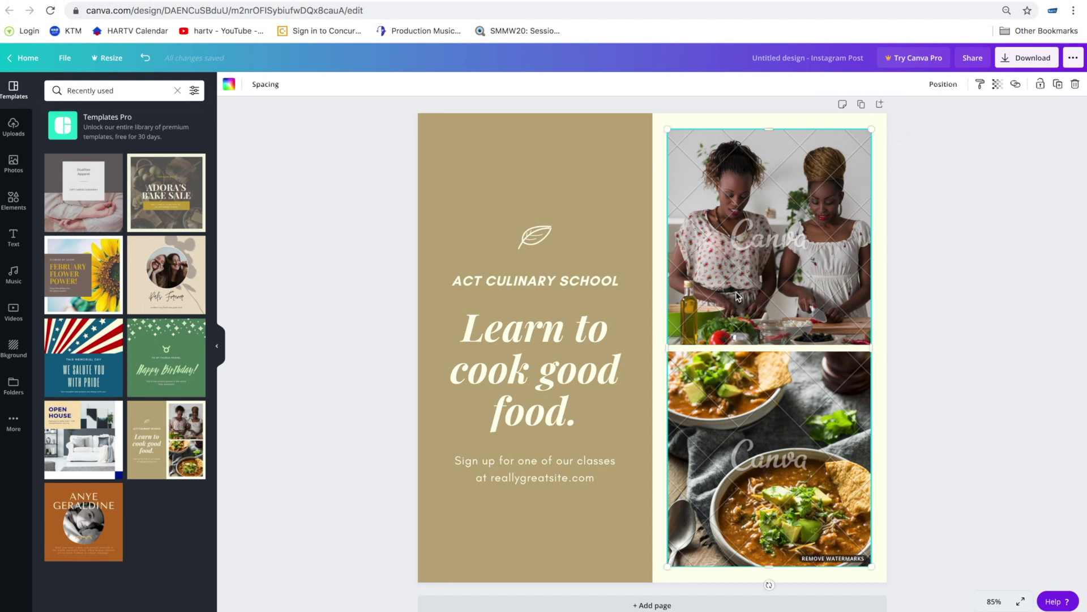
left_click(989, 331)
left_click(818, 301)
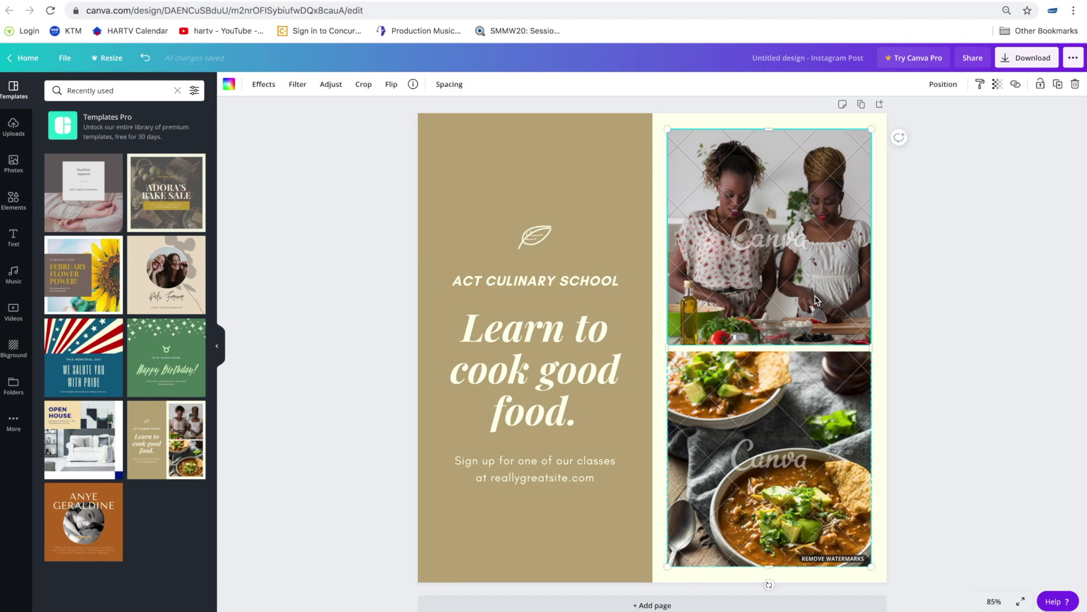
left_click(980, 269)
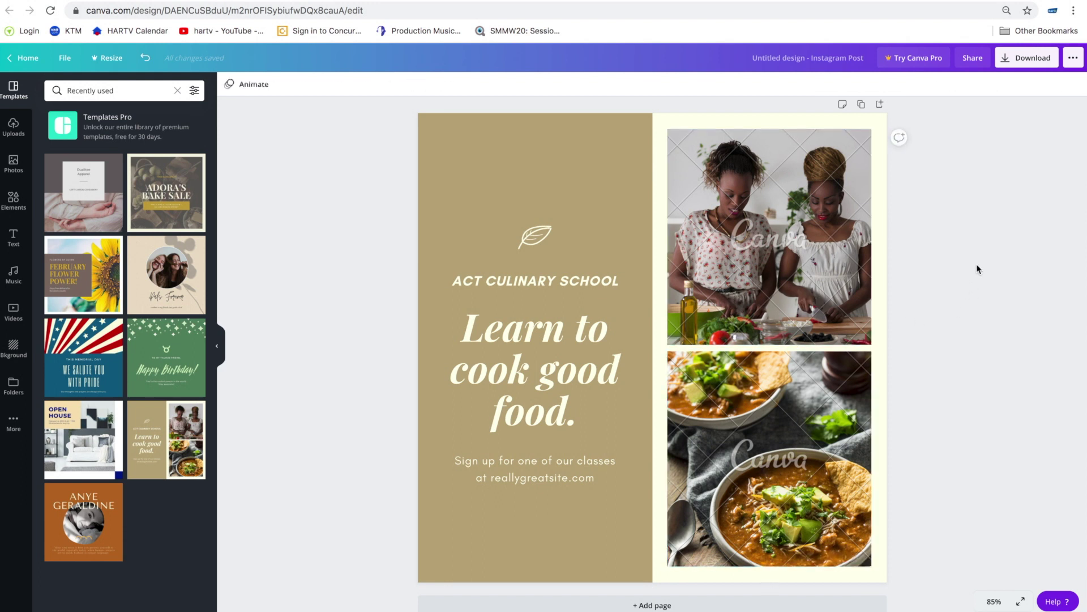
left_click(775, 233)
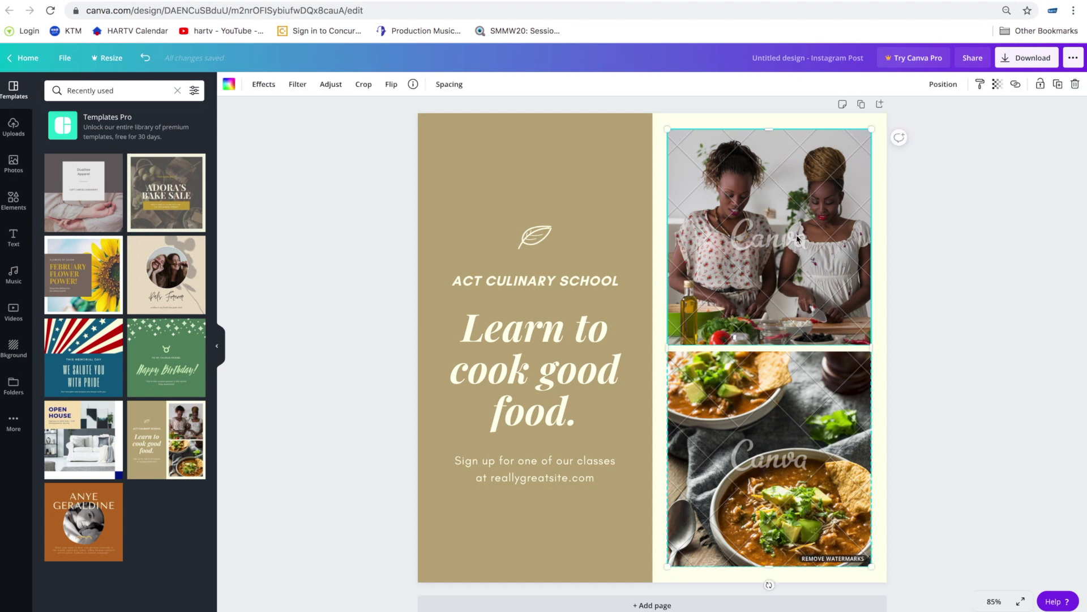
- Show the uploaded photos, inspect the template's panel, background, text and photo grid, and undo the last change
left_click(13, 127)
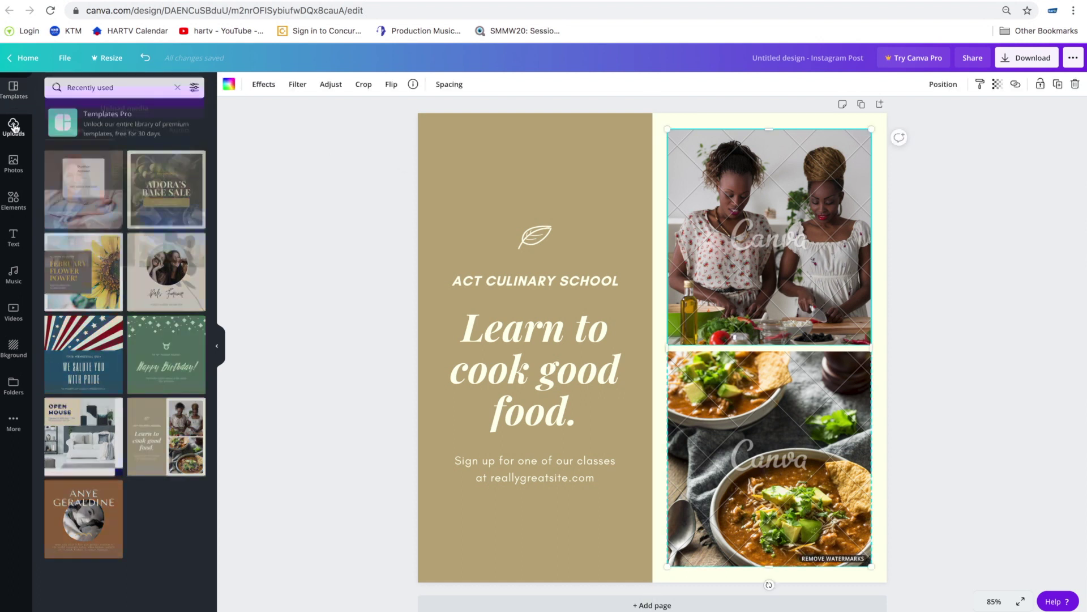
left_click(595, 154)
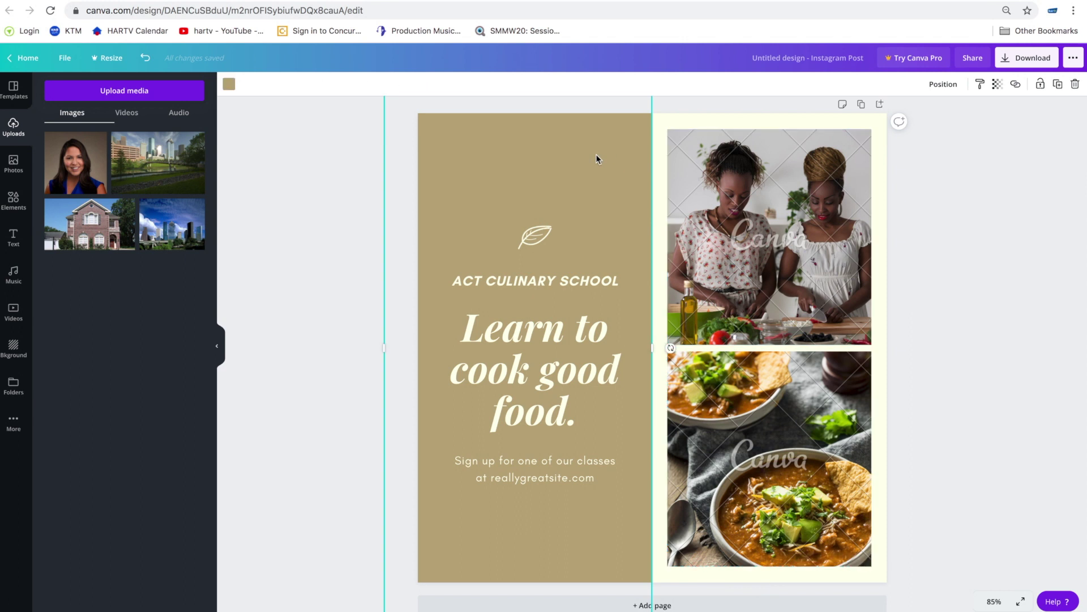
left_click(728, 124)
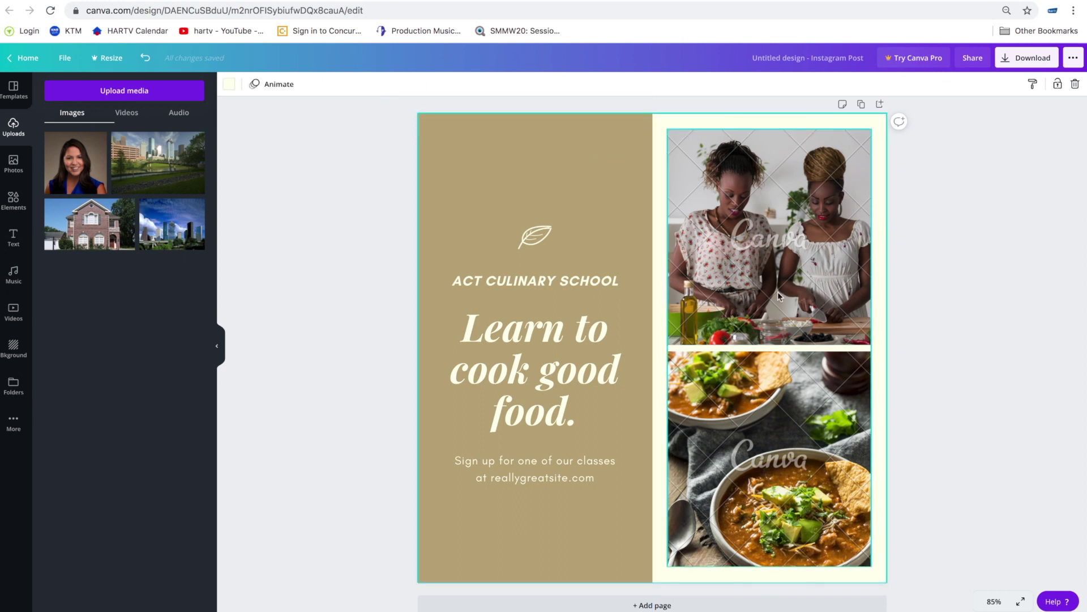
left_click(762, 427)
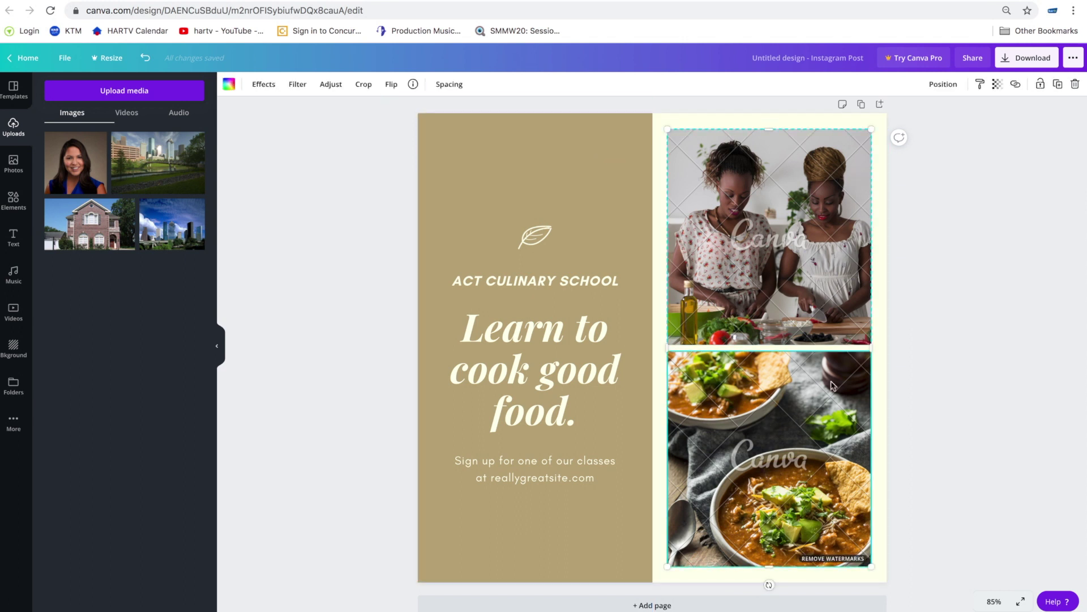
left_click(560, 339)
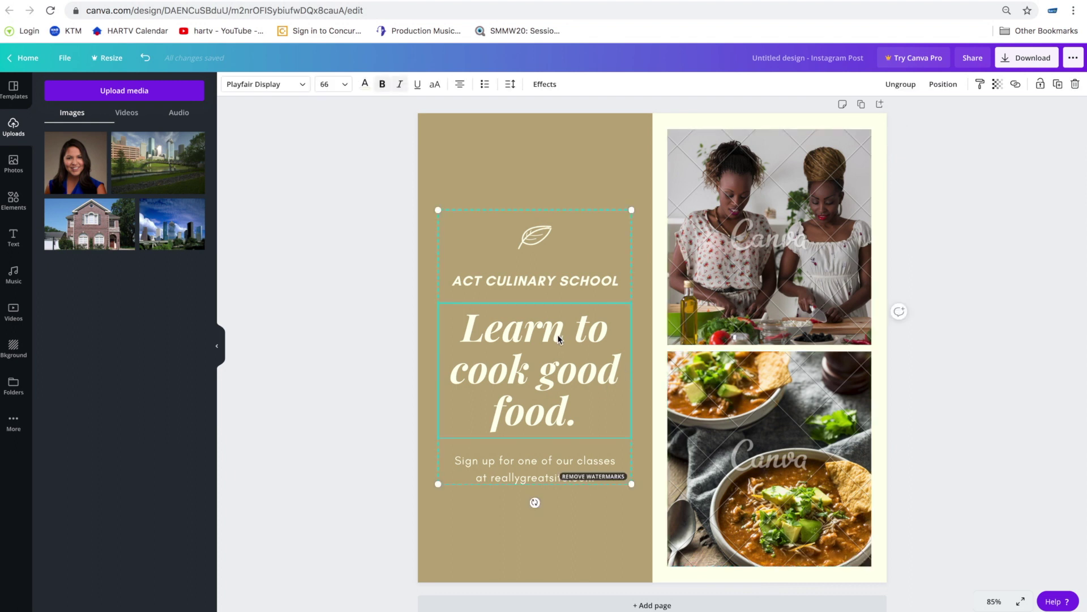
left_click(540, 240)
left_click(548, 476)
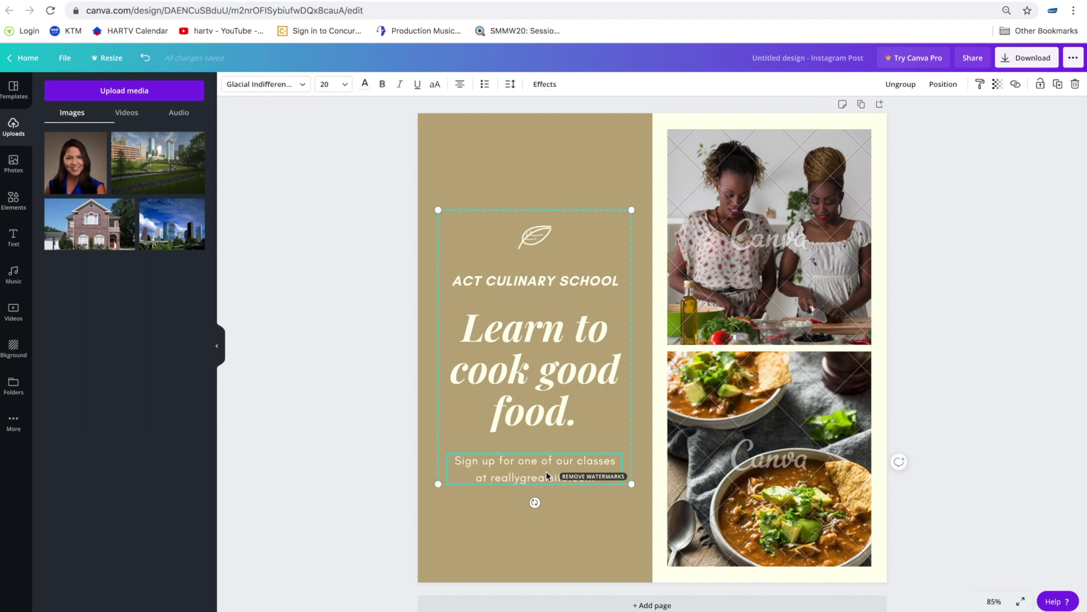
left_click(549, 393)
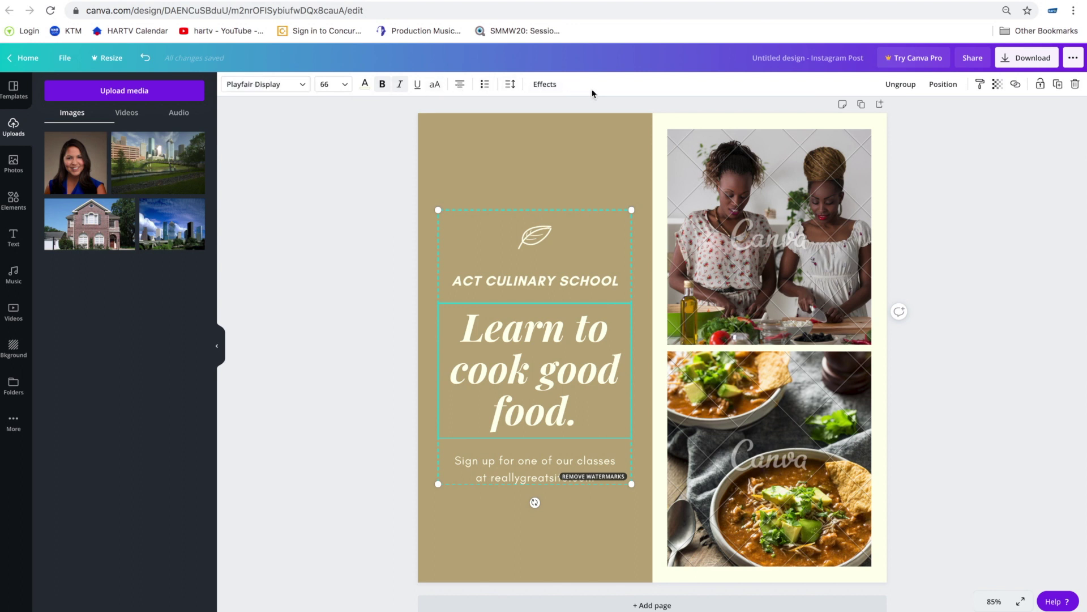
left_click(769, 179)
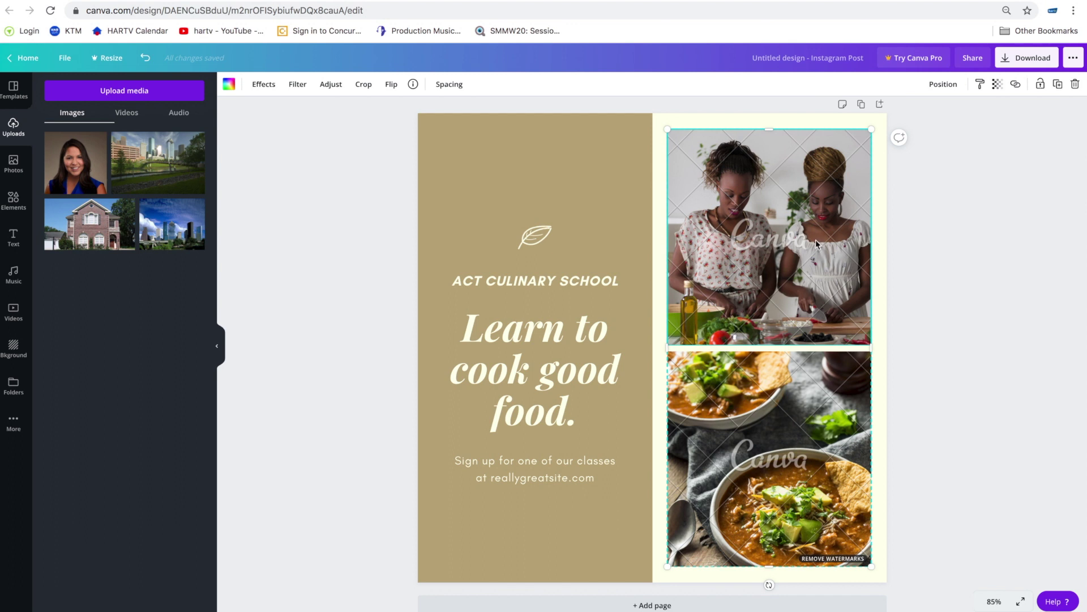
key("ctrl+z")
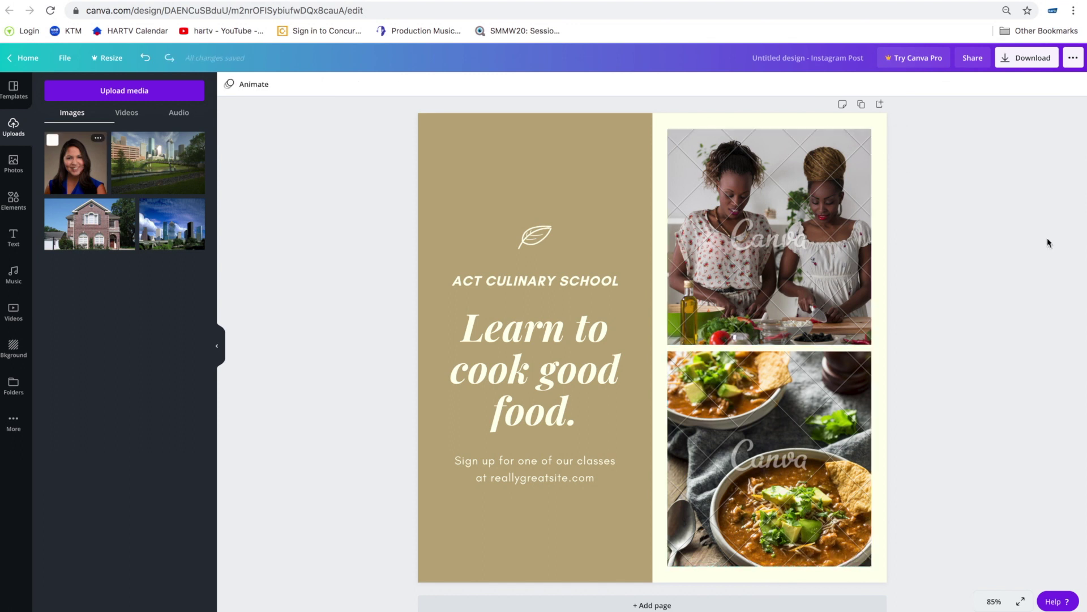
- Put the agent's portrait in the top photo frame and the brick house in the bottom frame
left_click(795, 236)
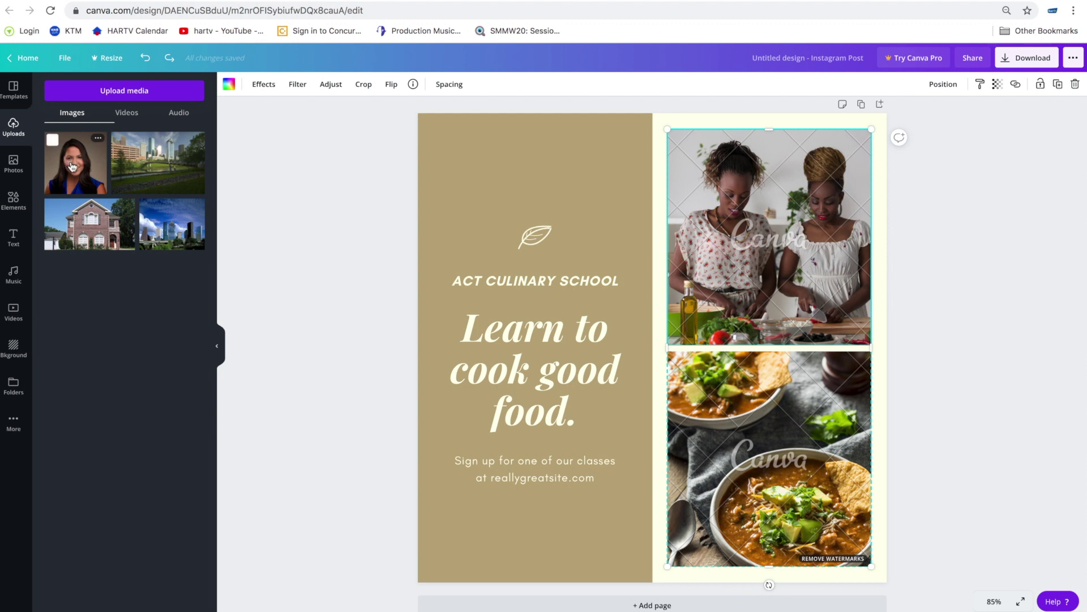
left_click_drag(78, 168, 758, 176)
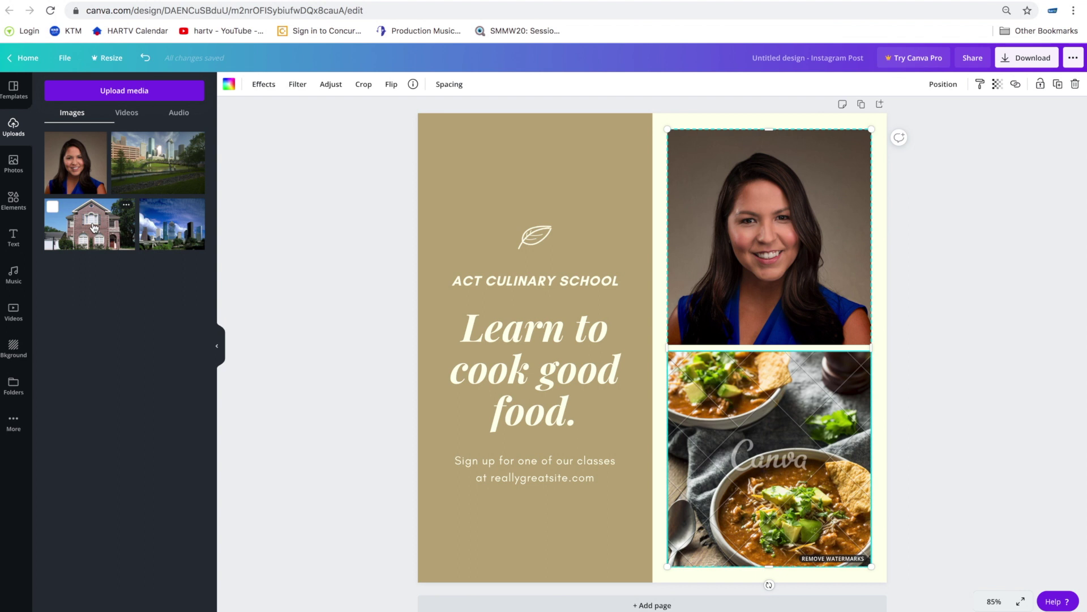
left_click_drag(94, 227, 691, 410)
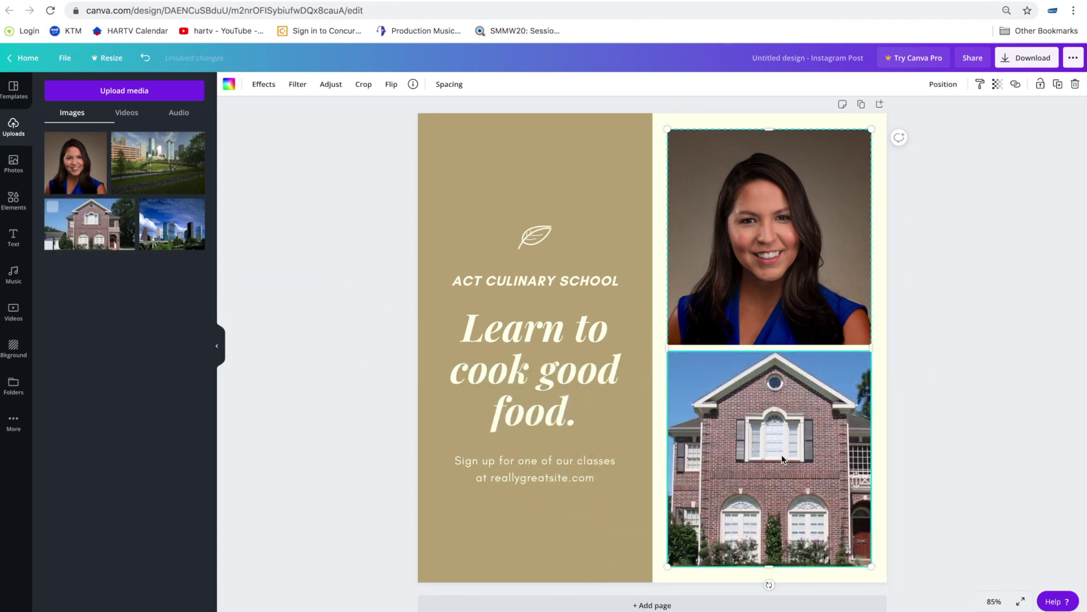
- Retype the headline as '123 Main St.'
left_click(535, 332)
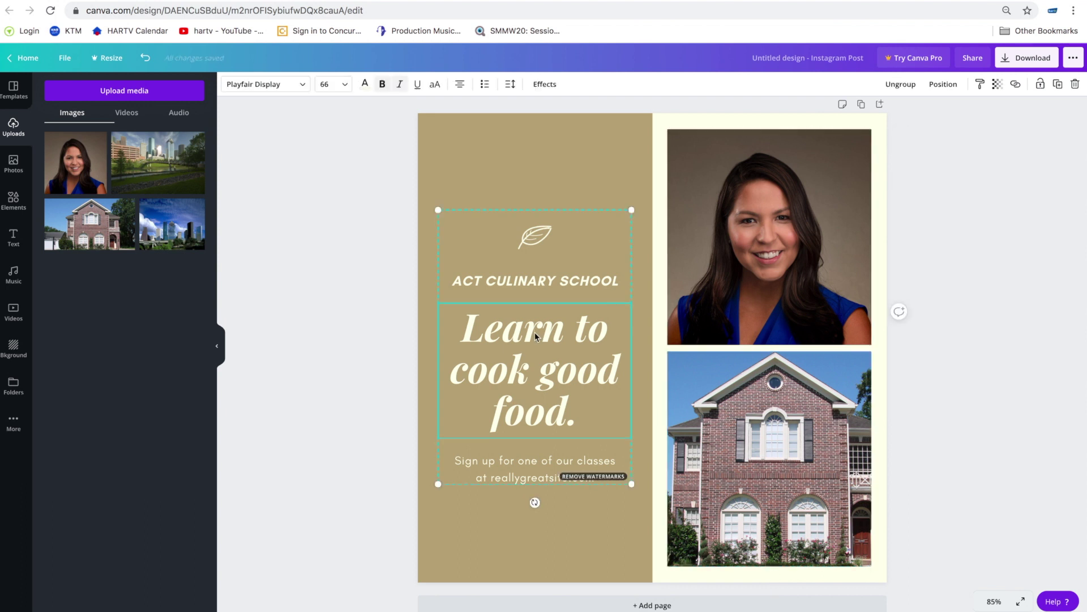
left_click(554, 337)
left_click_drag(582, 420, 467, 352)
type("123 ")
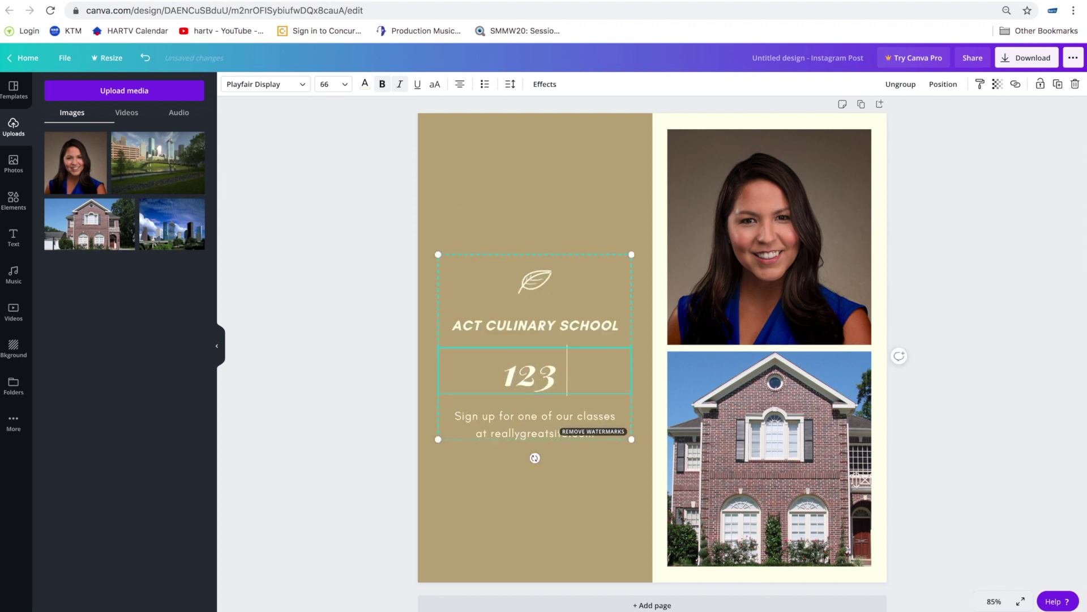
type("Main St.")
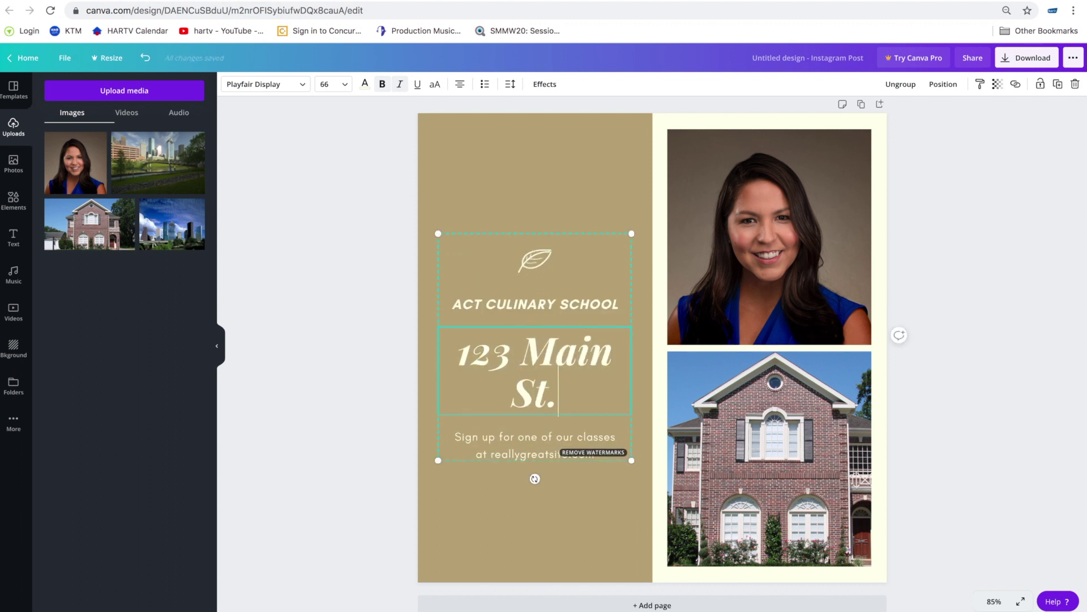
- Change the ACT CULINARY SCHOOL line to 'OPEN HOUSE'
left_click(532, 309)
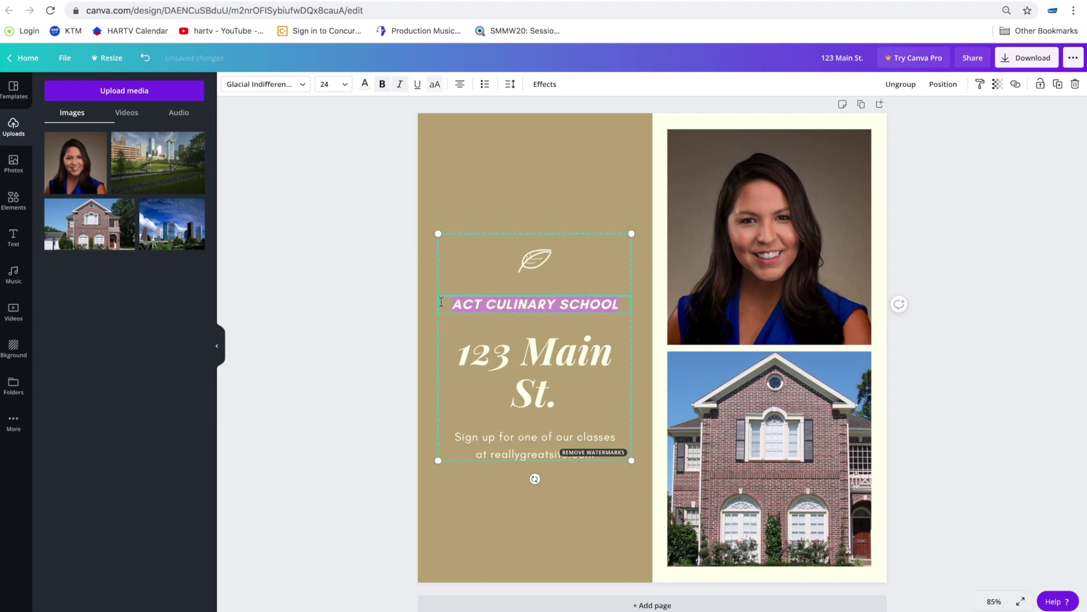
type("OPEN HOUSE")
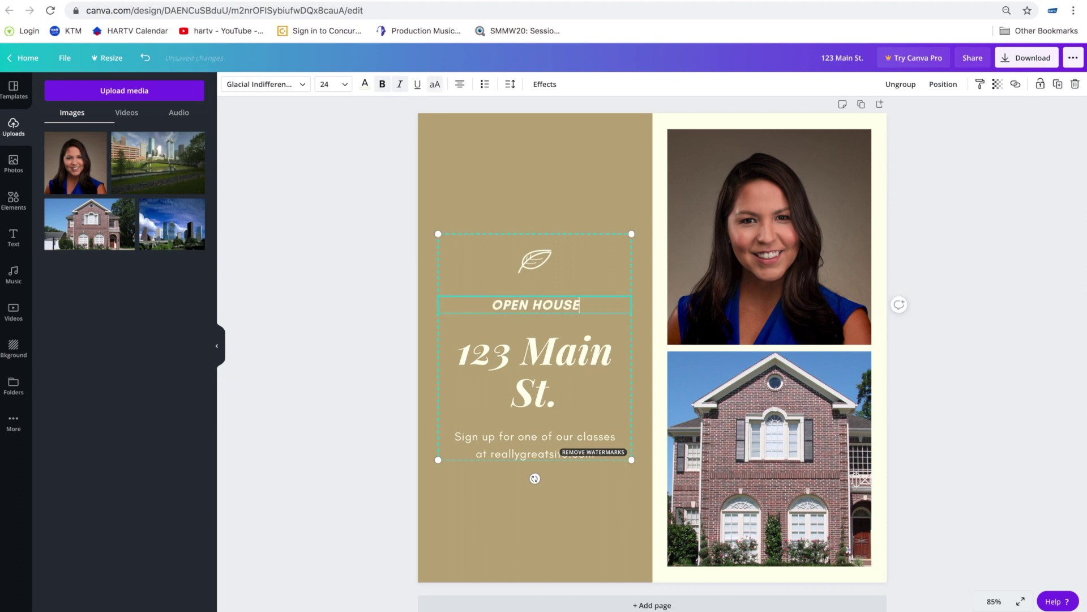
left_click(537, 260)
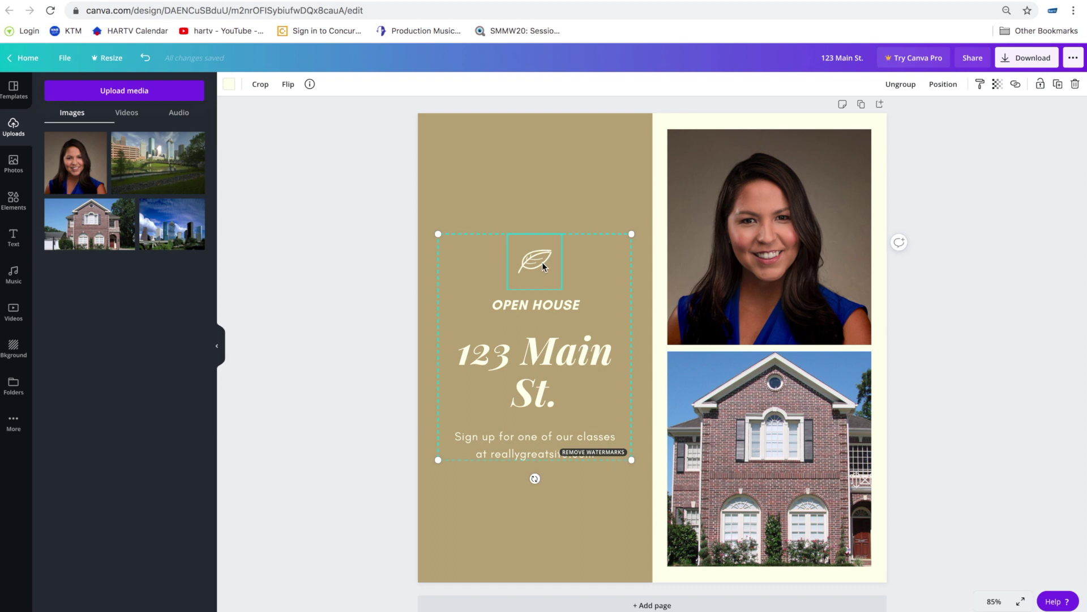
- Delete the leaf icon and move the text block higher on the panel
left_click(1076, 85)
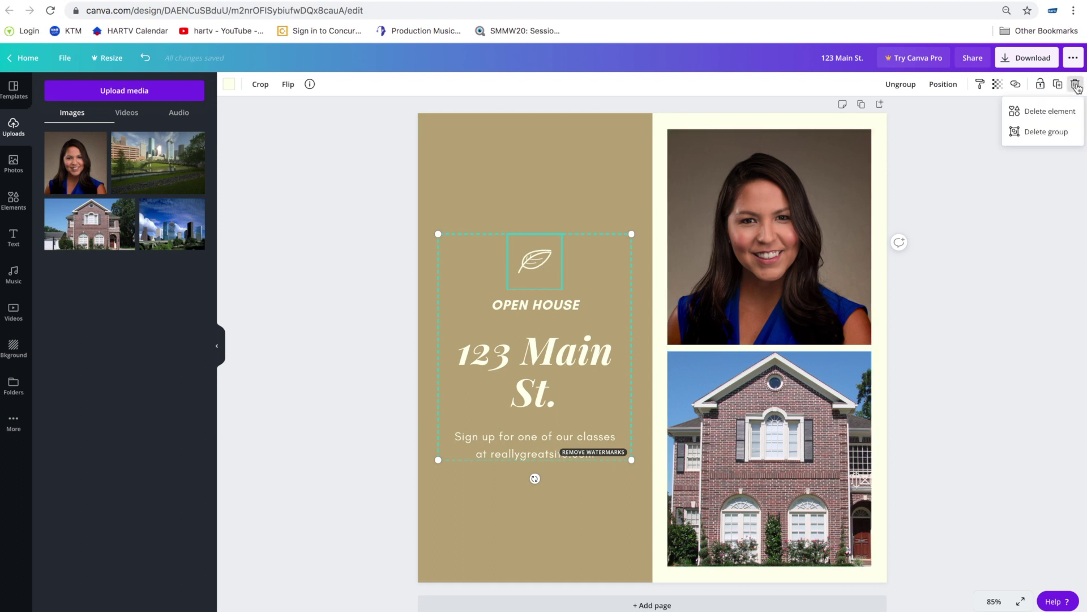
left_click(1051, 113)
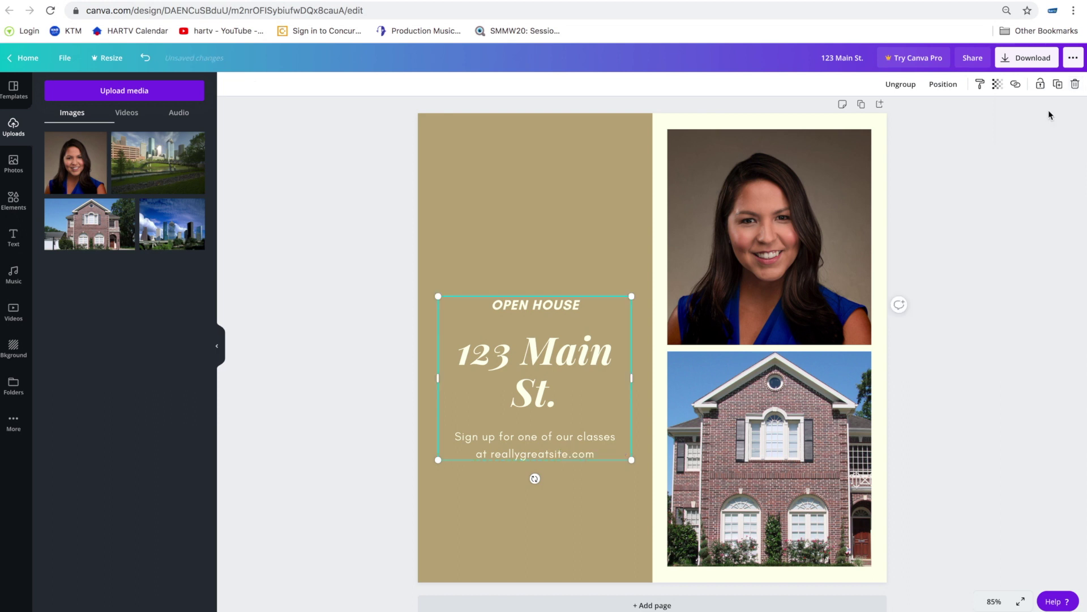
left_click_drag(562, 334, 584, 280)
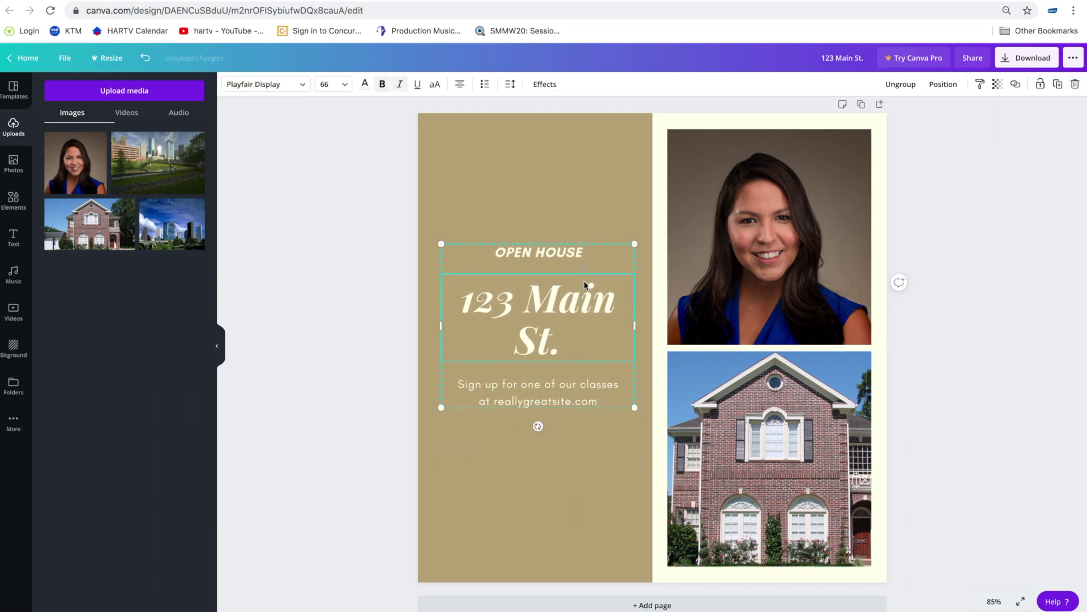
- Replace the sign-up line with 'For more information email' and a contact e-mail on a new line
left_click(568, 395)
left_click(568, 392)
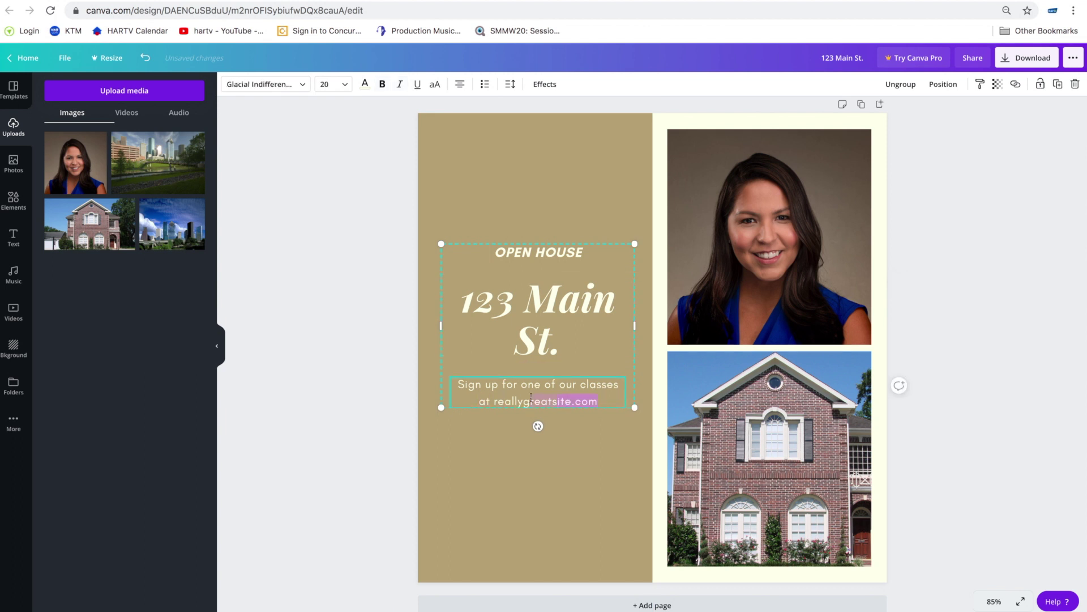
left_click_drag(597, 401, 478, 389)
type("For more inform")
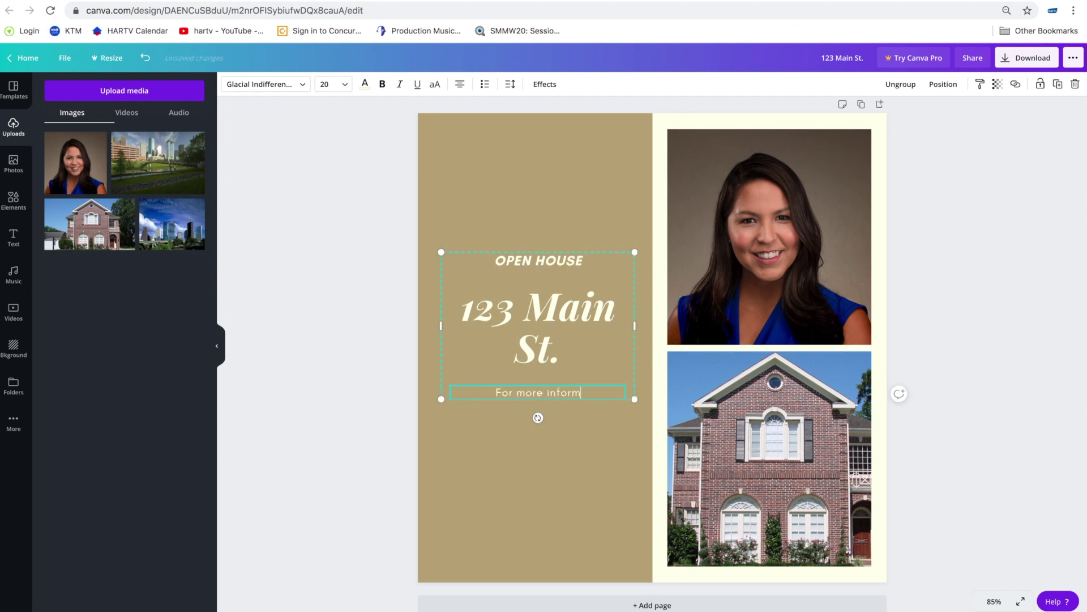
type("ation email")
key("Return")
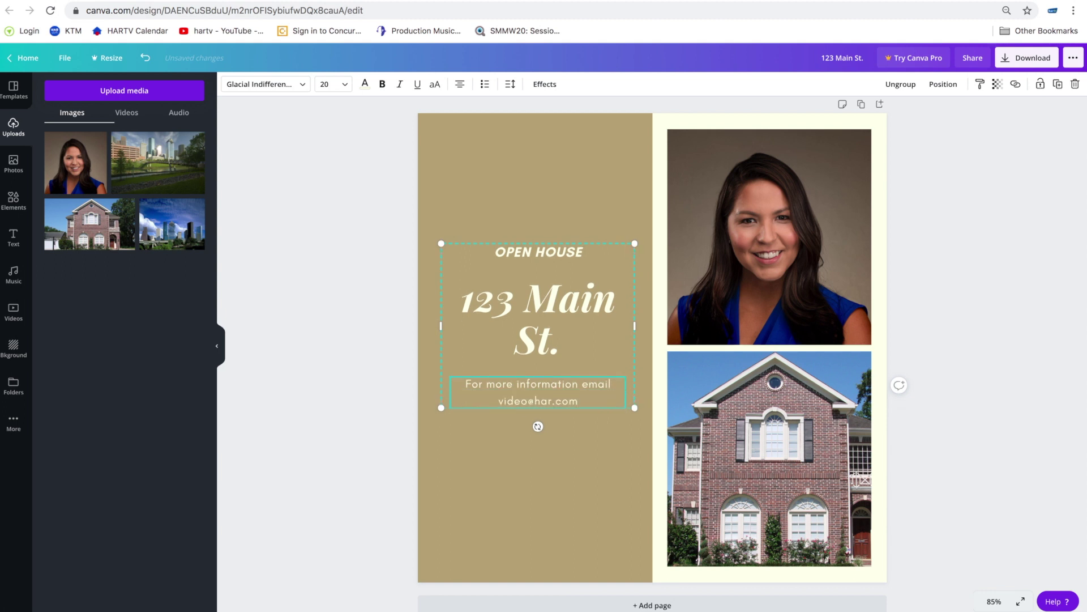
- Recolour the '123 Main St.' headline near-black using the dark photo-colour swatch
left_click(569, 301)
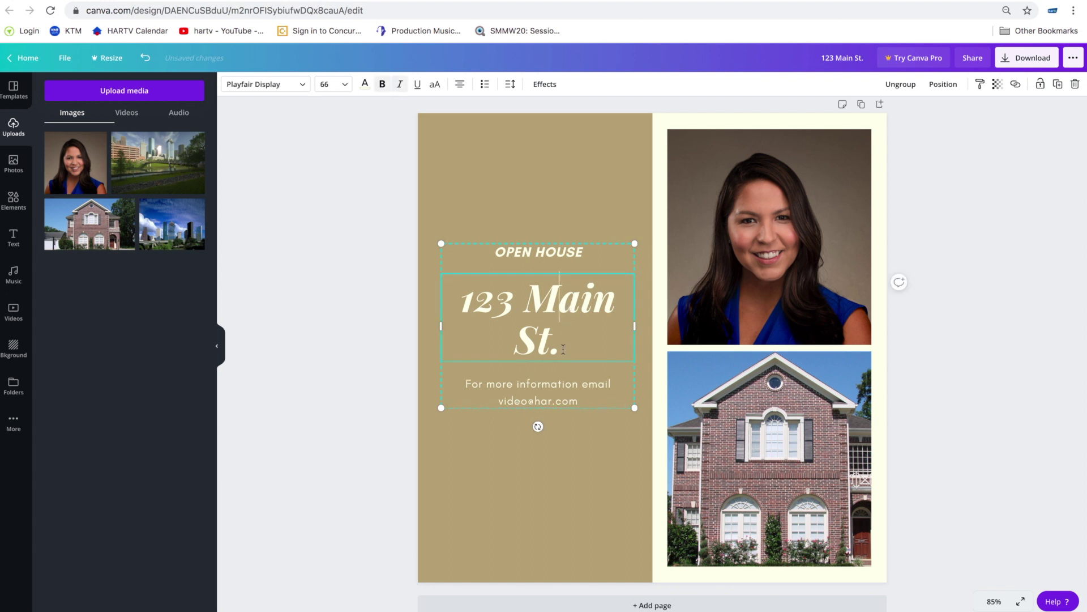
left_click_drag(563, 348, 486, 305)
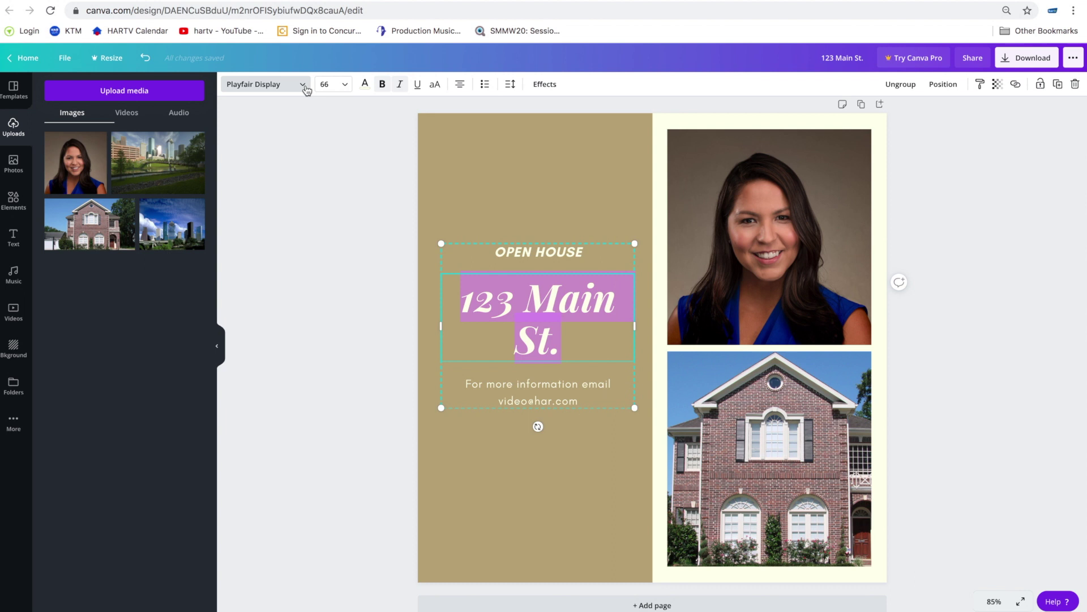
left_click(364, 85)
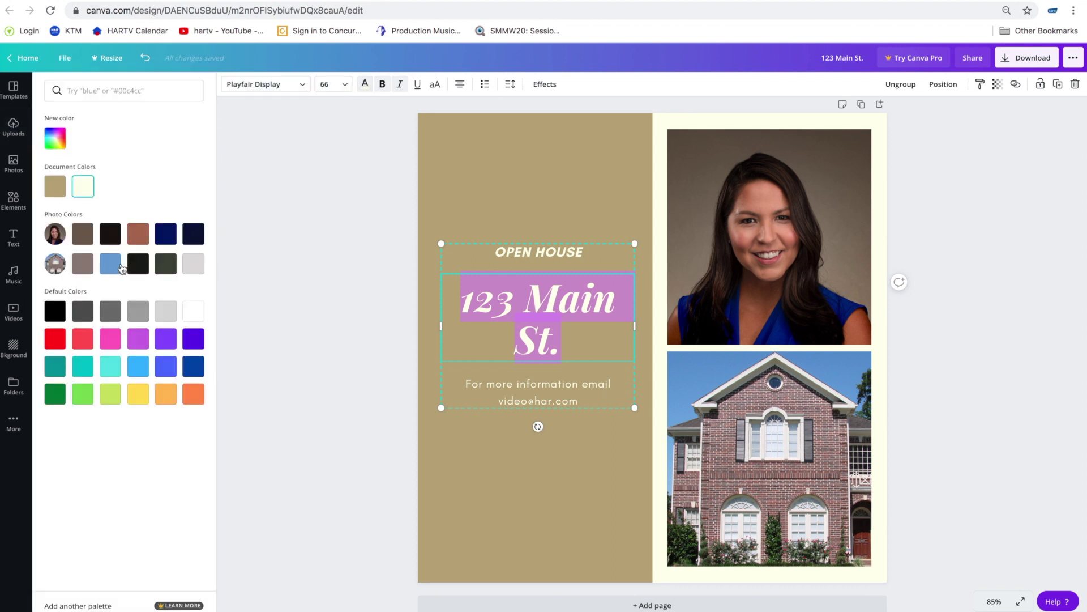
left_click(143, 270)
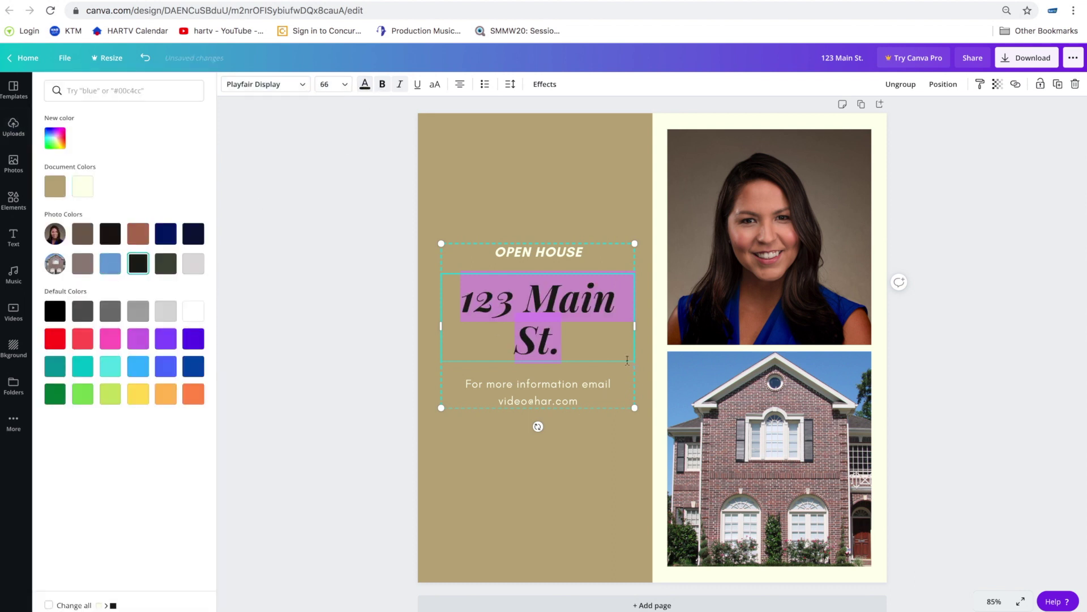
left_click(589, 176)
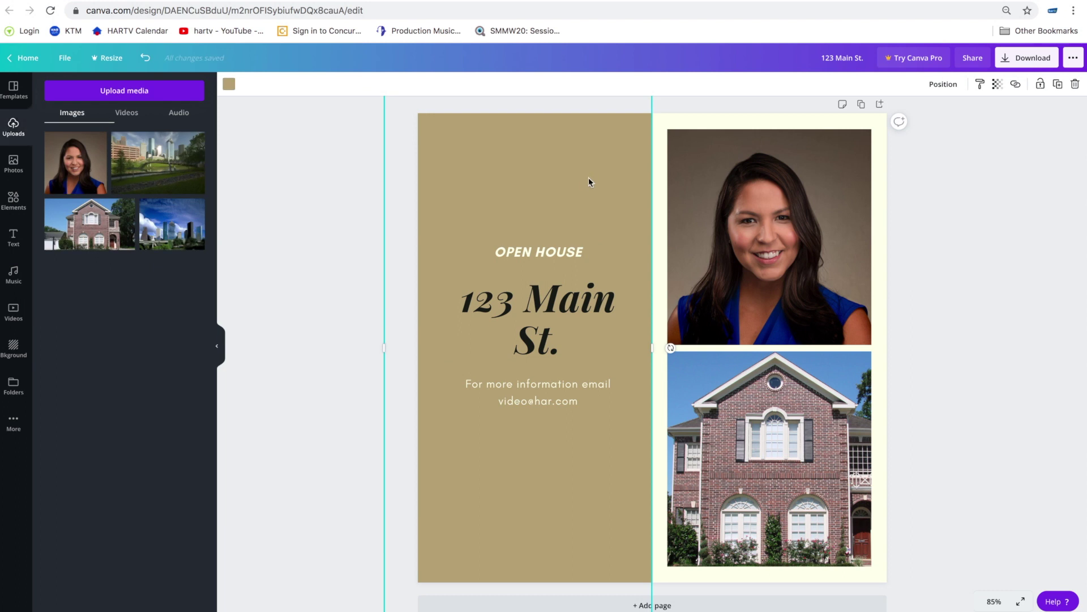
left_click(580, 300)
left_click_drag(580, 300, 532, 238)
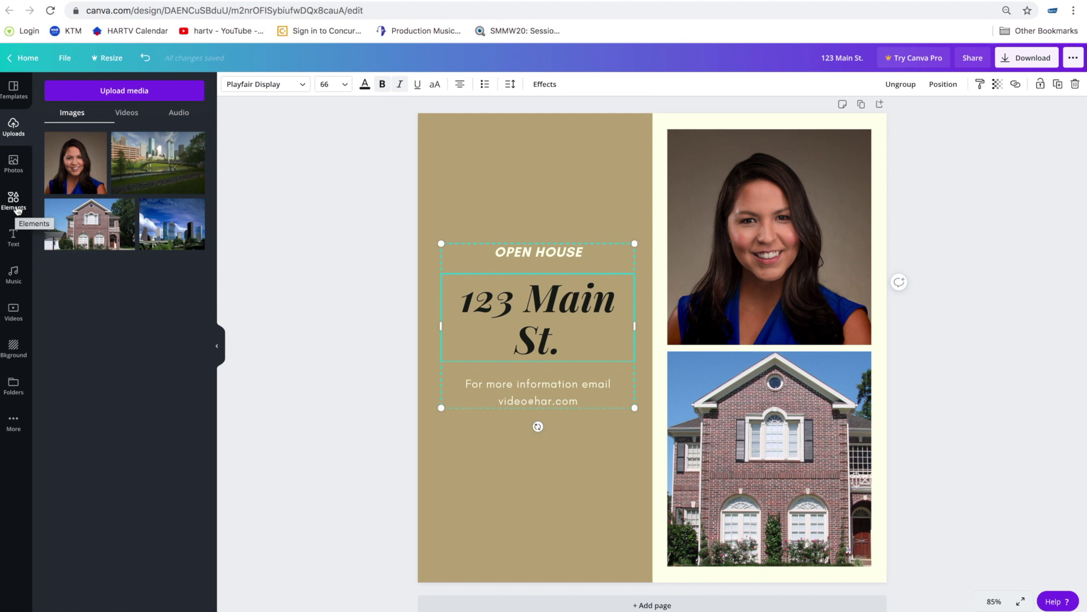
- Browse the Elements library and search it for 'house' using the recent search
left_click(16, 210)
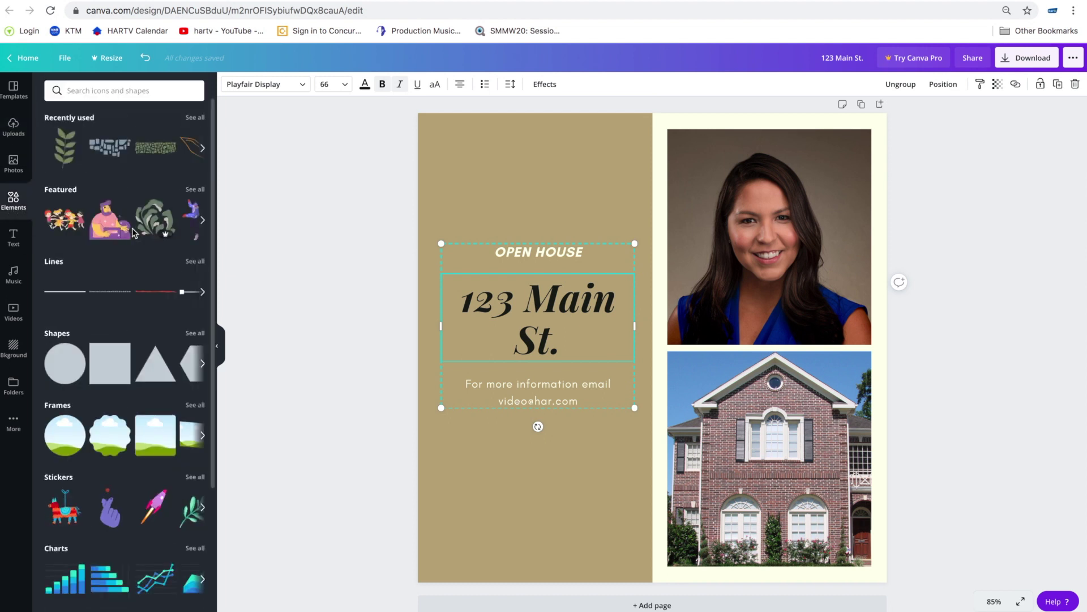
scroll(134, 232, "down", 5)
scroll(135, 233, "down", 7)
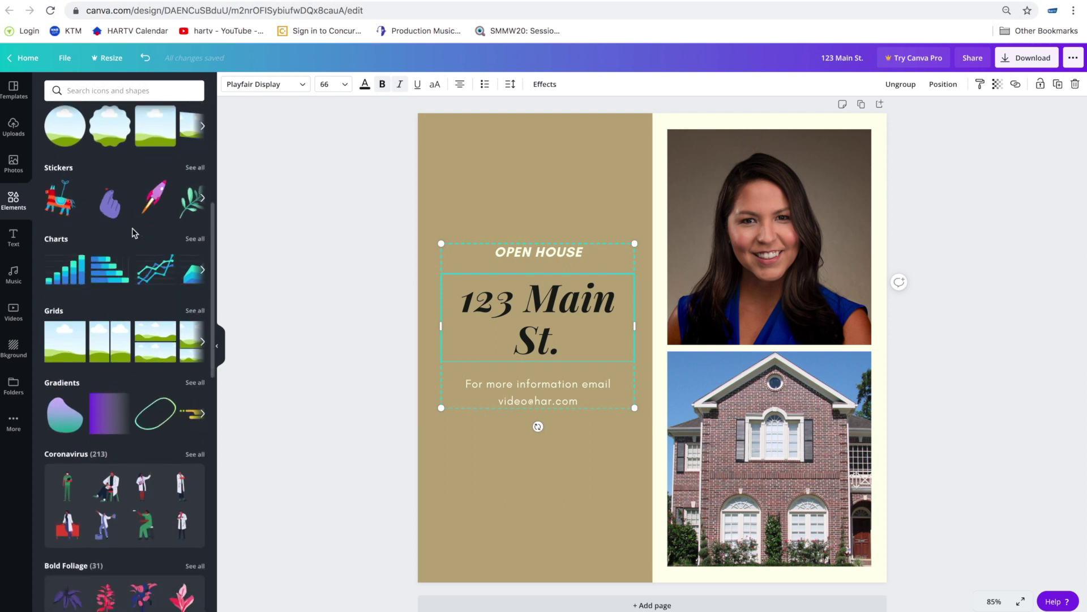
scroll(134, 233, "down", 10)
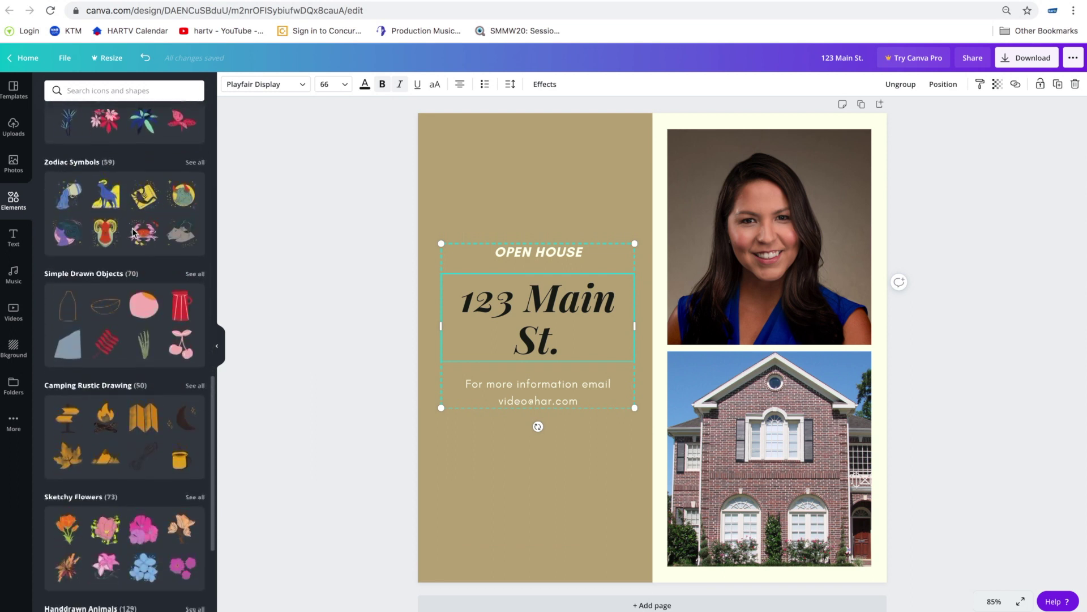
scroll(134, 232, "up", 20)
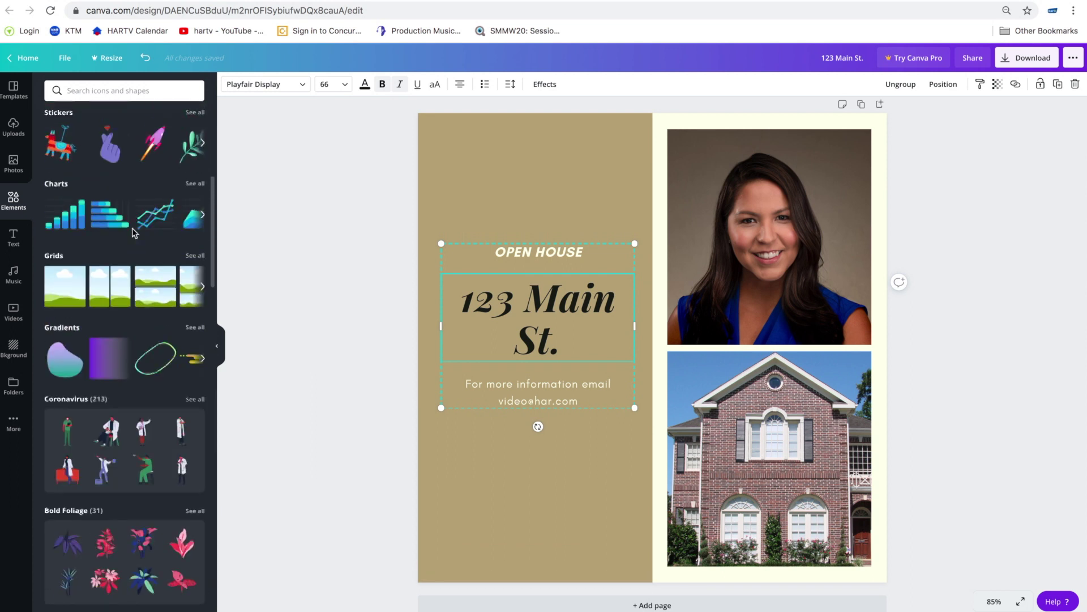
left_click(104, 92)
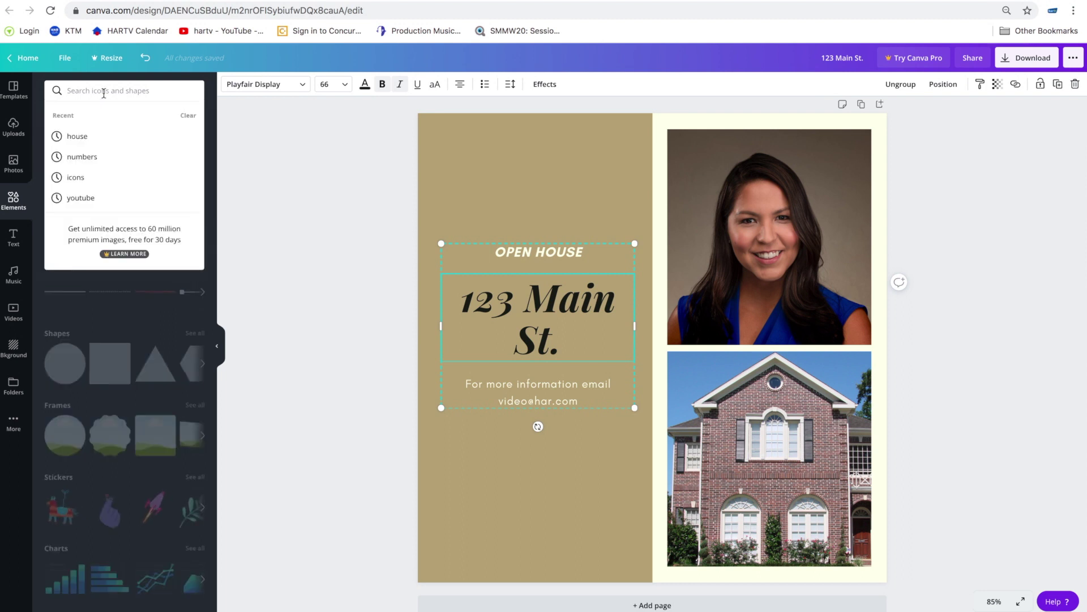
left_click(83, 139)
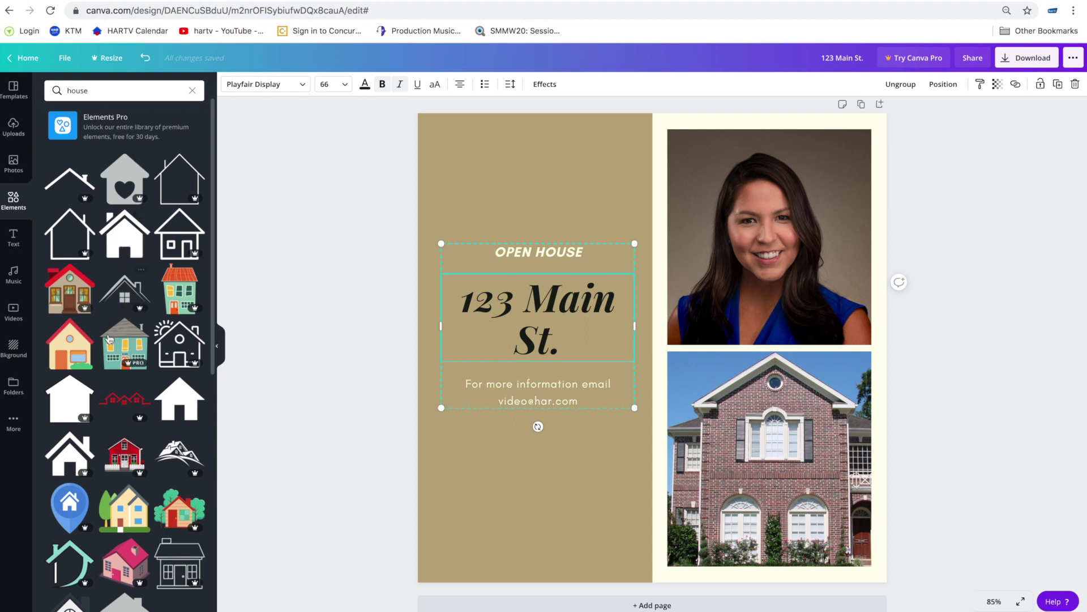
- Add the yellow house illustration to the page and move the text block below it
left_click_drag(66, 347, 410, 230)
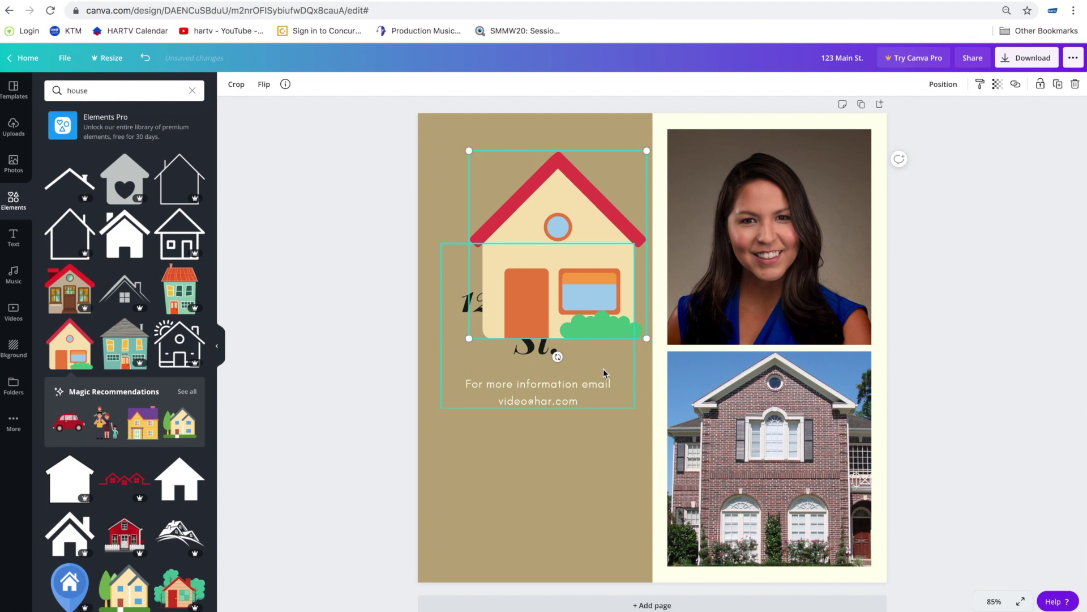
left_click(603, 380)
left_click_drag(603, 368, 606, 467)
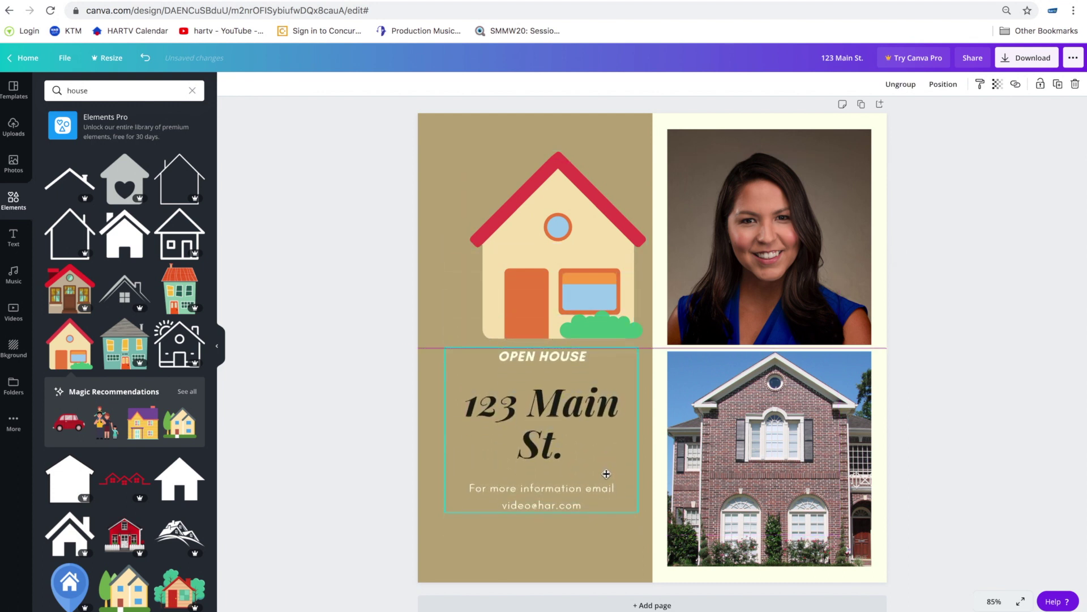
- Shrink the house illustration, centre it above OPEN HOUSE, and lower the text slightly
left_click(618, 266)
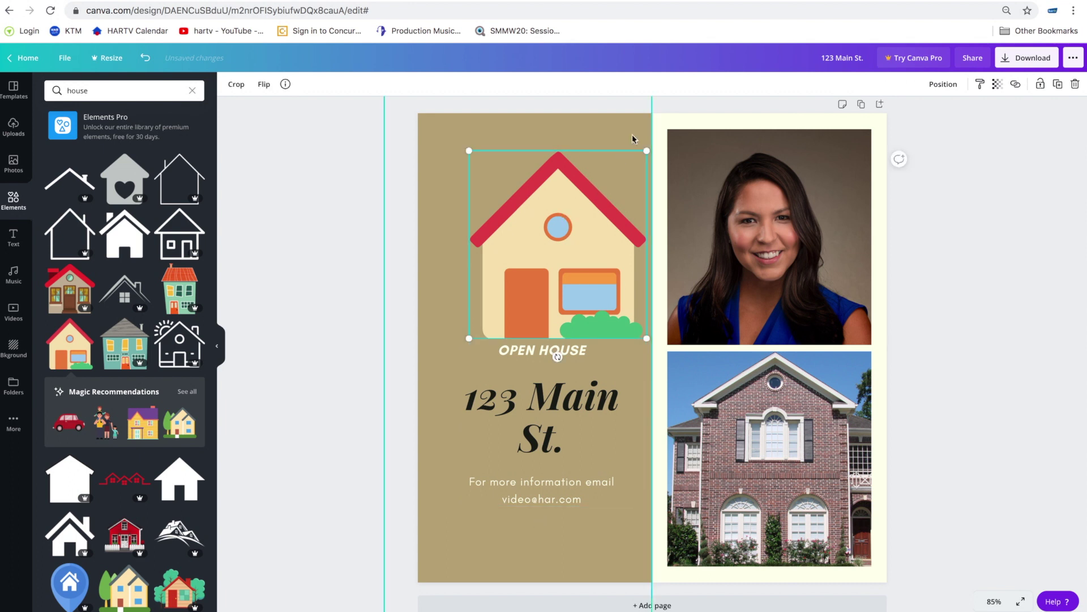
left_click_drag(642, 155, 605, 201)
left_click_drag(558, 258, 571, 224)
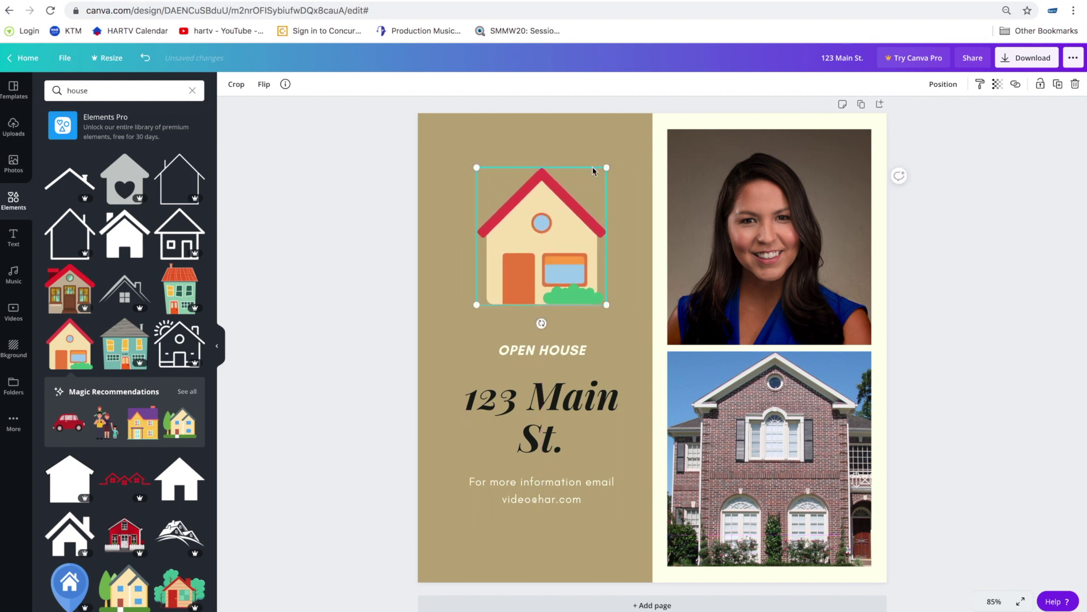
left_click_drag(604, 167, 595, 179)
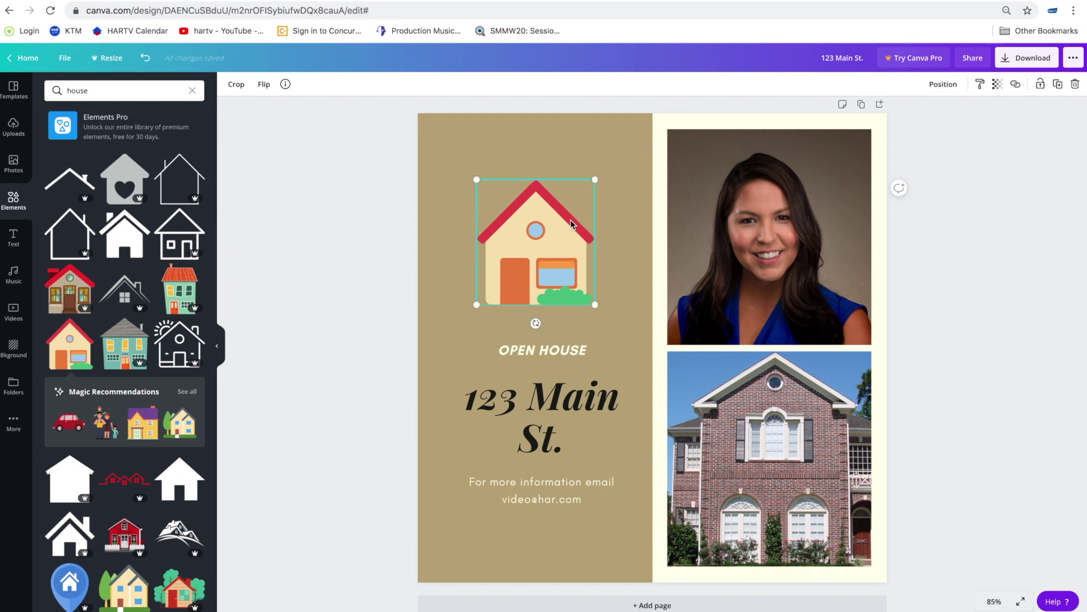
left_click_drag(564, 230, 578, 243)
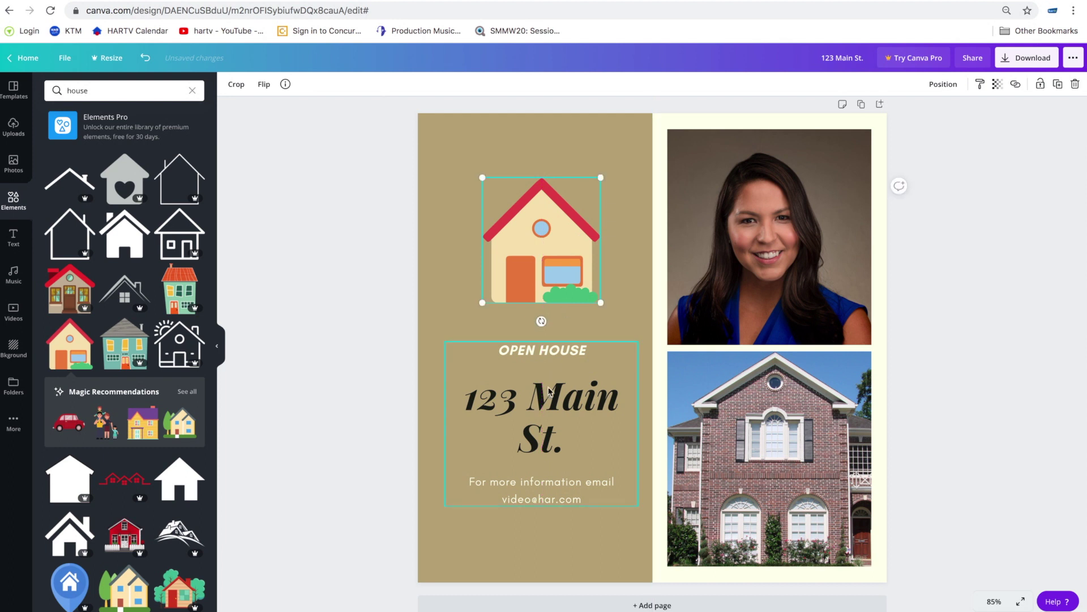
left_click_drag(547, 397, 547, 404)
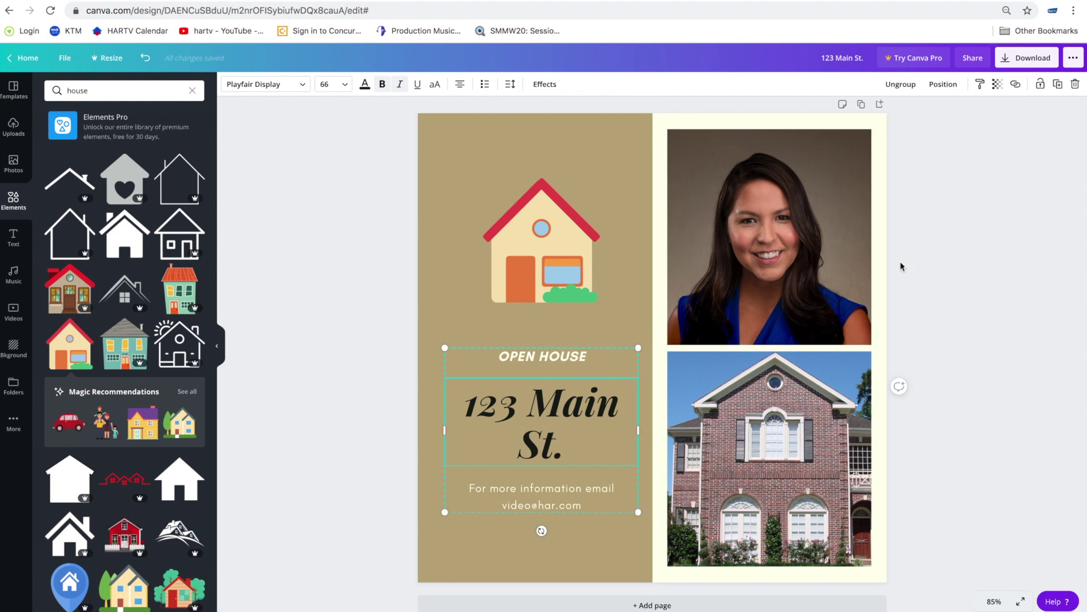
left_click(917, 269)
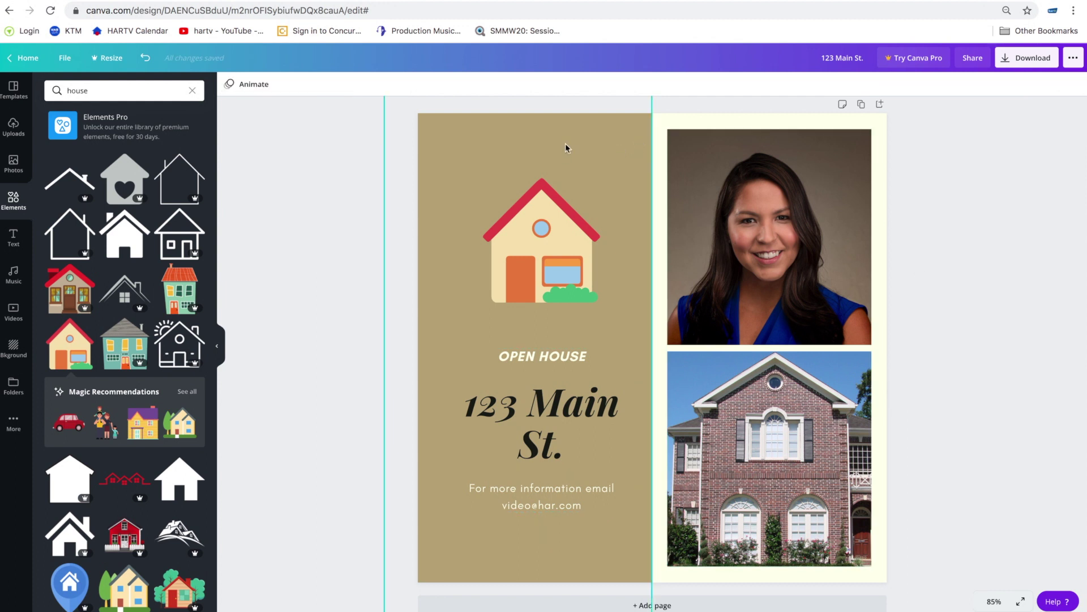
- Make the tan left panel dark blue
left_click(461, 152)
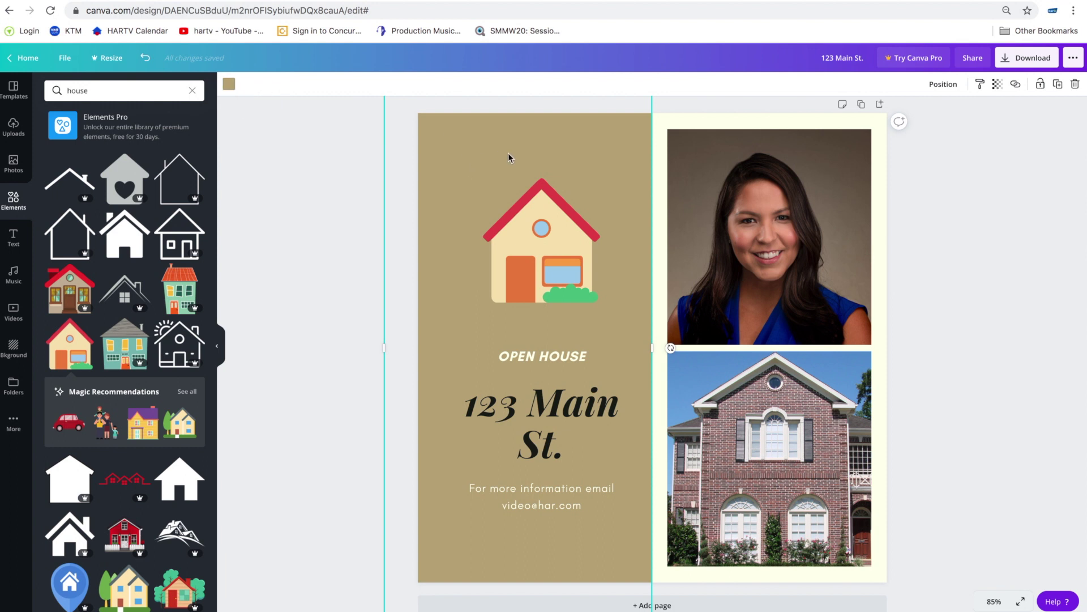
left_click(227, 88)
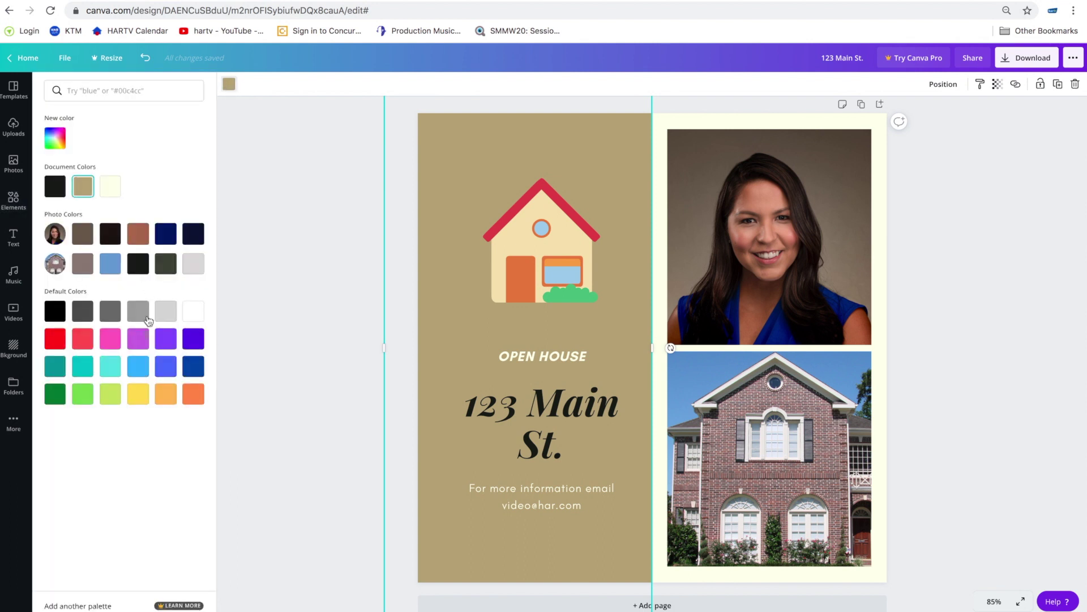
left_click(194, 368)
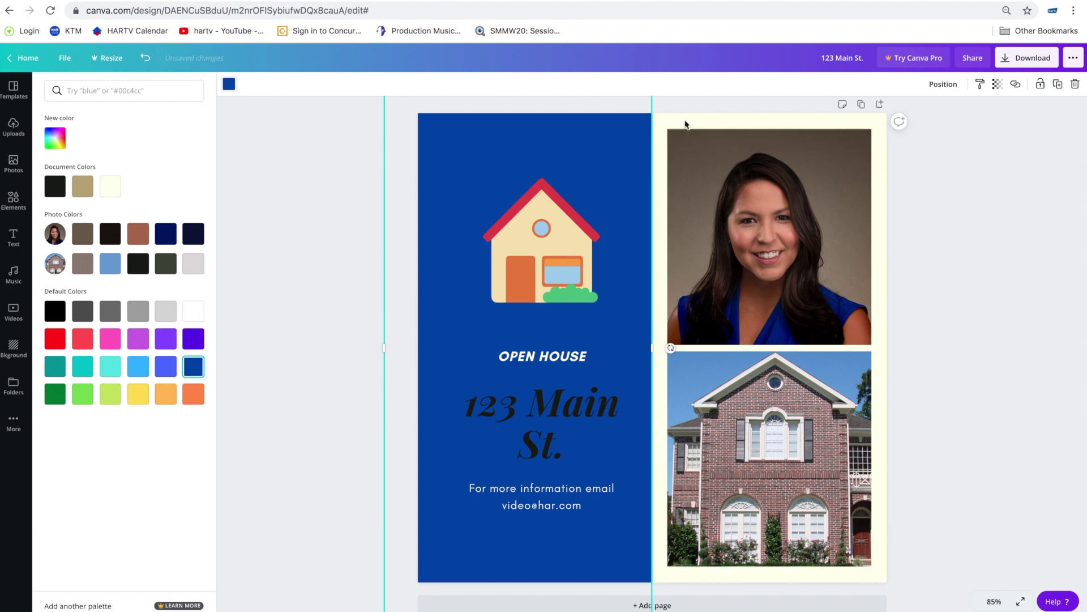
- Turn the cream page background behind the photos black
left_click(685, 121)
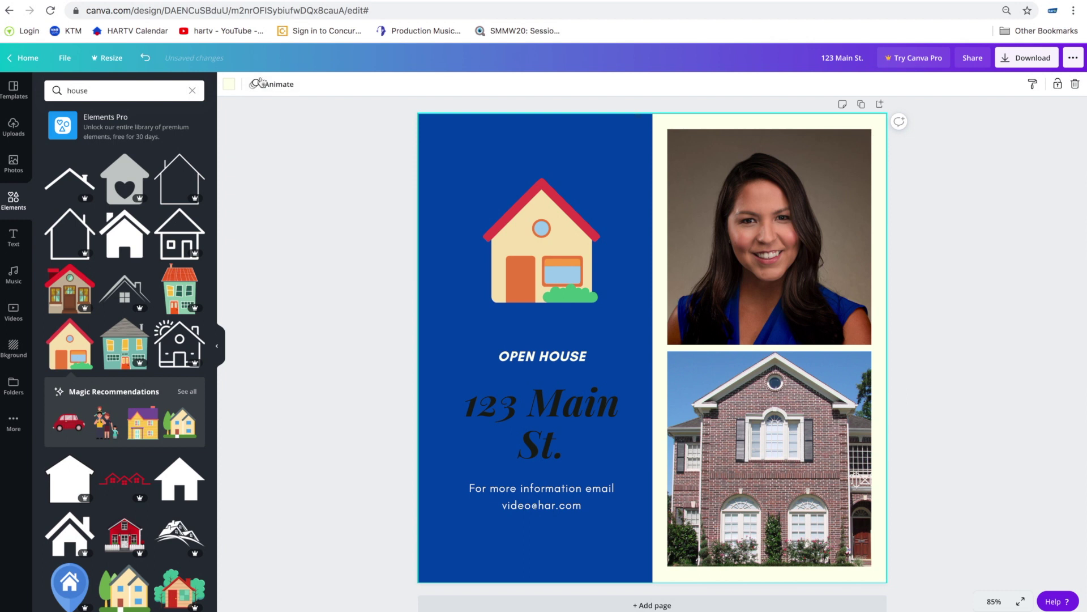
left_click(229, 84)
left_click(84, 189)
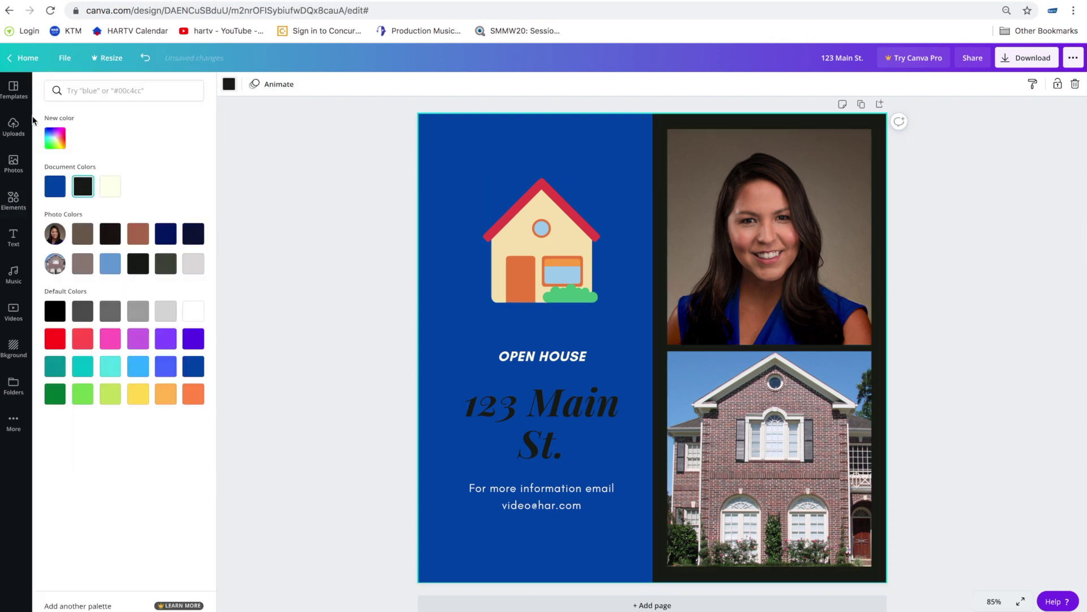
- Close the colour panel and list the recently used templates in the sidebar
left_click(329, 218)
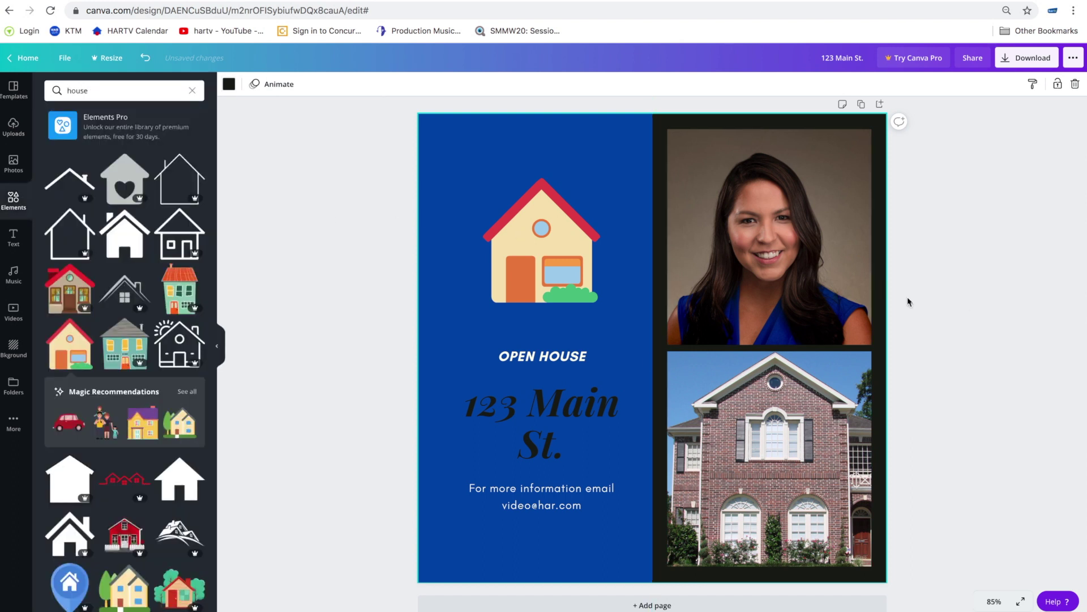
left_click(13, 90)
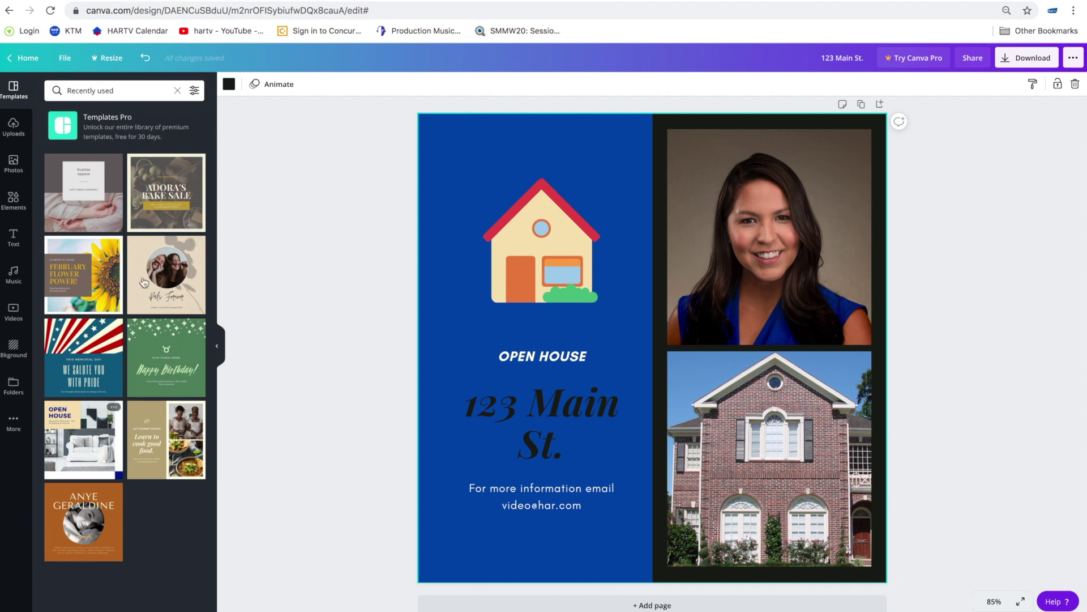
- Apply the Adora's Bake Sale template and swap its kitchen background for the brick house photo
left_click(172, 203)
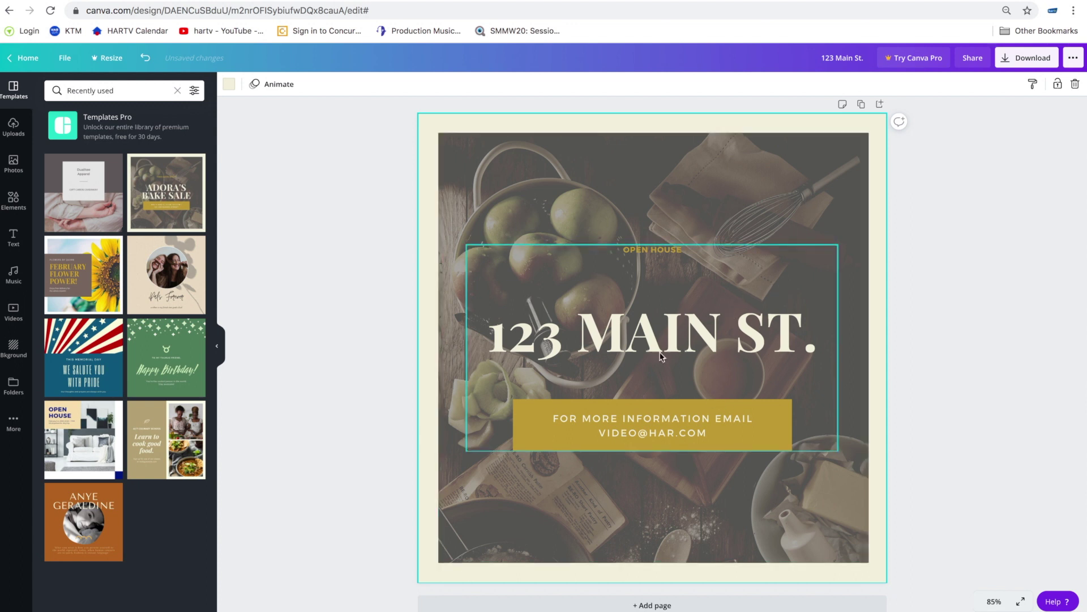
left_click(849, 204)
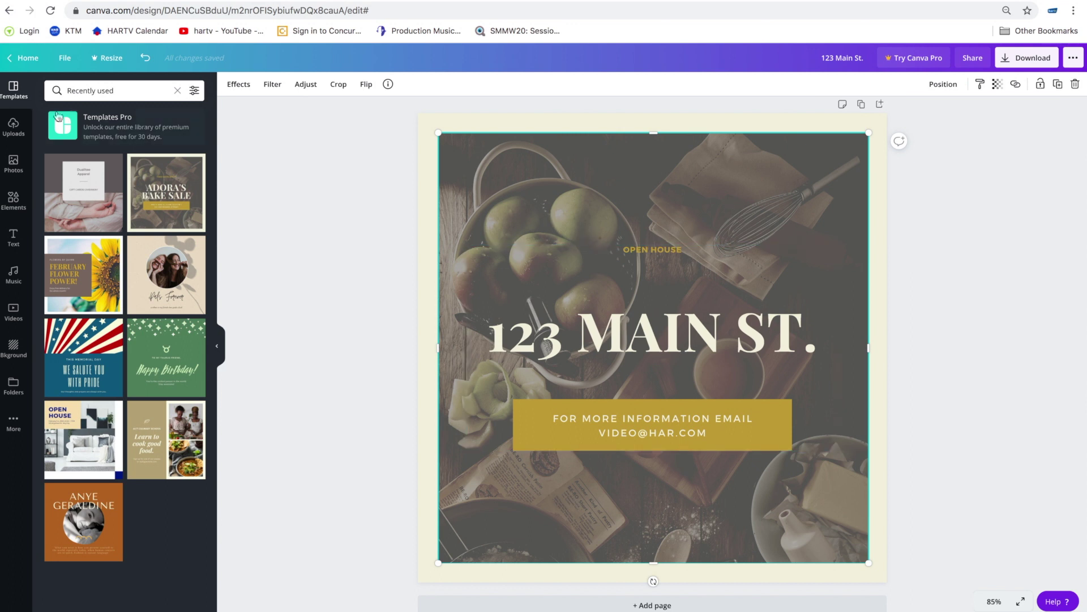
left_click(12, 132)
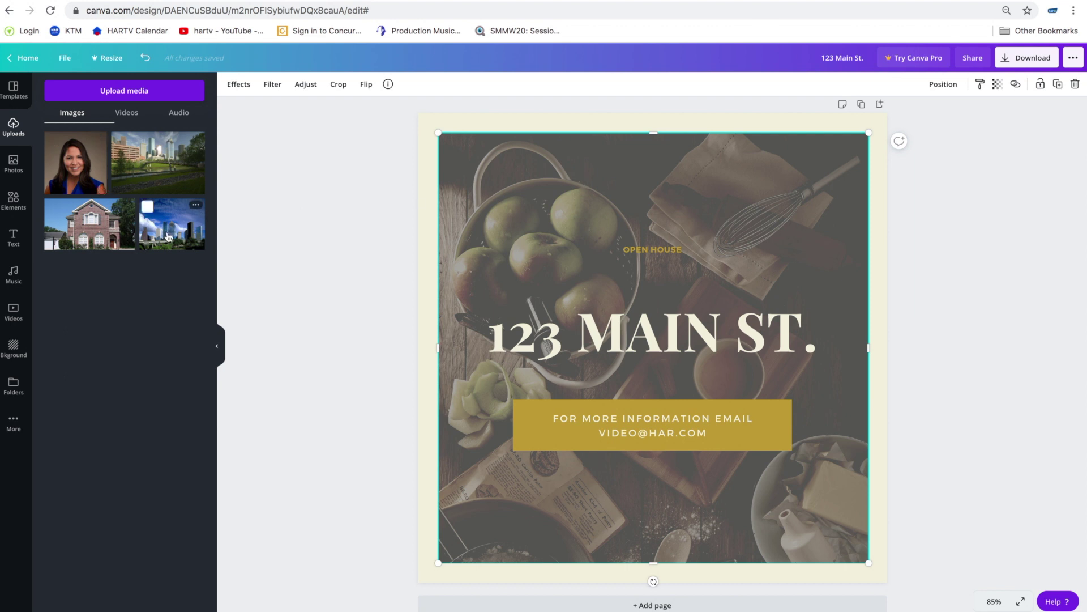
left_click_drag(90, 230, 567, 252)
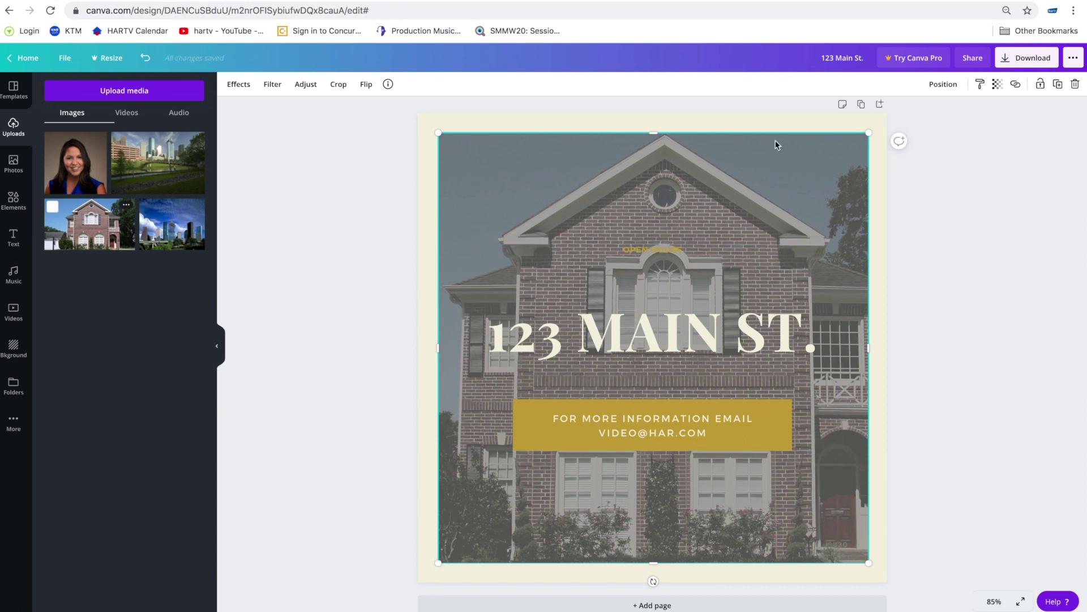
- Make the cream page background dark blue
left_click(768, 123)
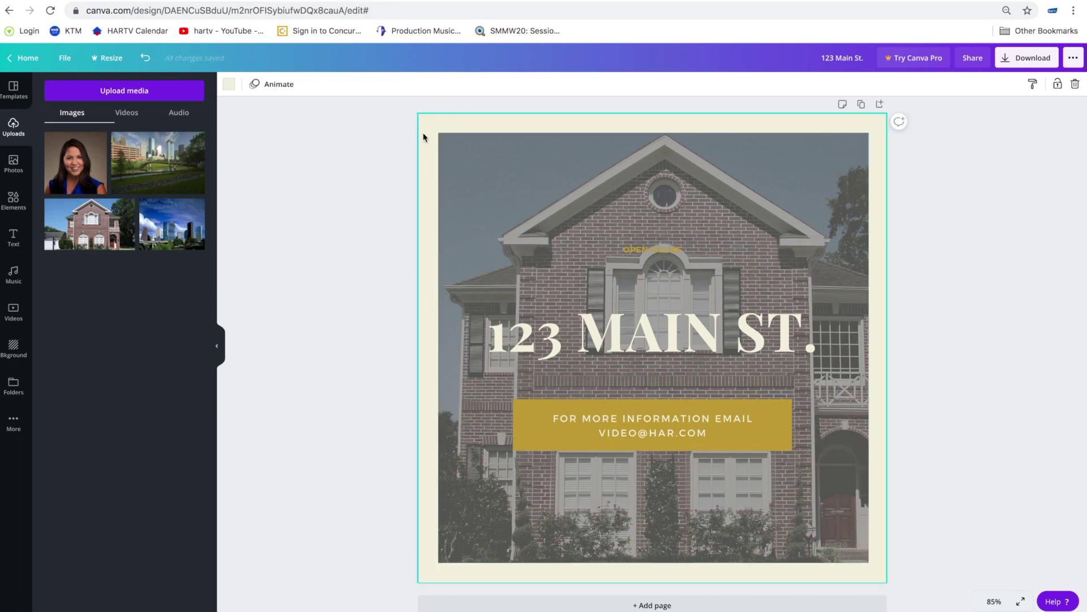
left_click(229, 85)
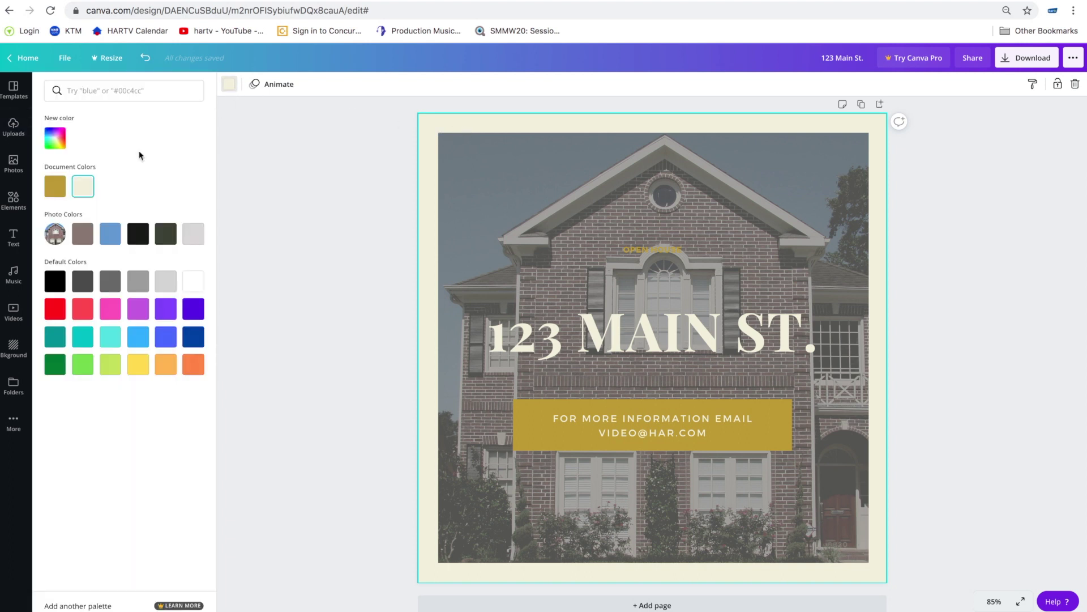
left_click(195, 337)
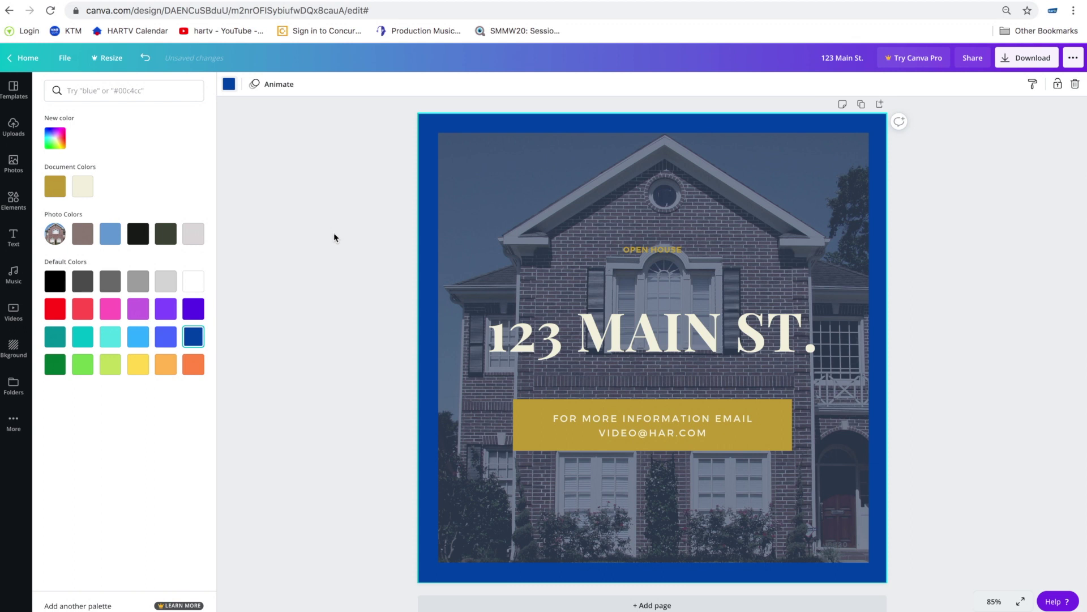
left_click(337, 184)
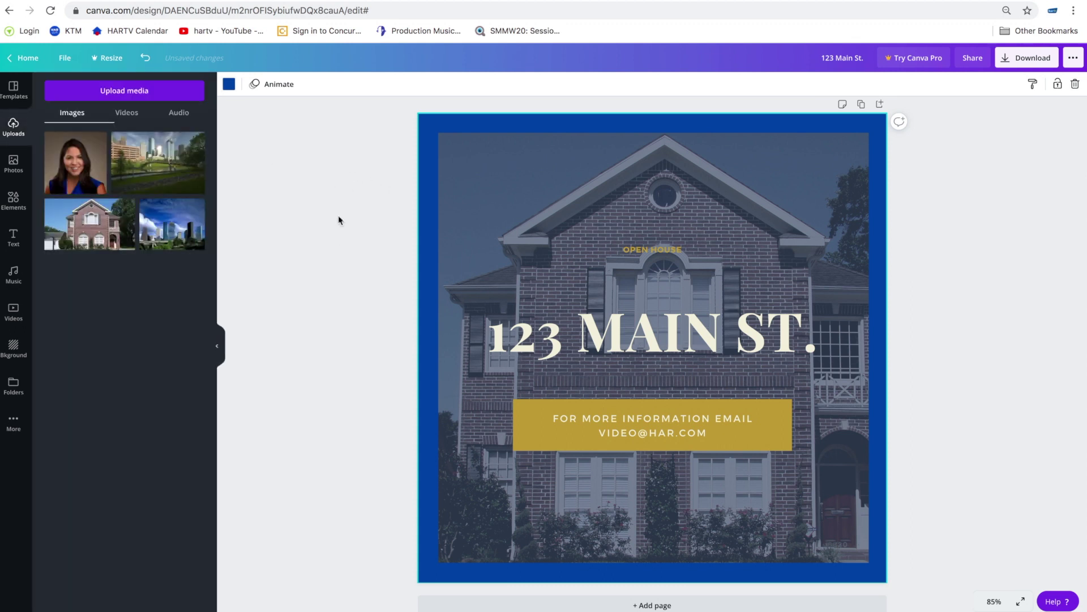
- Recolour the email banner from gold to orange after trying a few other colours
left_click(758, 439)
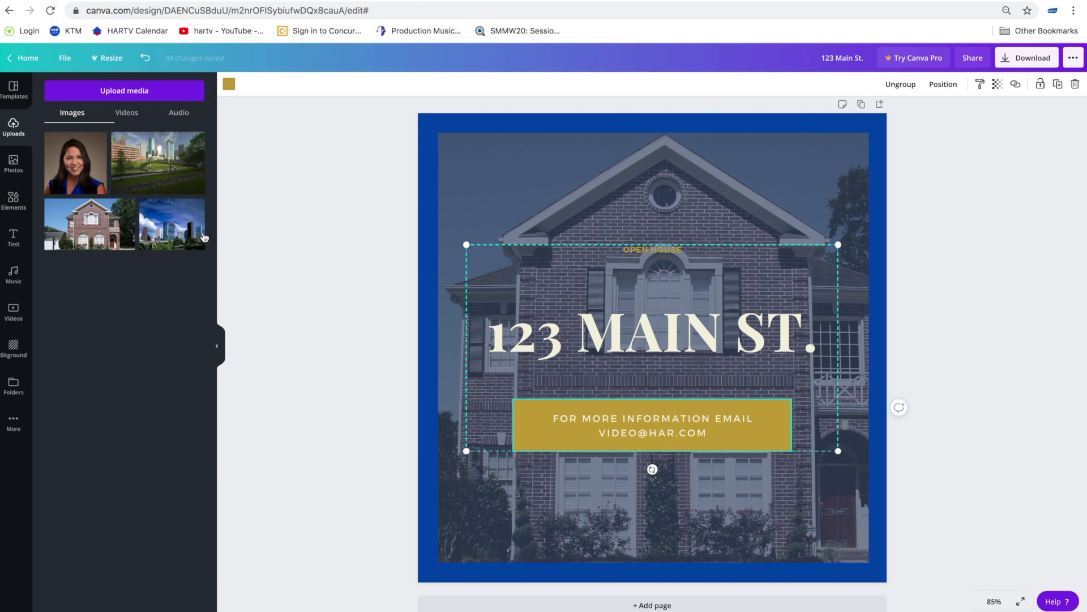
left_click(229, 84)
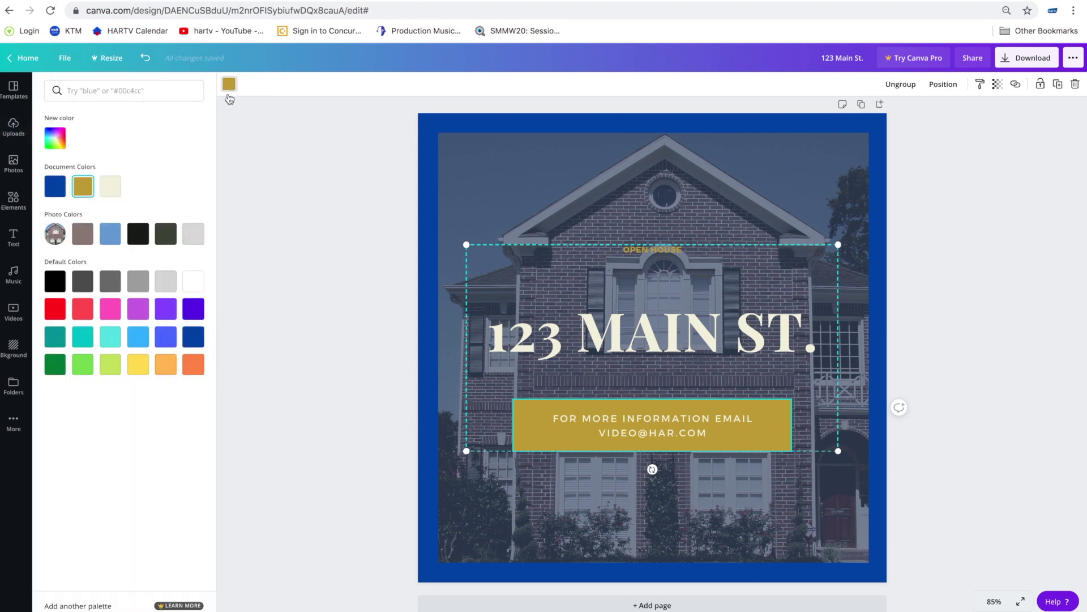
left_click(193, 337)
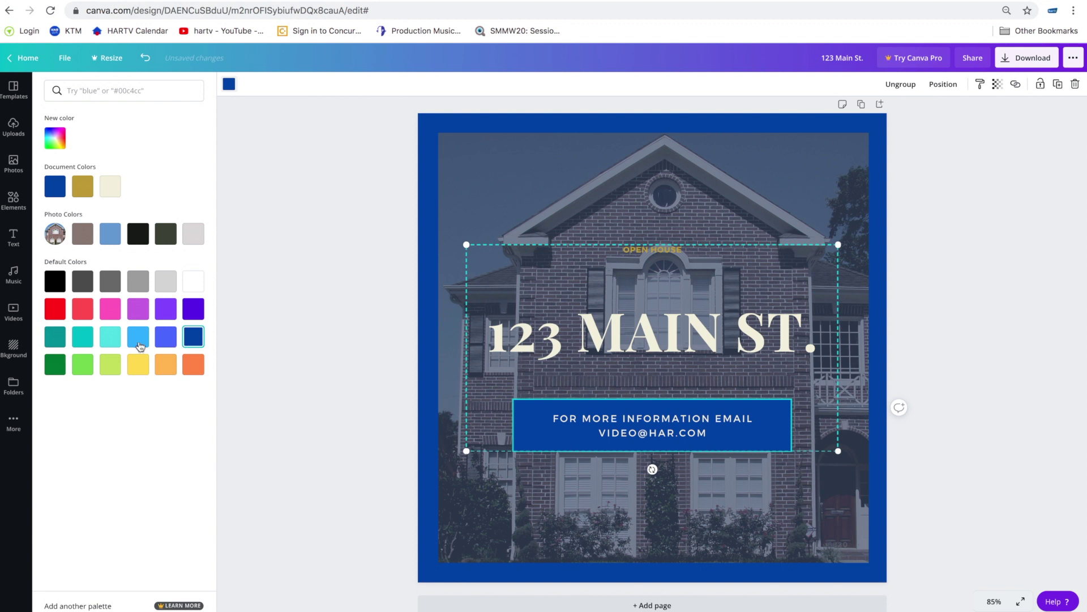
left_click(139, 344)
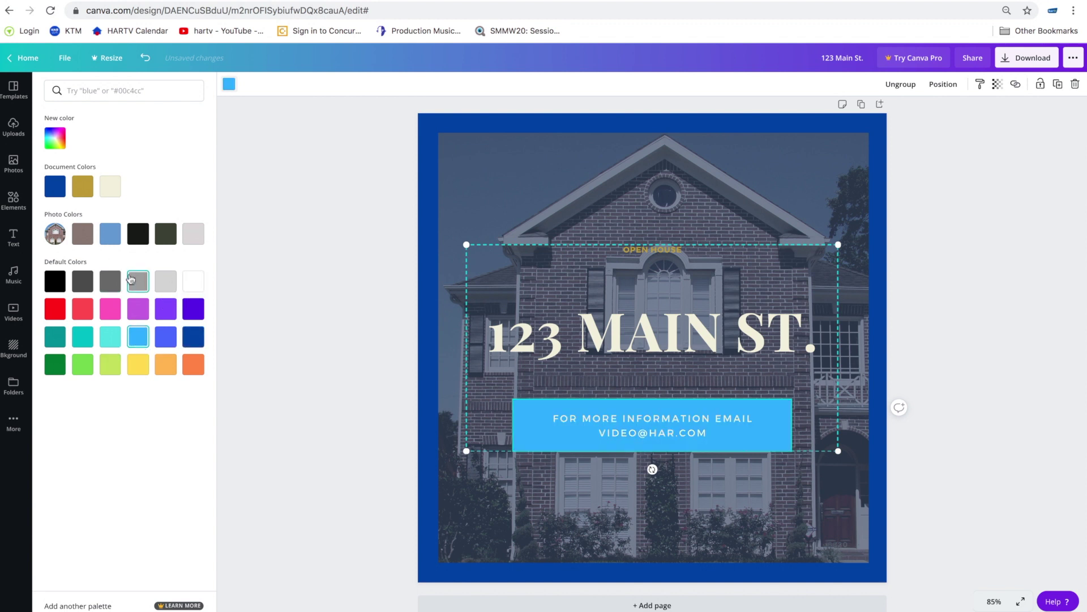
left_click(82, 238)
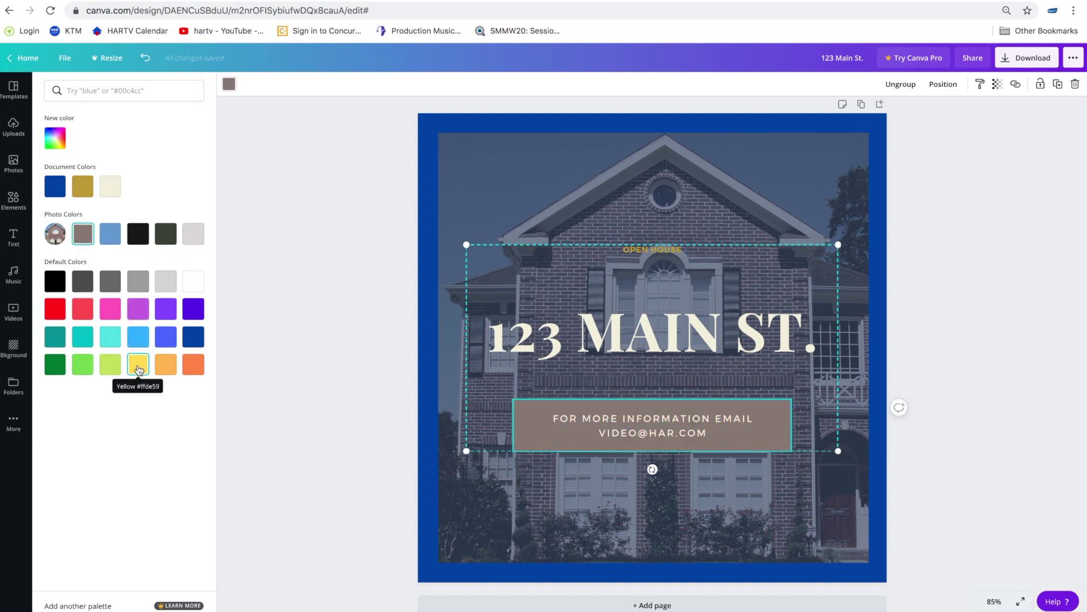
left_click(194, 367)
left_click(366, 364)
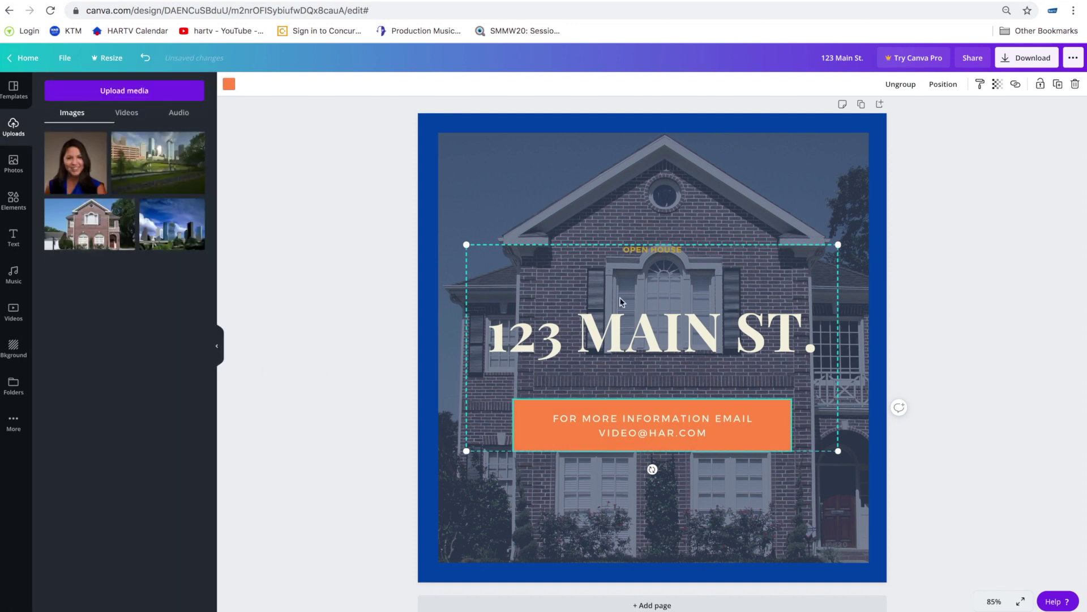
- Enlarge the OPEN HOUSE text to font size 56
left_click(669, 252)
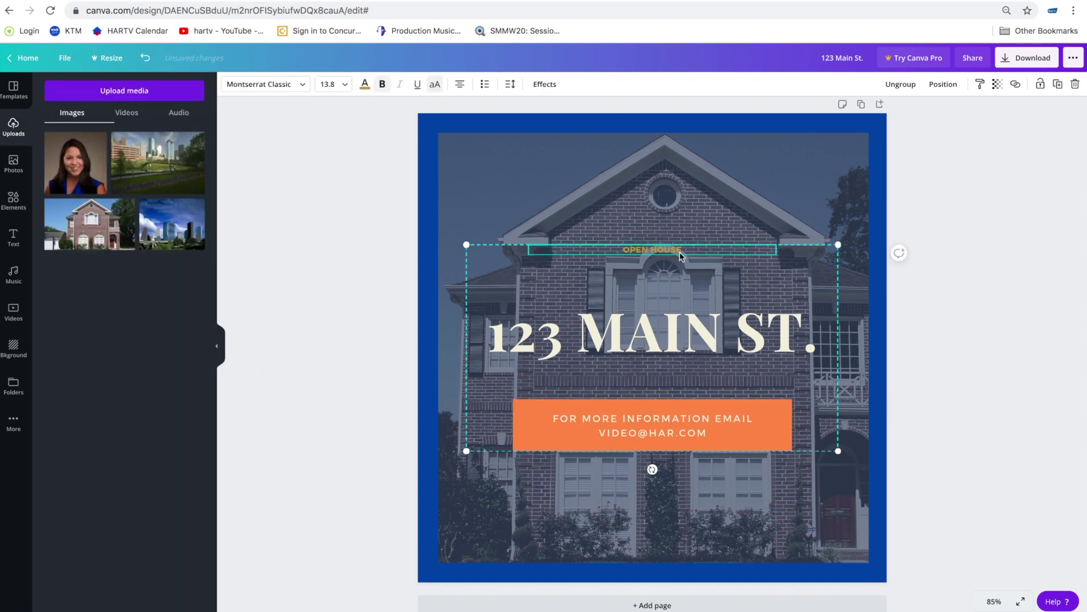
left_click(341, 85)
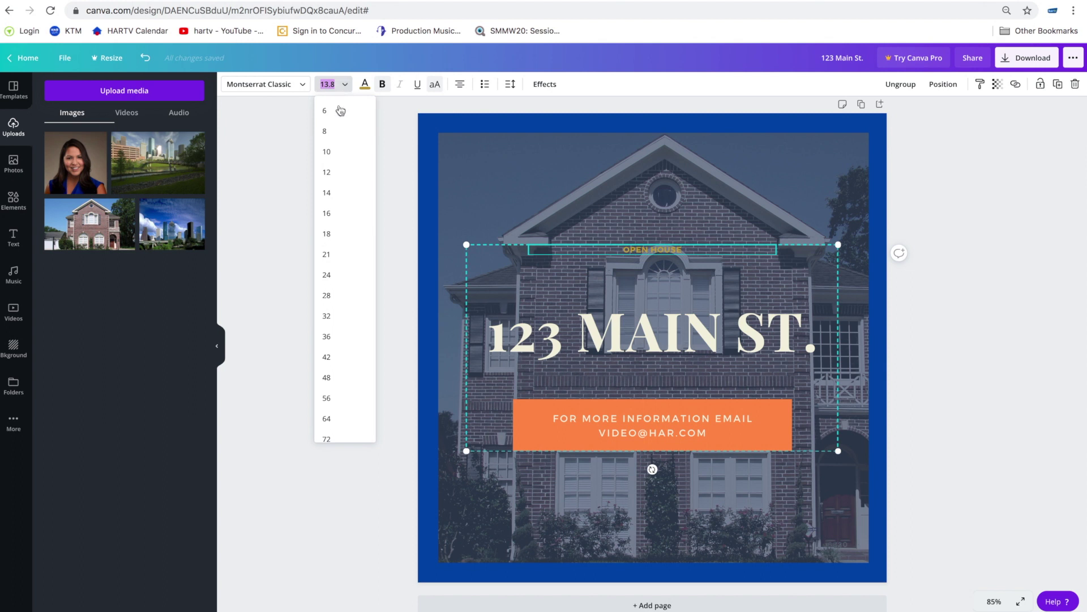
left_click(343, 398)
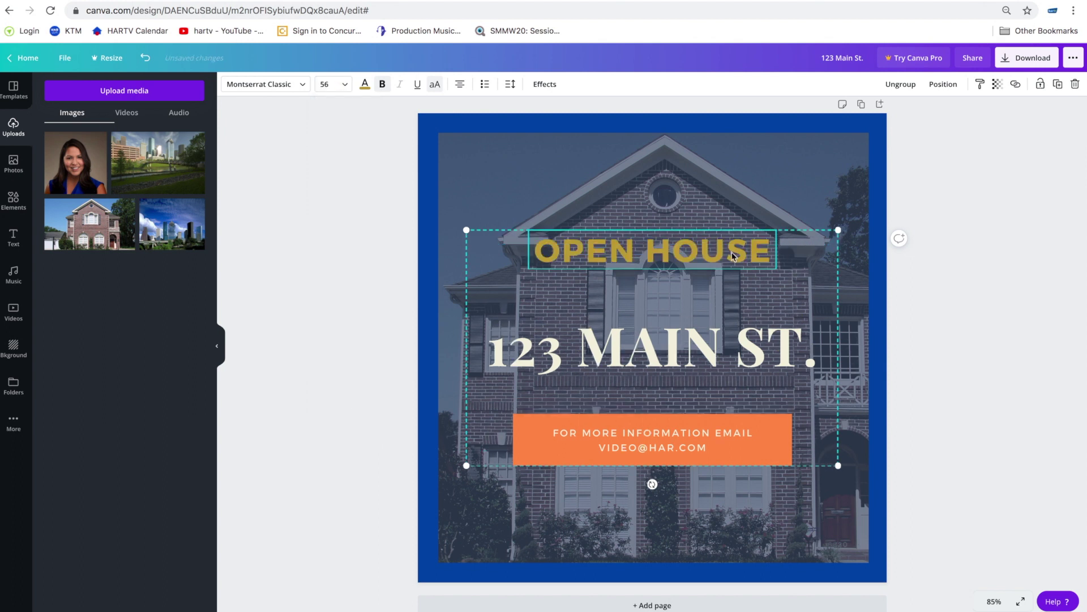
- Colour the OPEN HOUSE wording orange to match the email banner
left_click_drag(773, 253, 535, 253)
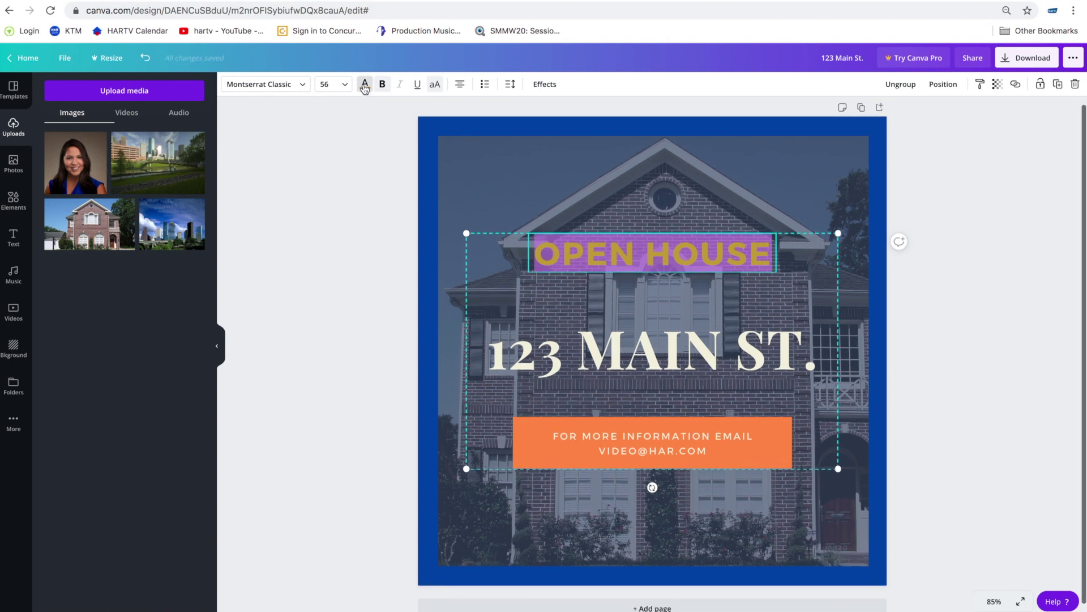
left_click(365, 87)
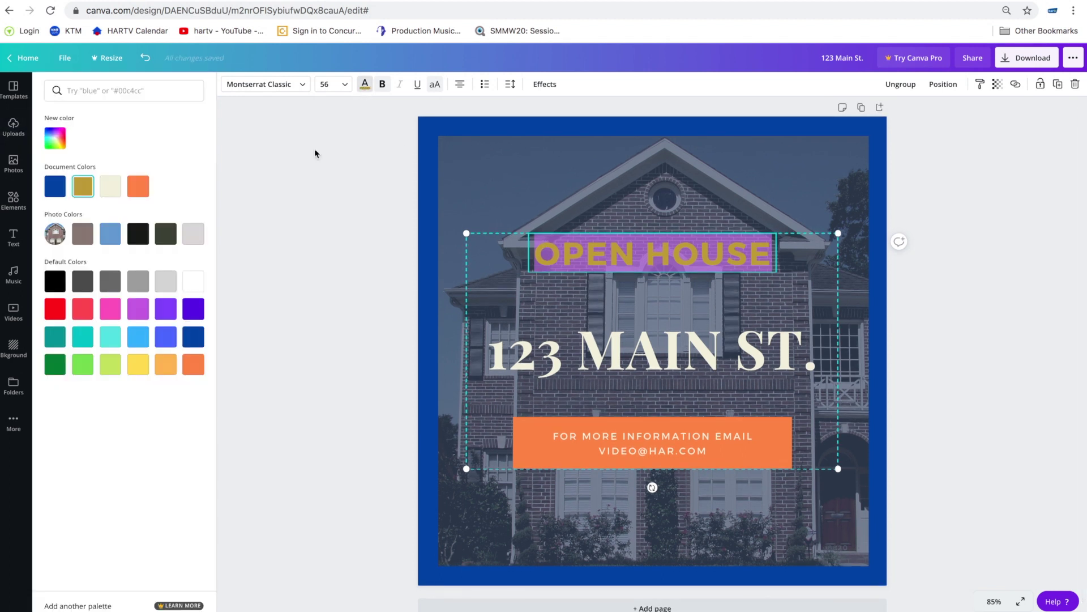
left_click(193, 365)
left_click(749, 360)
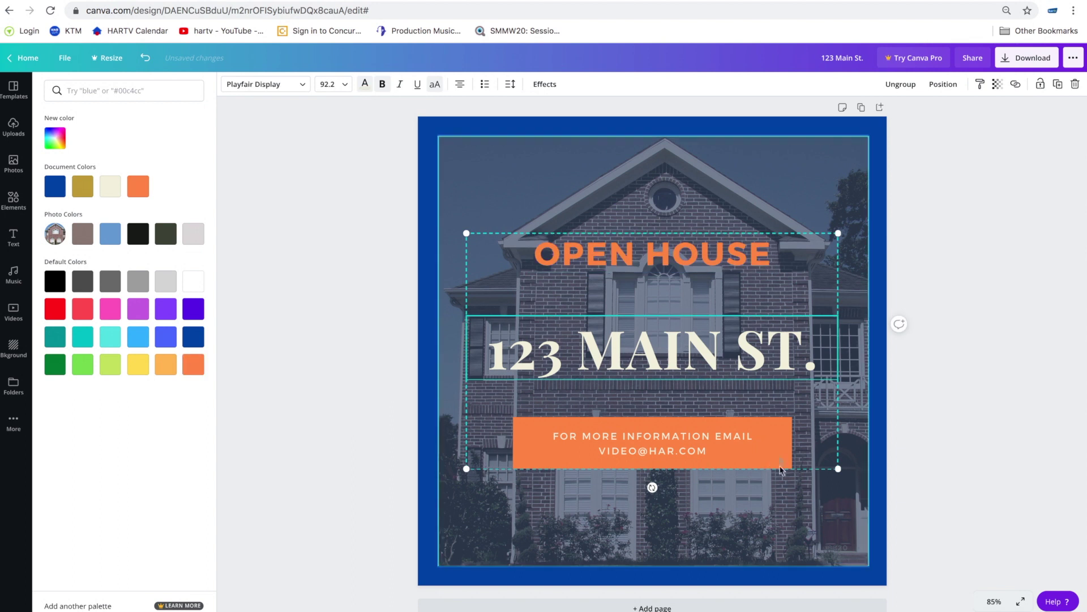
scroll(775, 191, "up", 1)
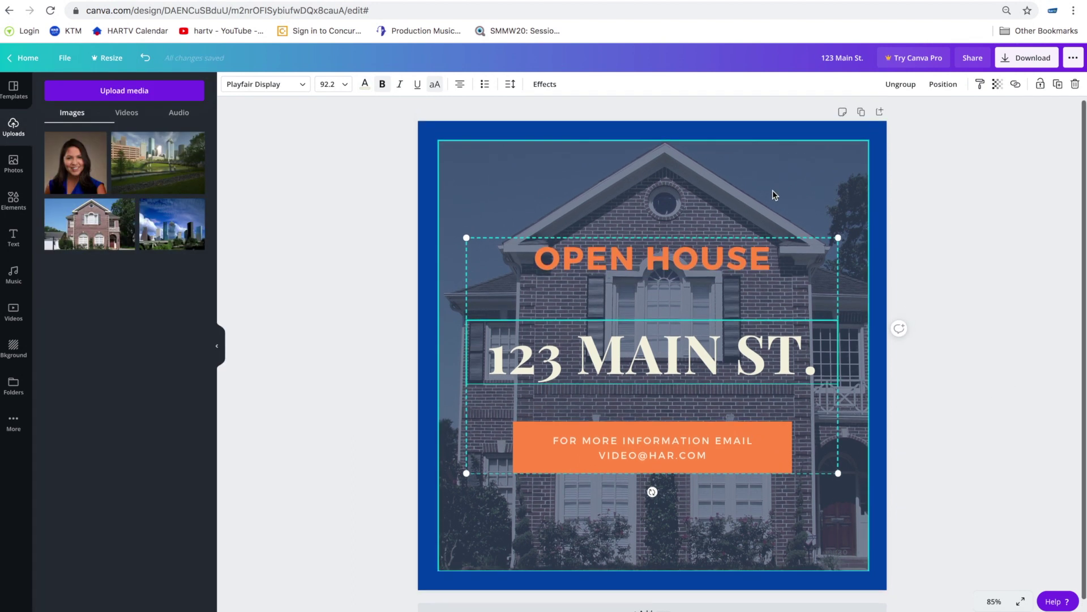
- Apply the Dare filter to the brick house photo at intensity 84
left_click(772, 191)
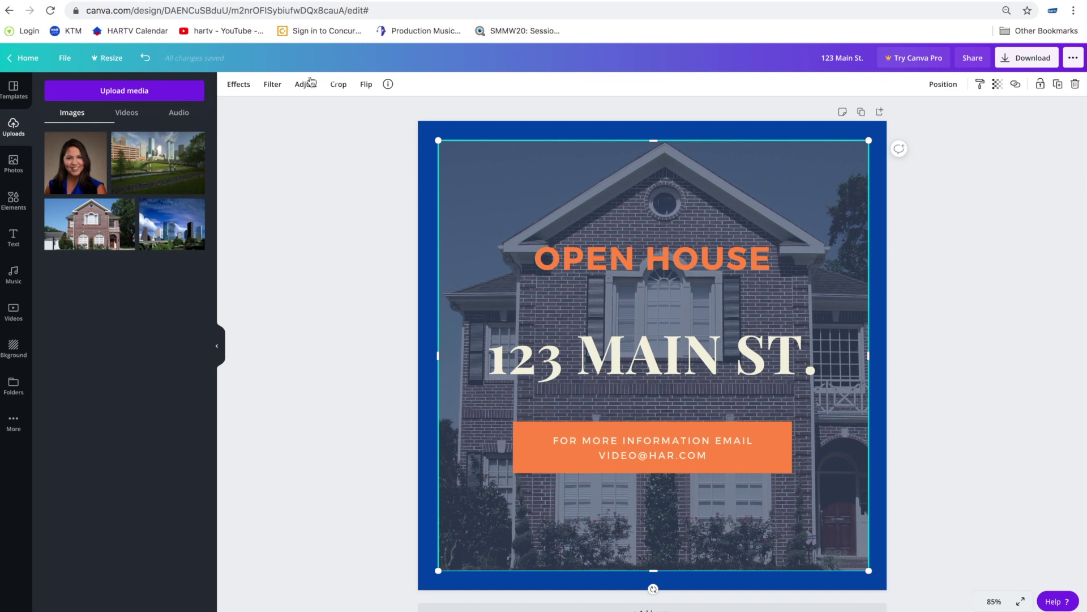
left_click(270, 85)
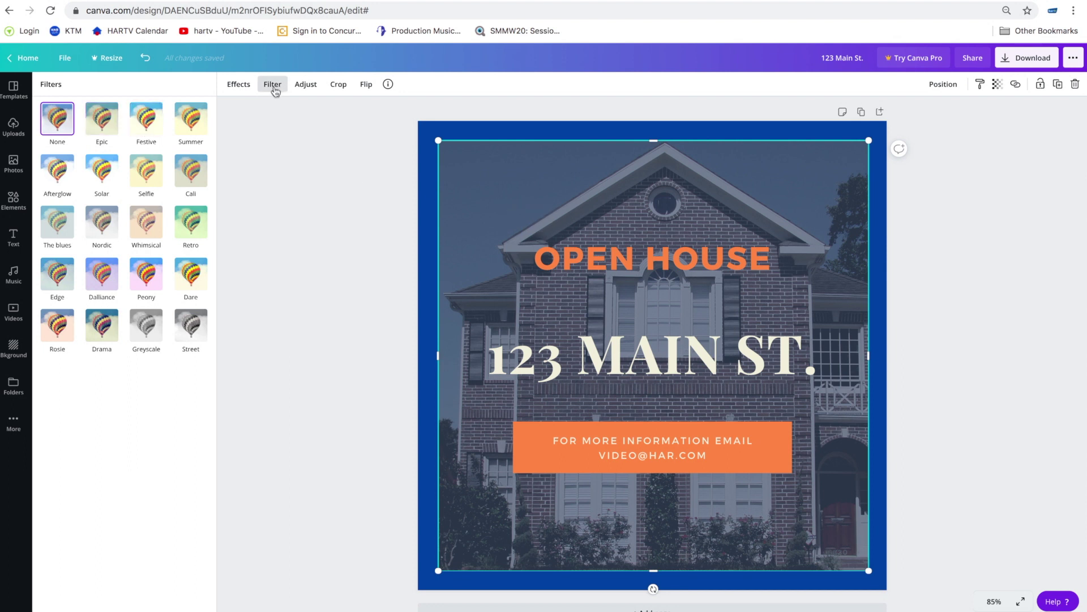
left_click(142, 124)
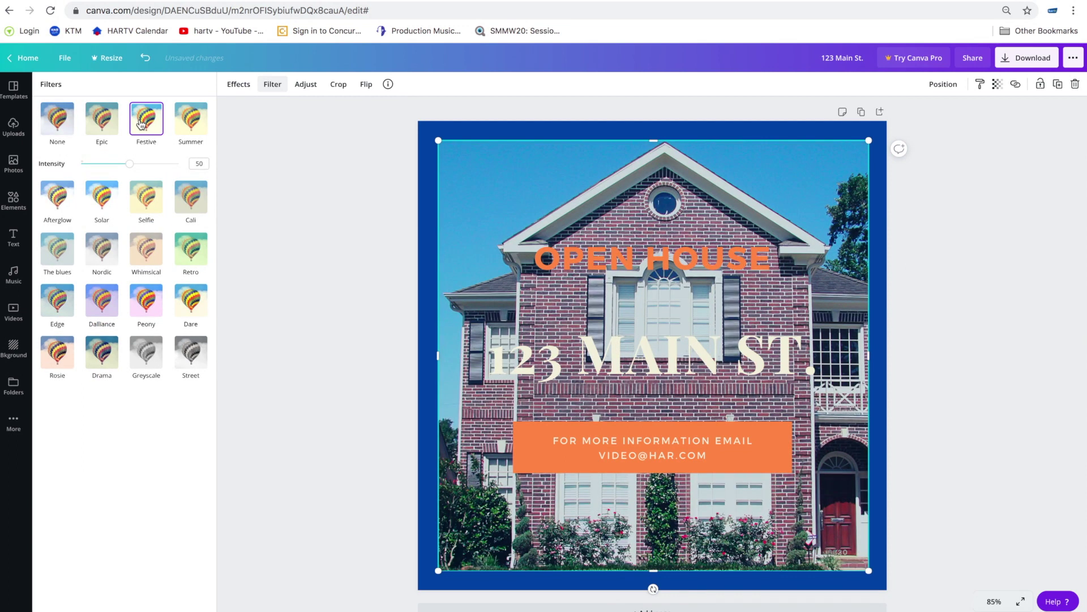
left_click(195, 118)
left_click(57, 120)
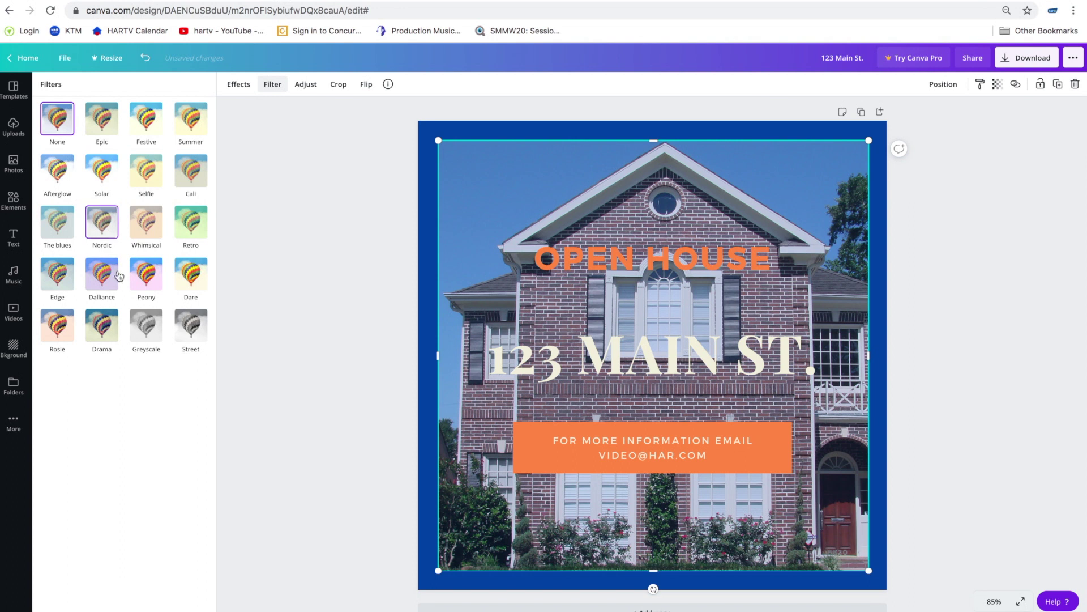
left_click(142, 282)
left_click(190, 280)
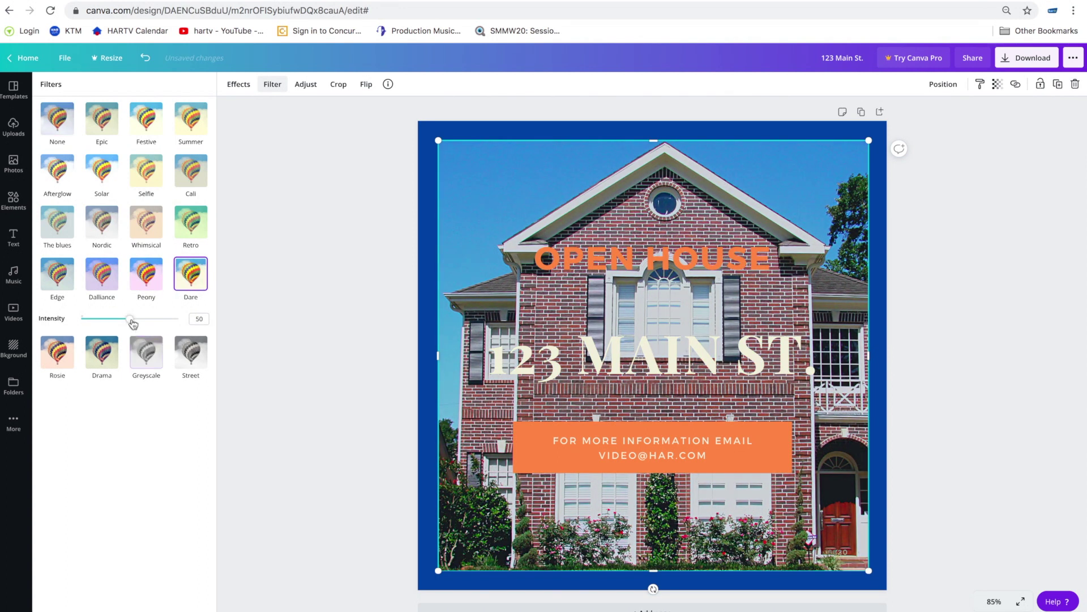
left_click_drag(129, 319, 164, 325)
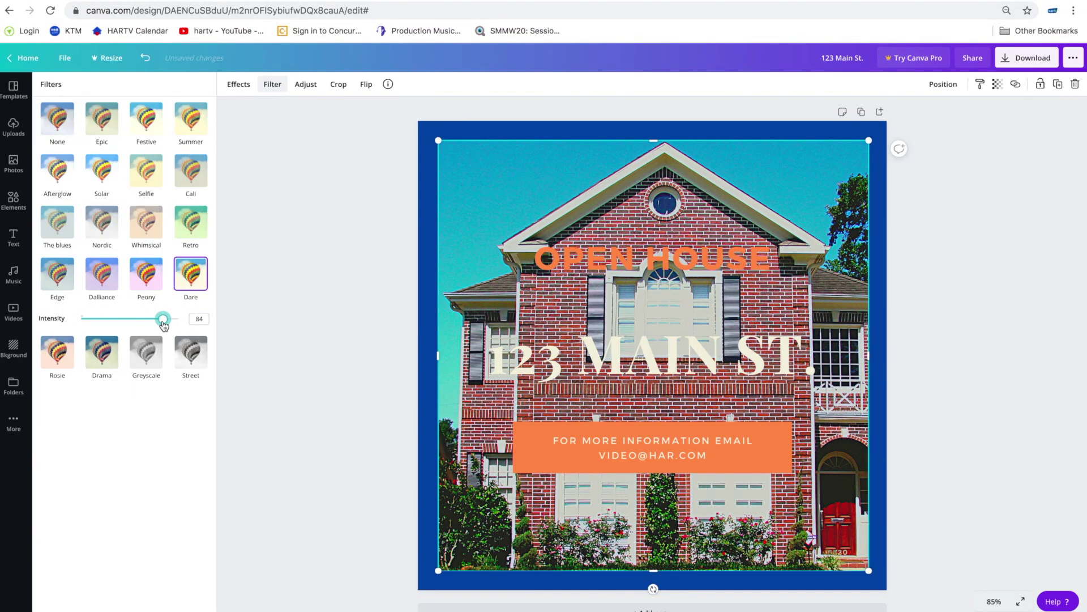
- Adjust the house photo to contrast 52, saturation 23, blur 2 and vignette 21
left_click(306, 84)
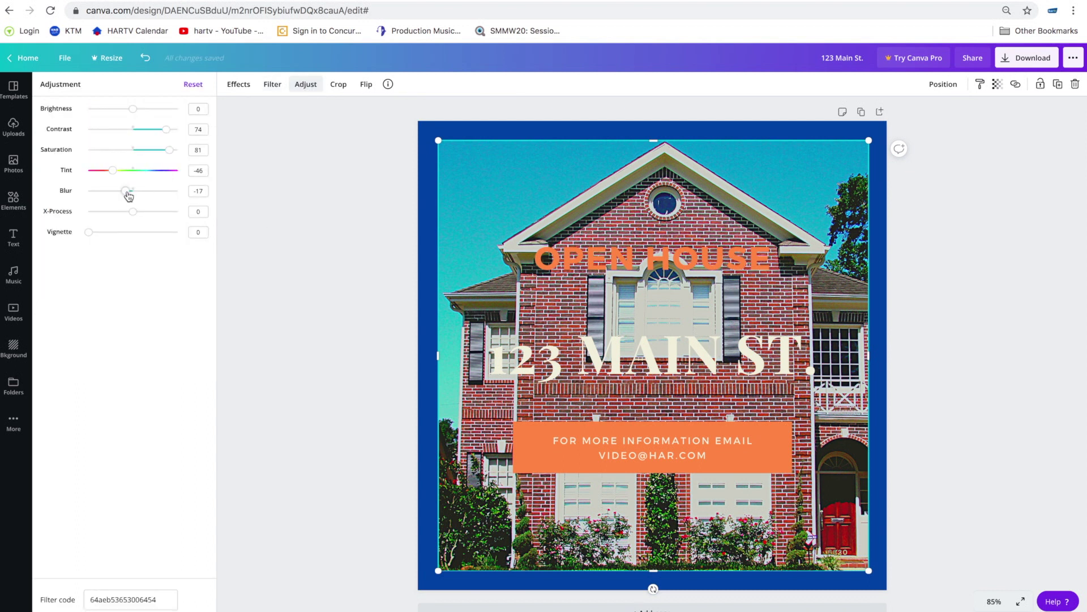
left_click_drag(129, 196, 136, 197)
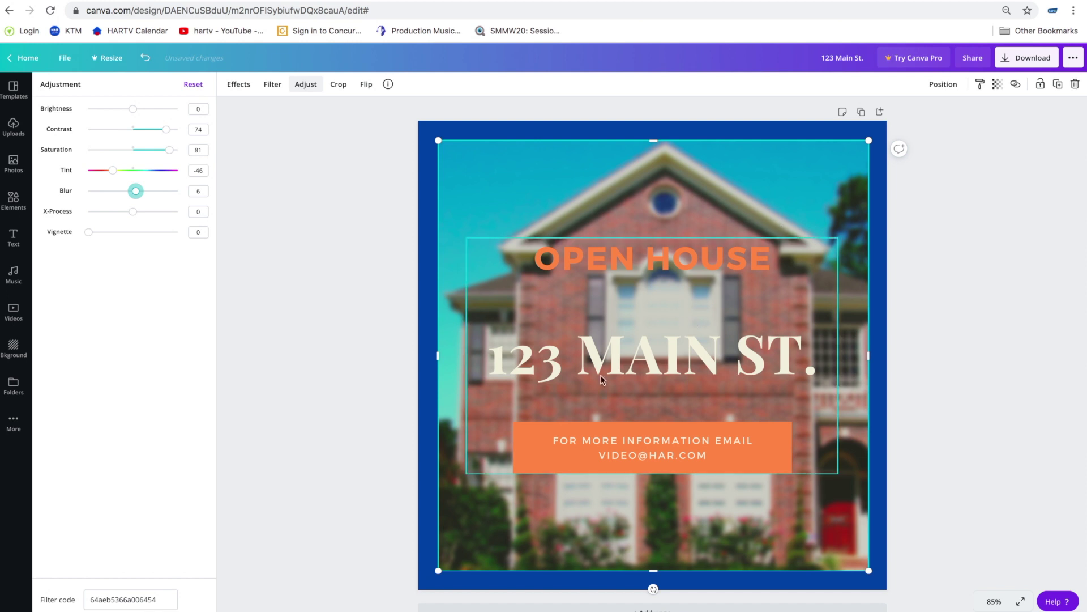
scroll(713, 368, "down", 1)
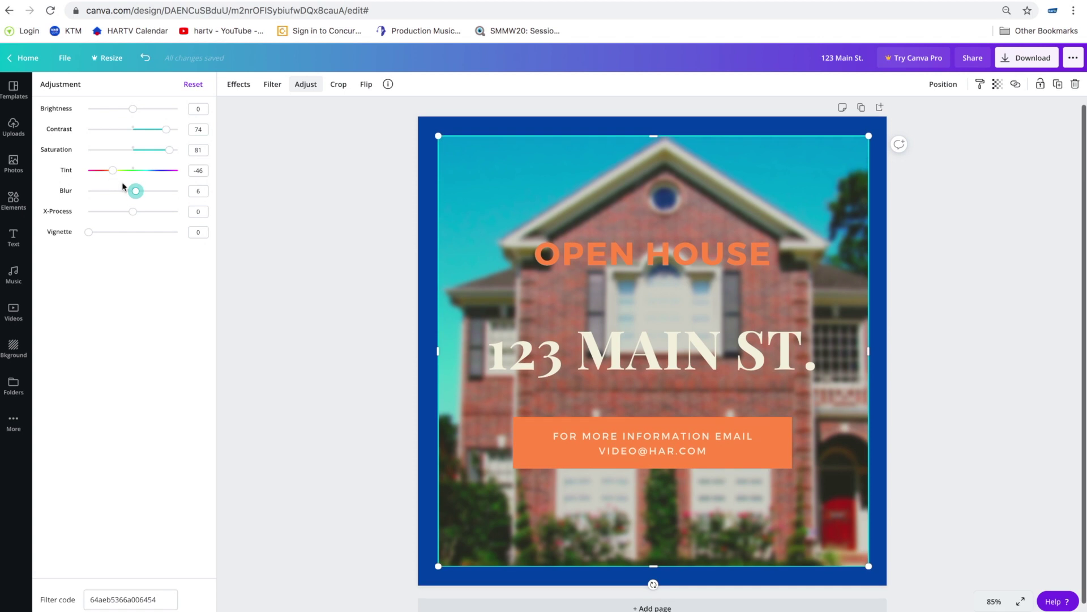
left_click_drag(138, 194, 135, 193)
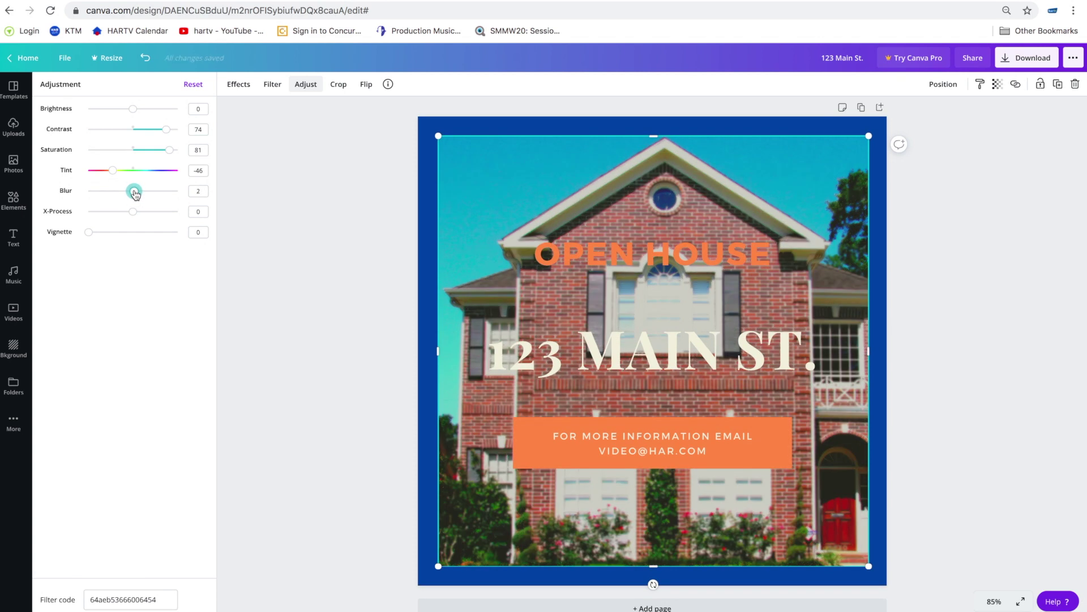
left_click_drag(91, 235, 108, 241)
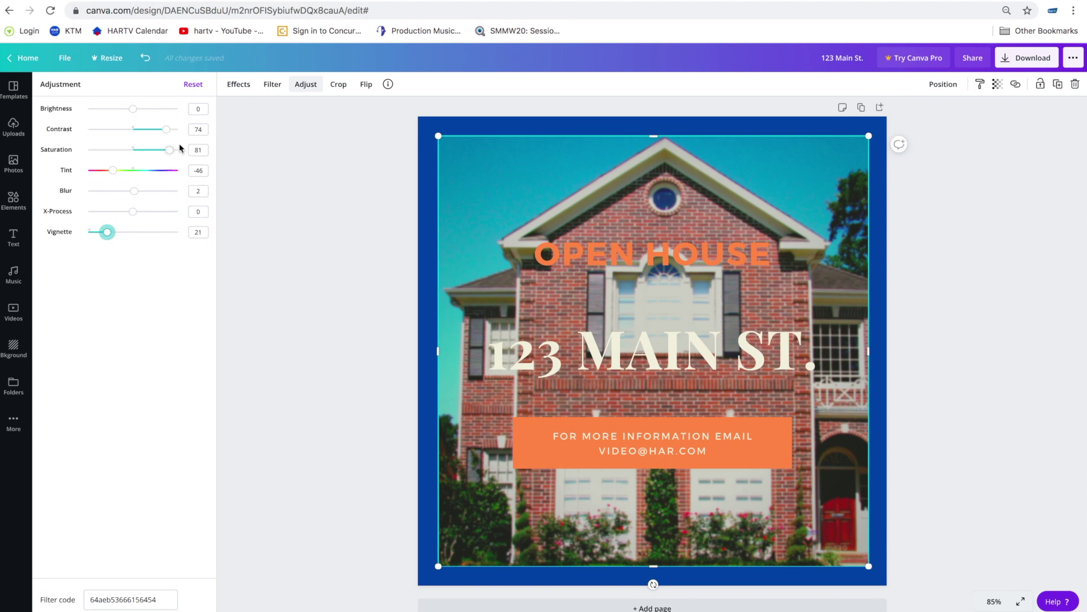
left_click_drag(171, 153, 157, 133)
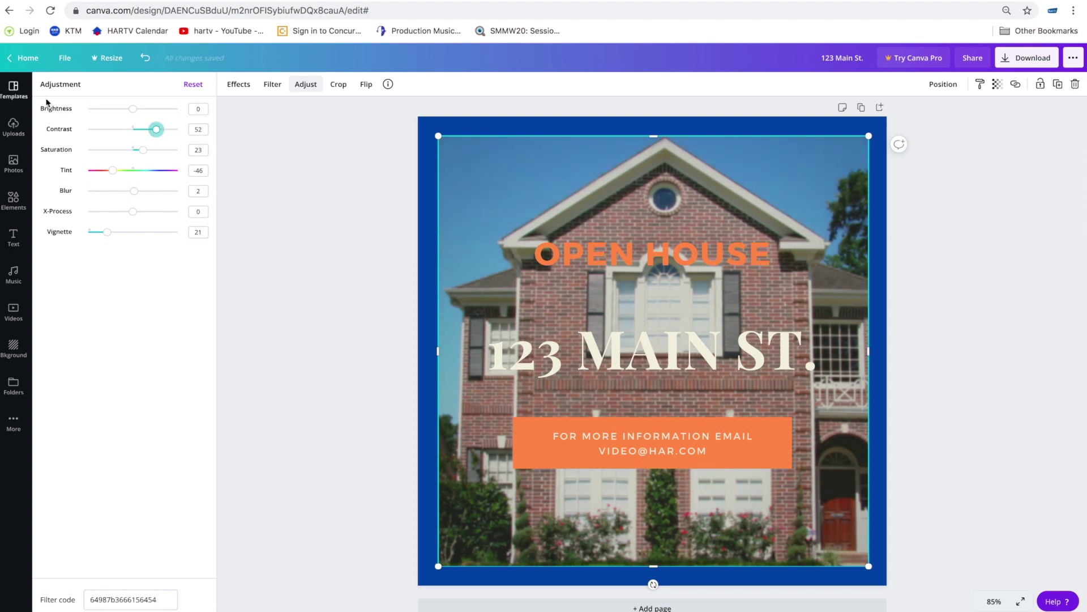
left_click(331, 196)
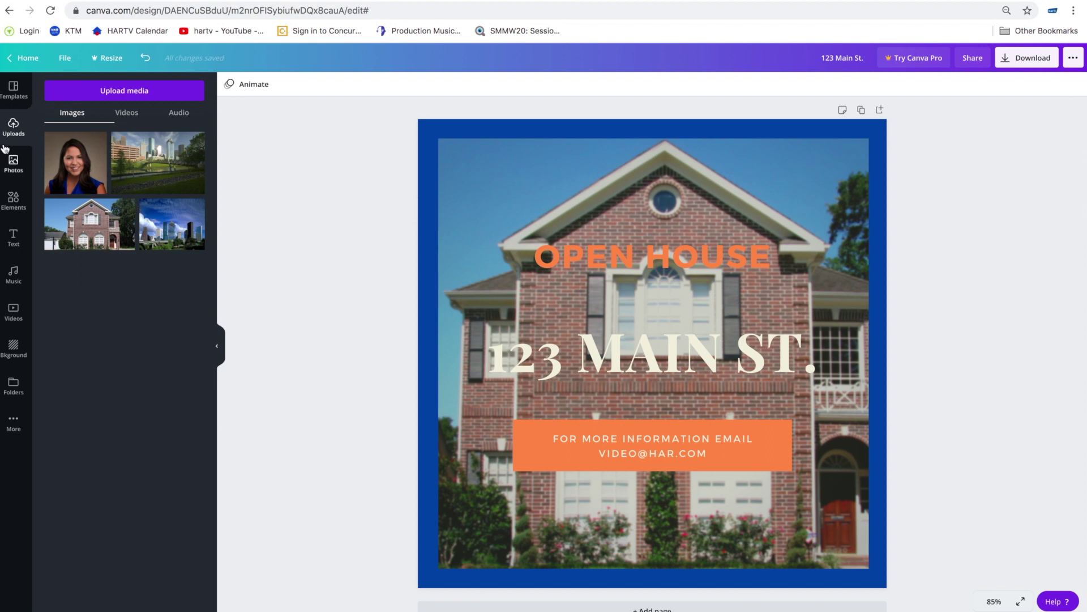
- Load the orange circular-photo Open House template and fill its circle frame with the uploaded portrait
left_click(14, 89)
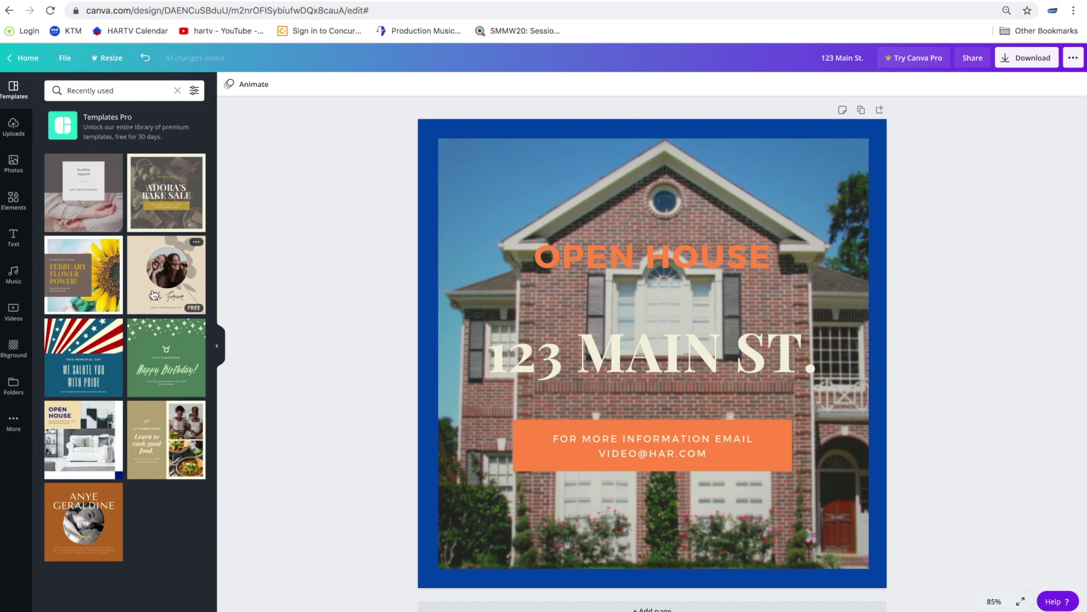
left_click(105, 502)
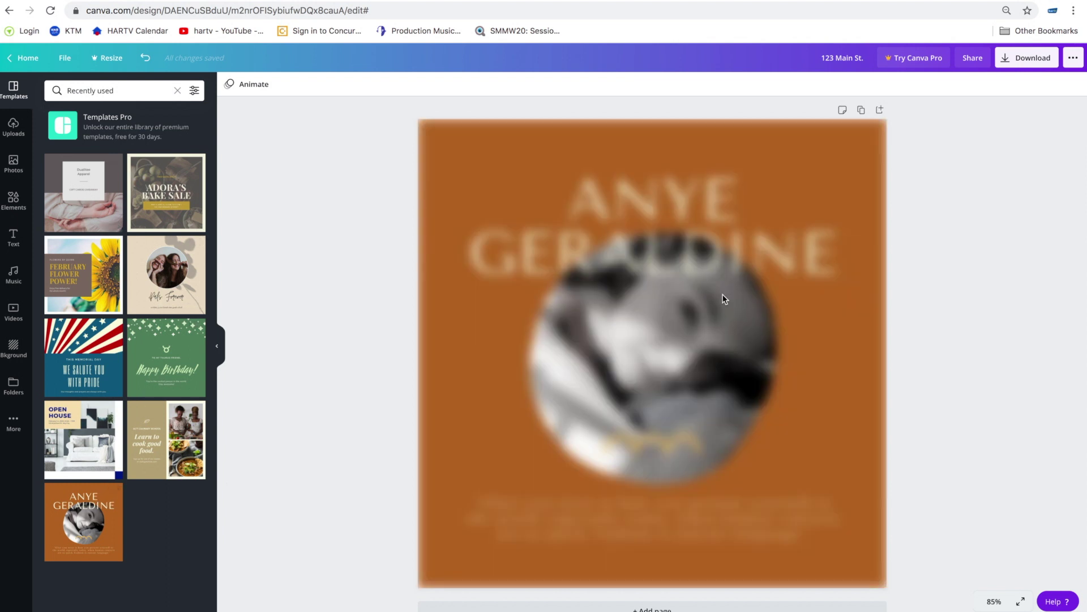
left_click(752, 359)
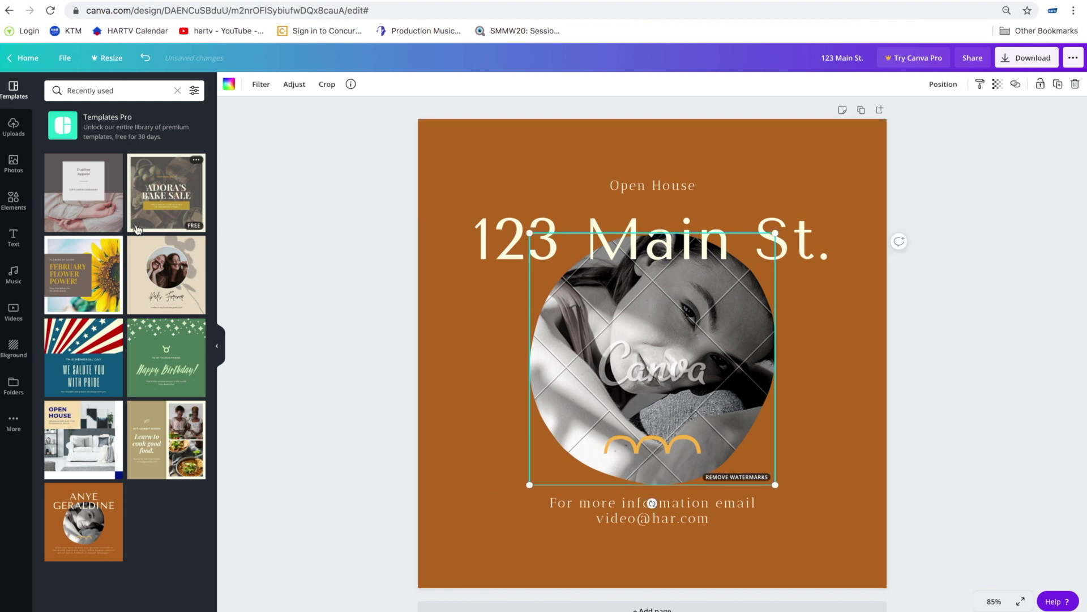
left_click(13, 127)
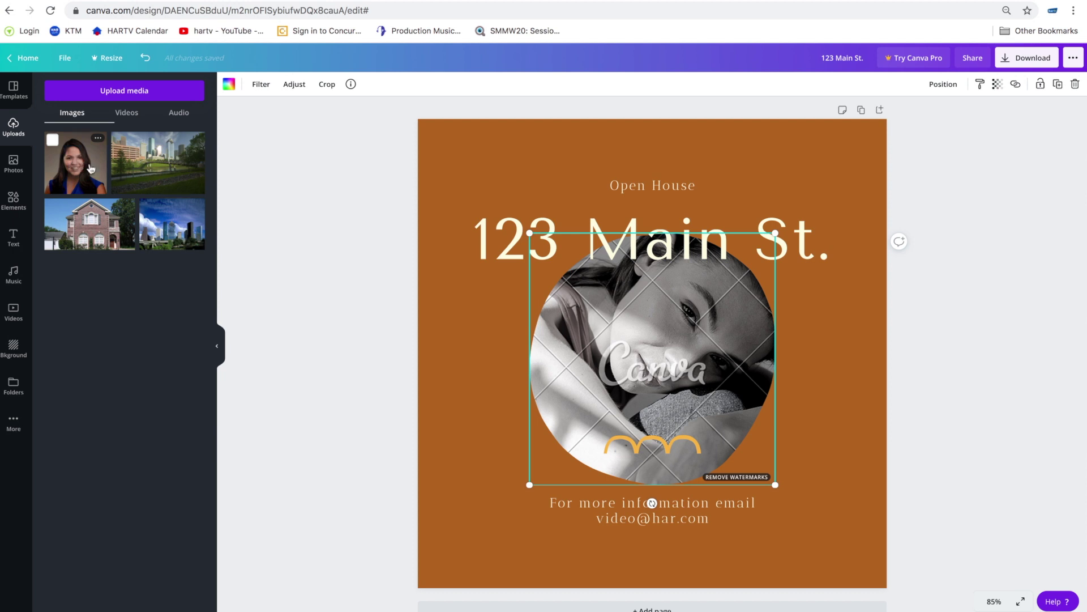
left_click_drag(91, 168, 577, 303)
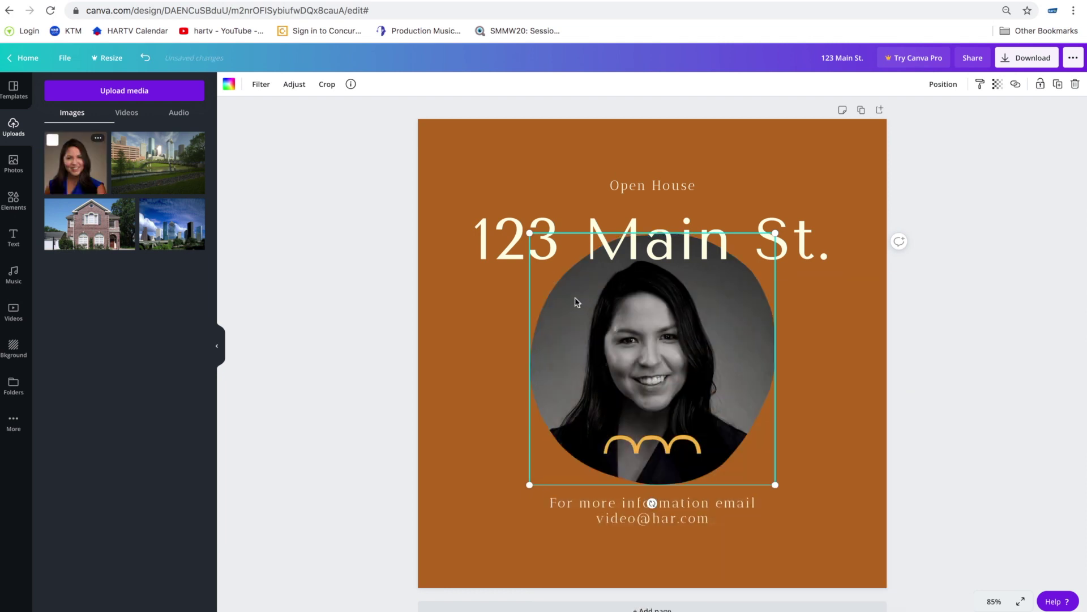
- Delete the gold arcs decoration and make the page background dark blue
left_click(806, 437)
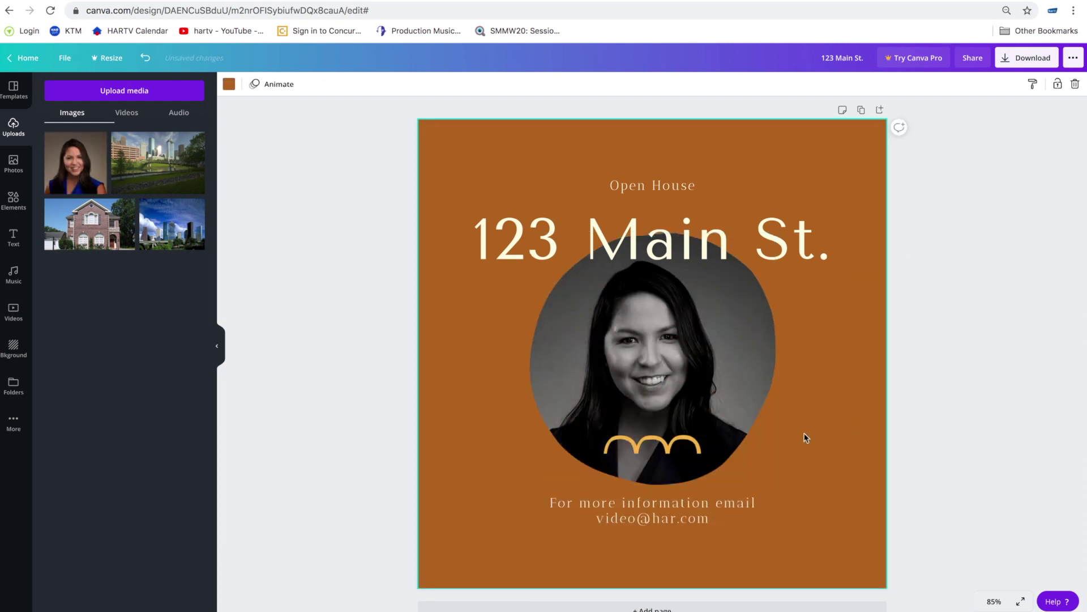
left_click(654, 450)
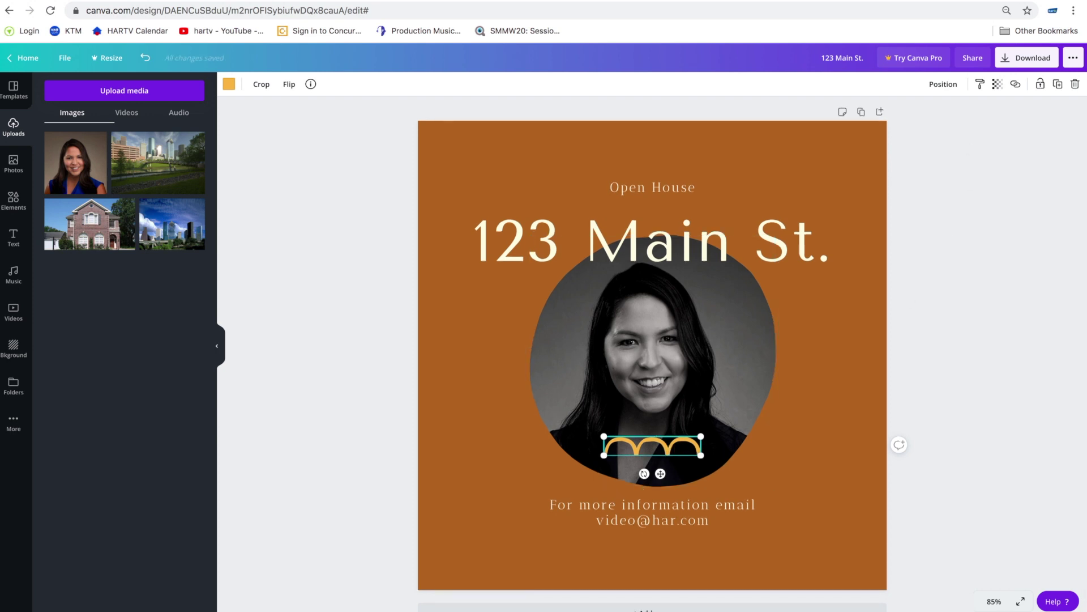
left_click(1076, 85)
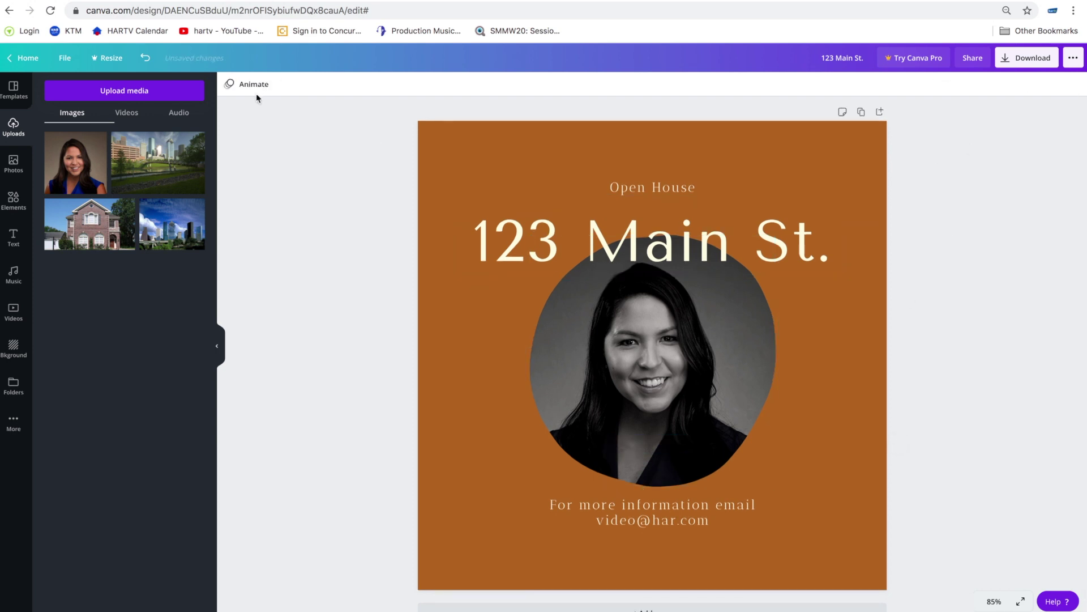
left_click(541, 164)
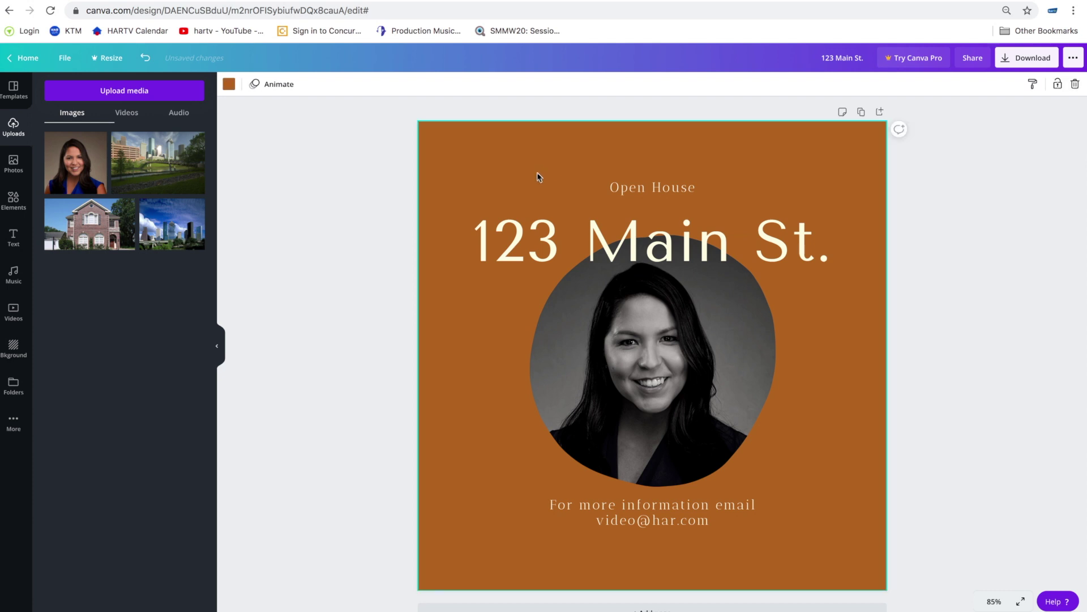
left_click(228, 84)
left_click(193, 338)
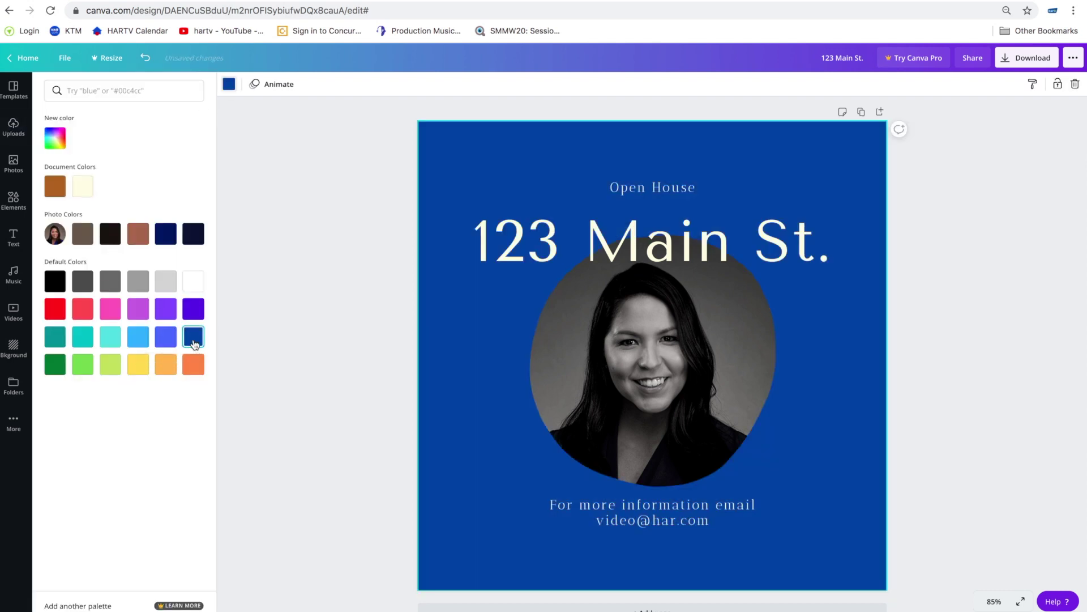
- Remove the greyscale filter so the portrait shows in full colour
left_click(650, 352)
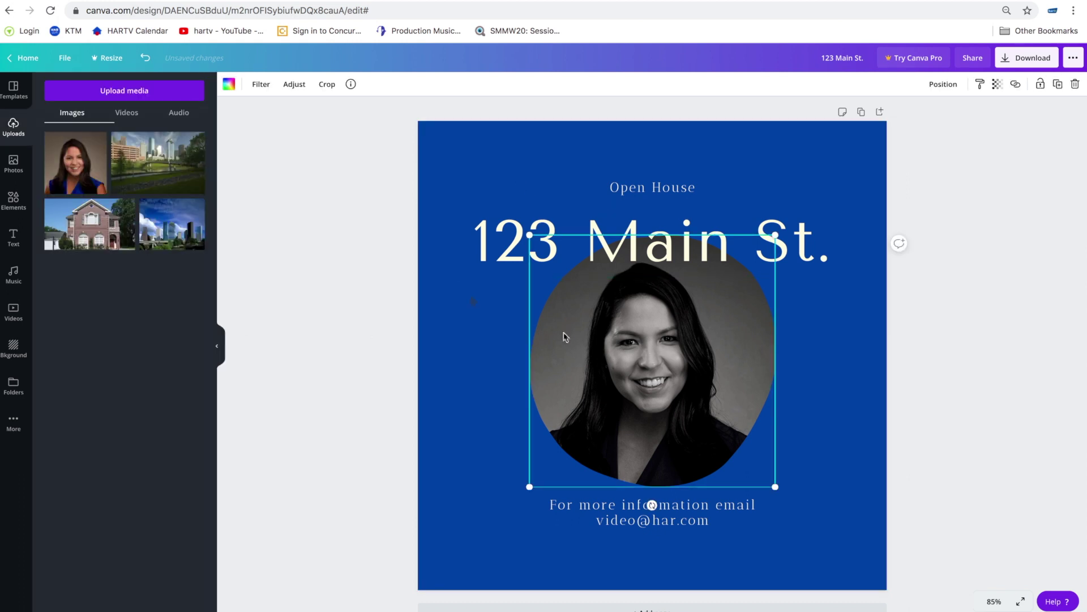
left_click(261, 85)
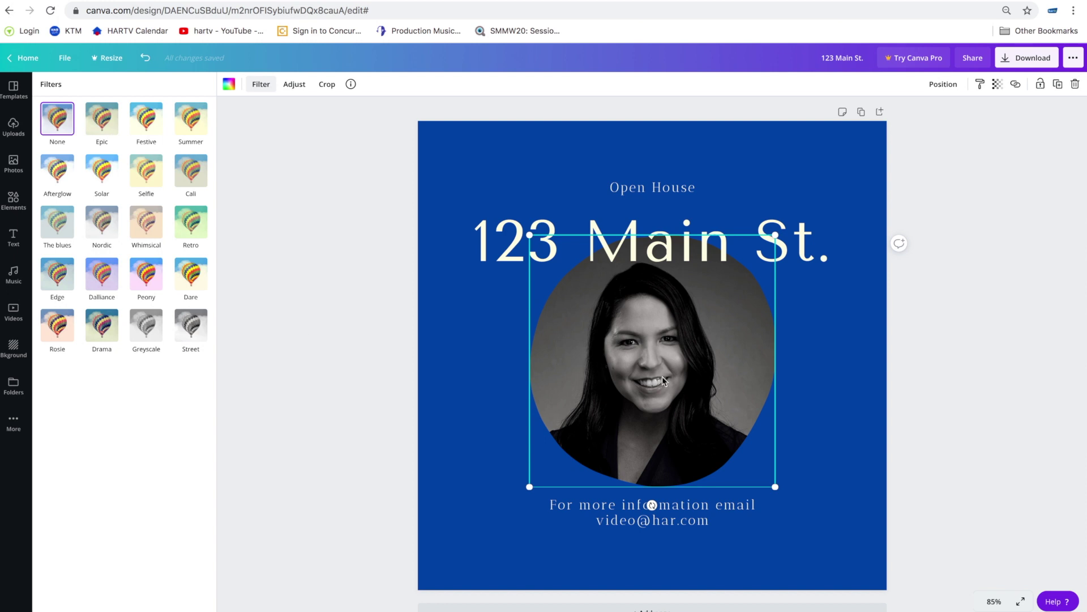
left_click(64, 126)
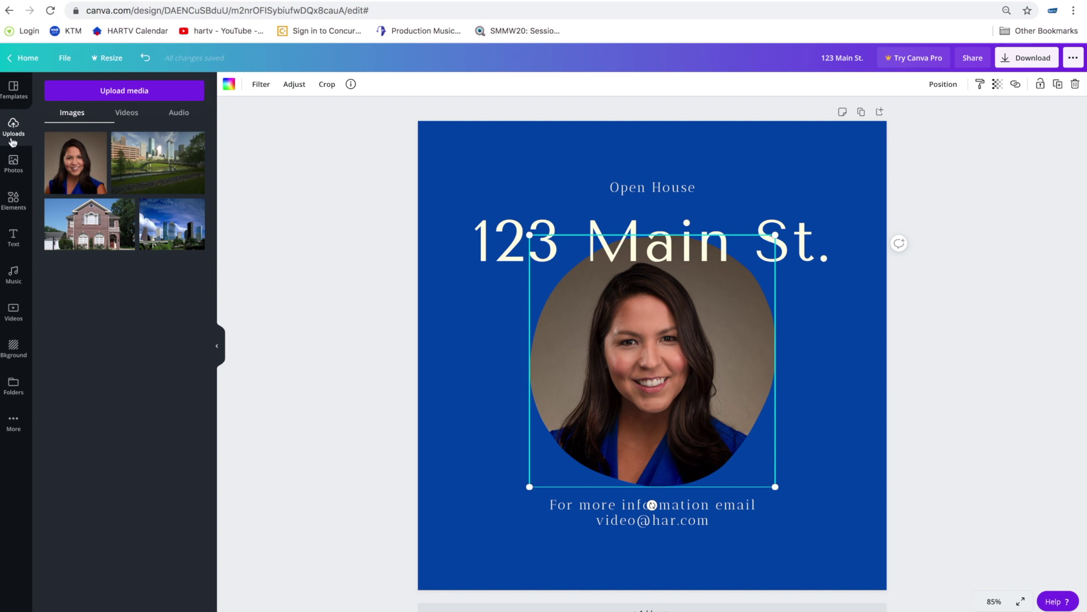
- Set the city-park skyline photo as the page background and blur it to 8
left_click(13, 87)
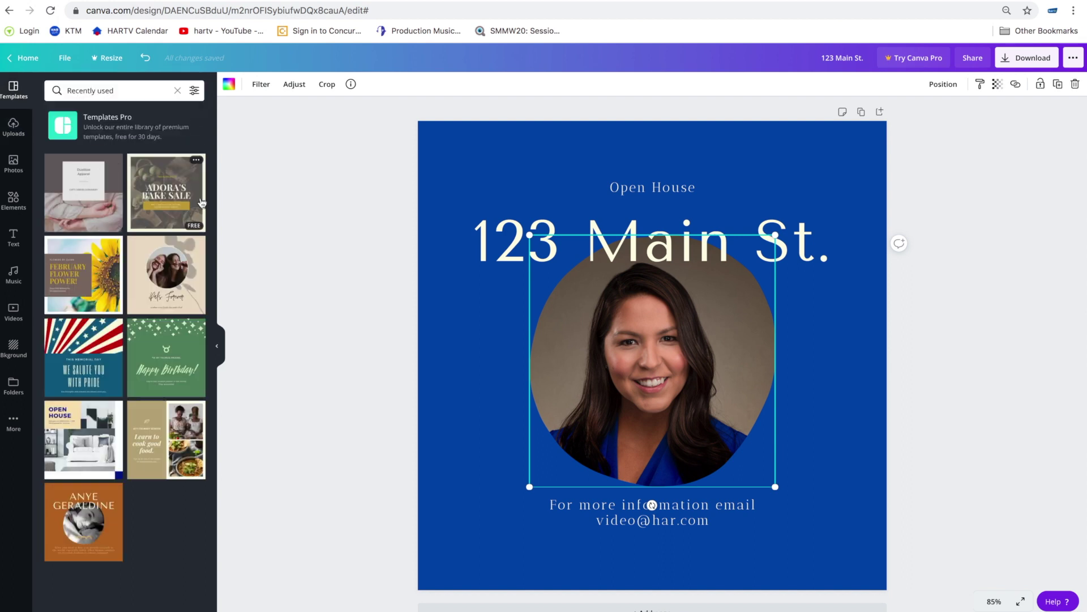
left_click(469, 304)
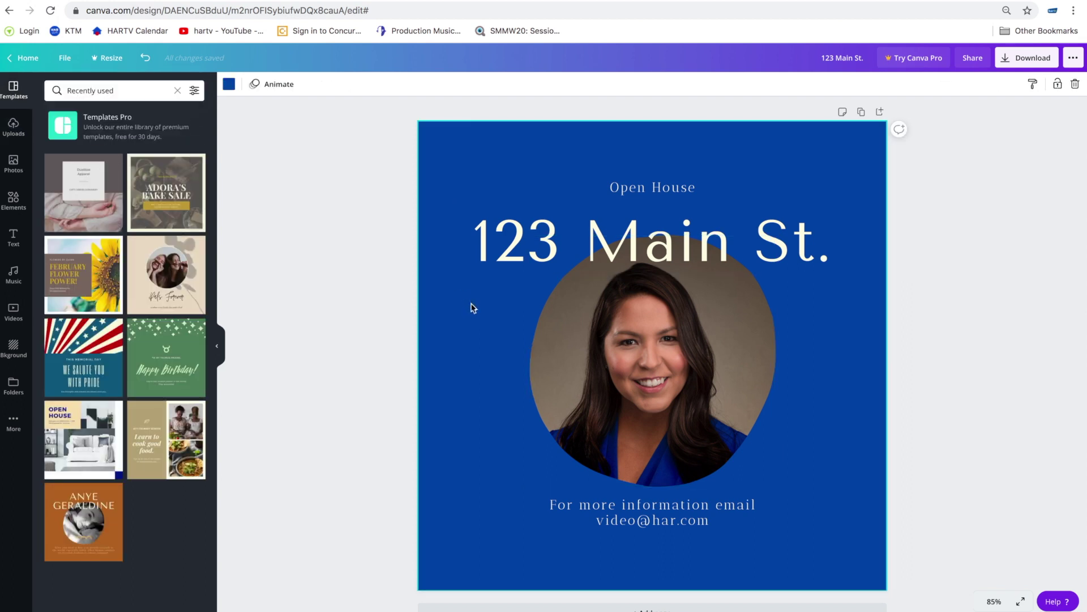
left_click(13, 126)
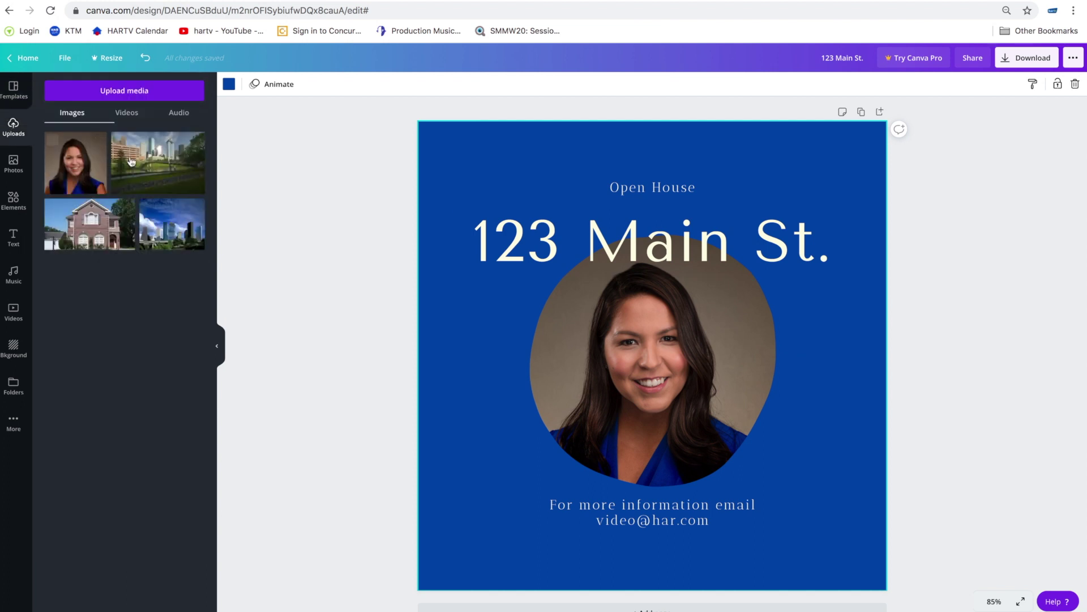
left_click_drag(131, 162, 456, 327)
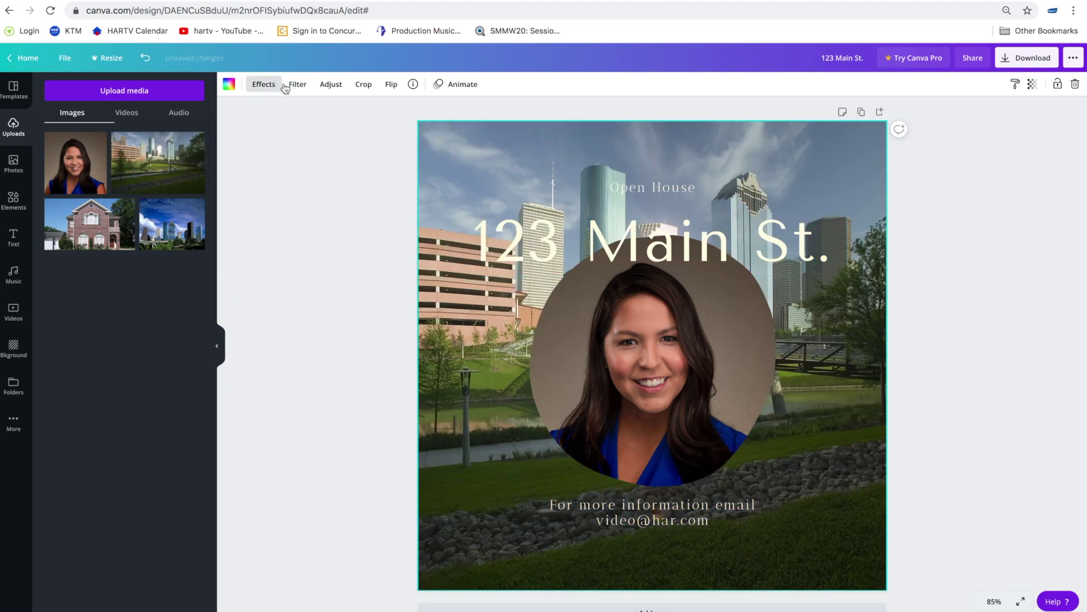
left_click(330, 84)
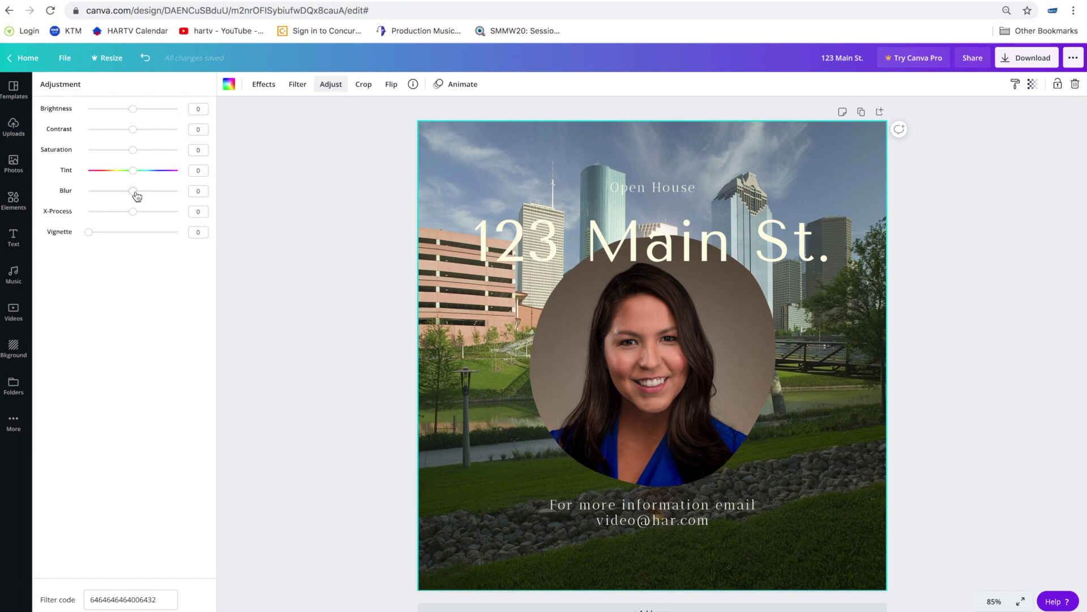
left_click_drag(137, 196, 137, 196)
- Delete the Open House text line
left_click(656, 191)
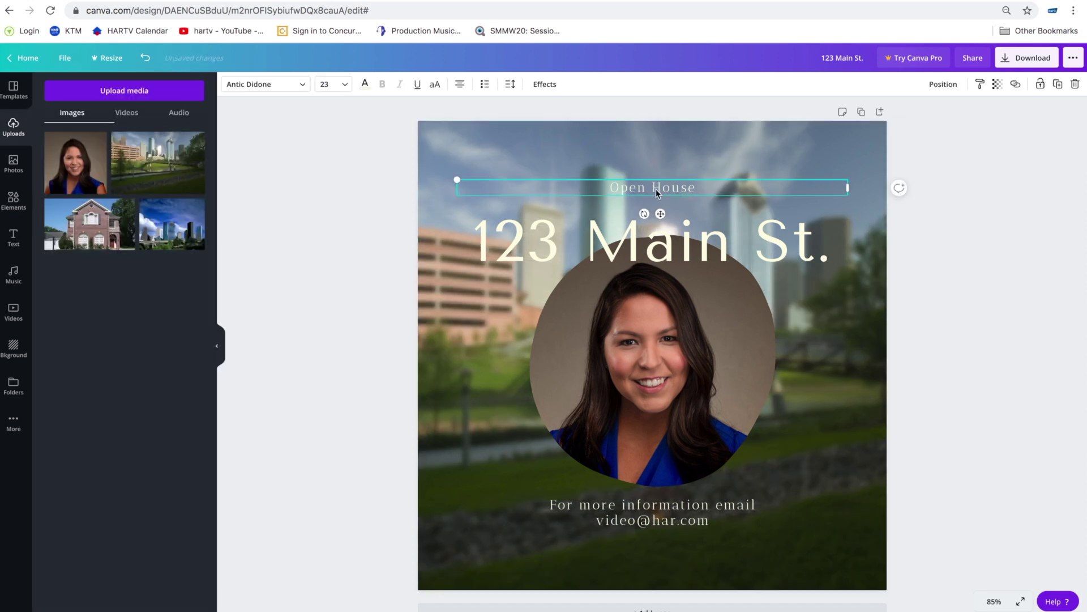
left_click(695, 189)
left_click(1074, 84)
- Replace the 123 Main St. title with the agent's full name
left_click(658, 256)
left_click_drag(658, 257, 658, 211)
double_click(658, 212)
left_click(826, 203)
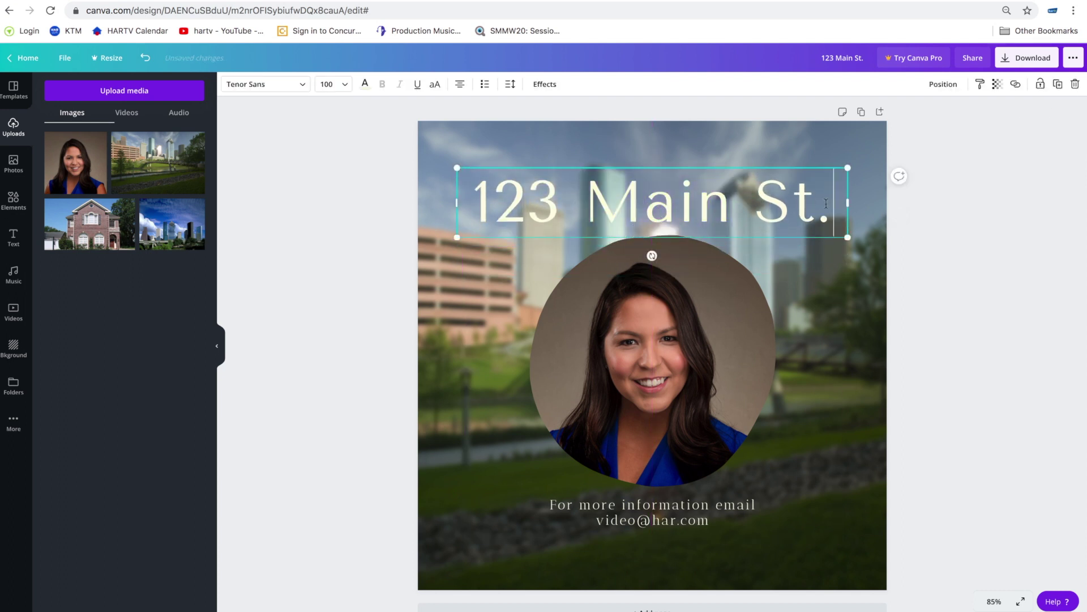
left_click_drag(832, 207, 470, 204)
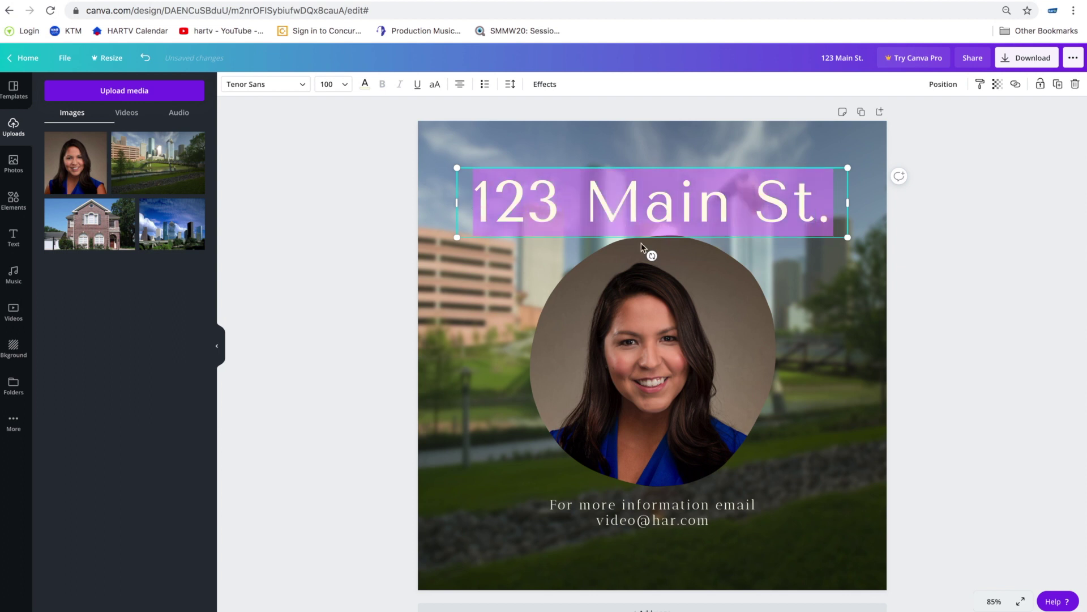
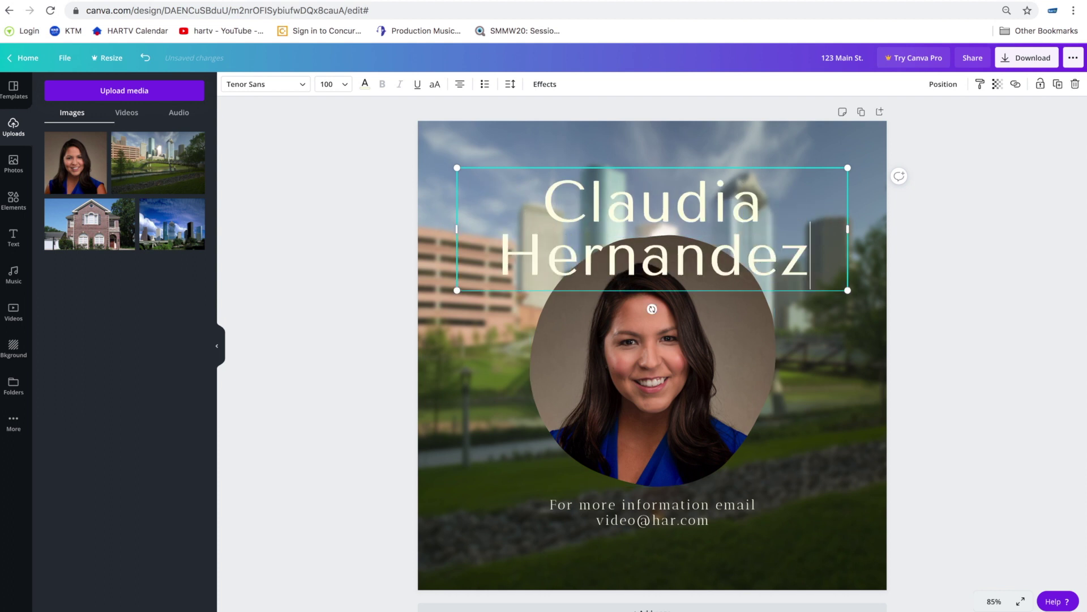
- Move the name heading higher, centred above the portrait
left_click(1019, 235)
left_click_drag(669, 205, 670, 175)
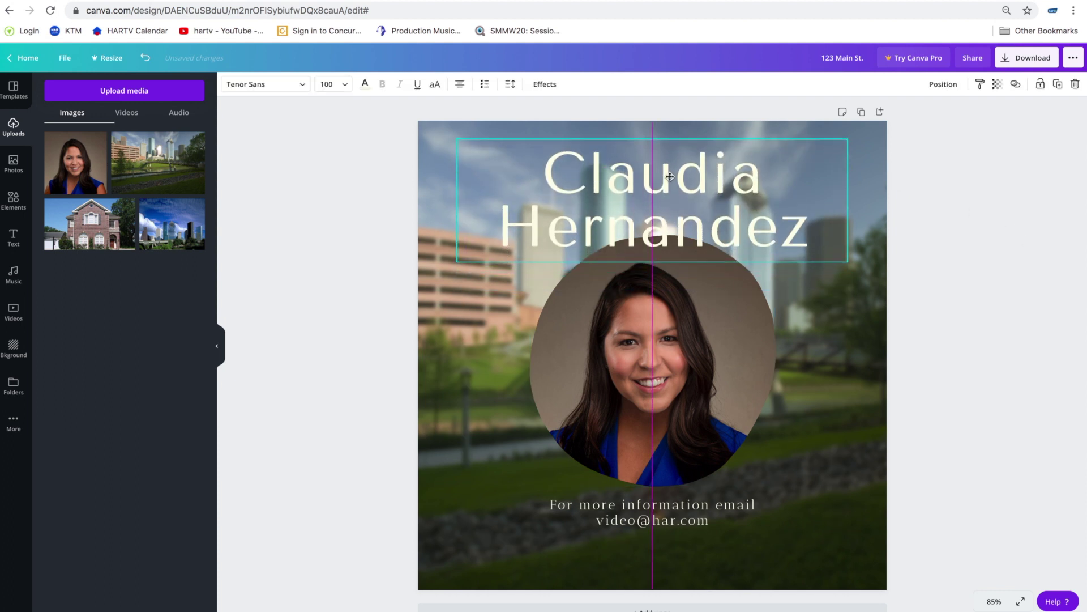
left_click(684, 519)
left_click(1024, 395)
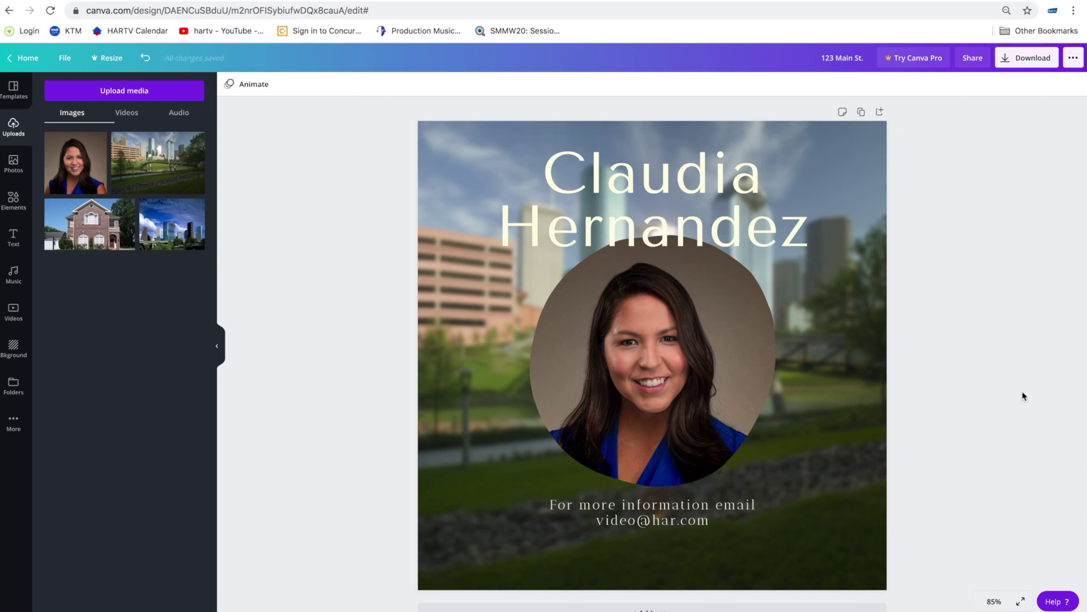
left_click(874, 392)
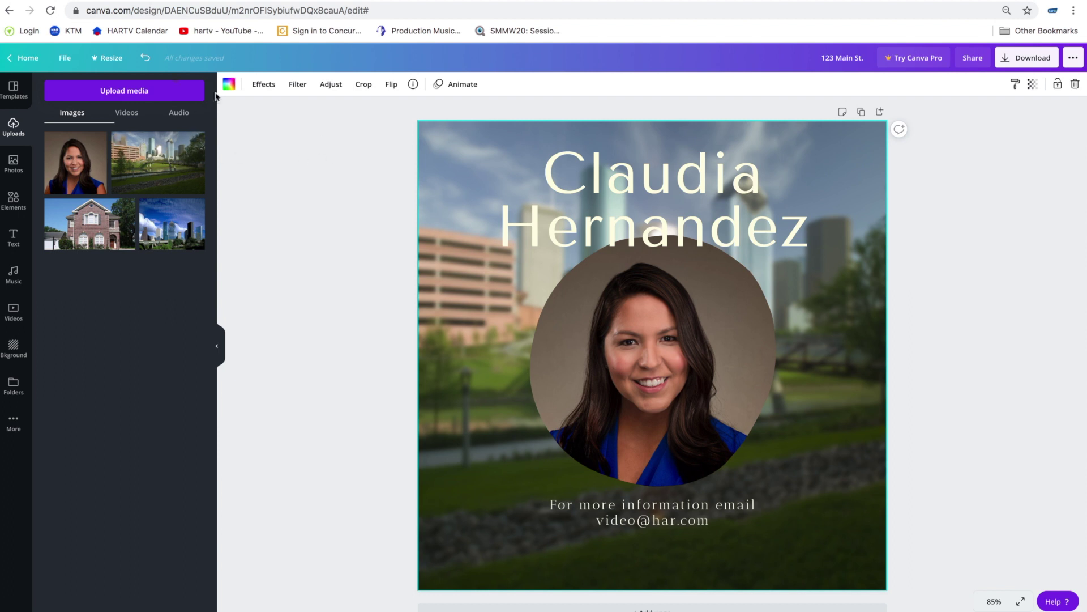
- Reopen the 123 Main St. design from All your designs and scroll to the Birthday Instagram Post templates
left_click(26, 58)
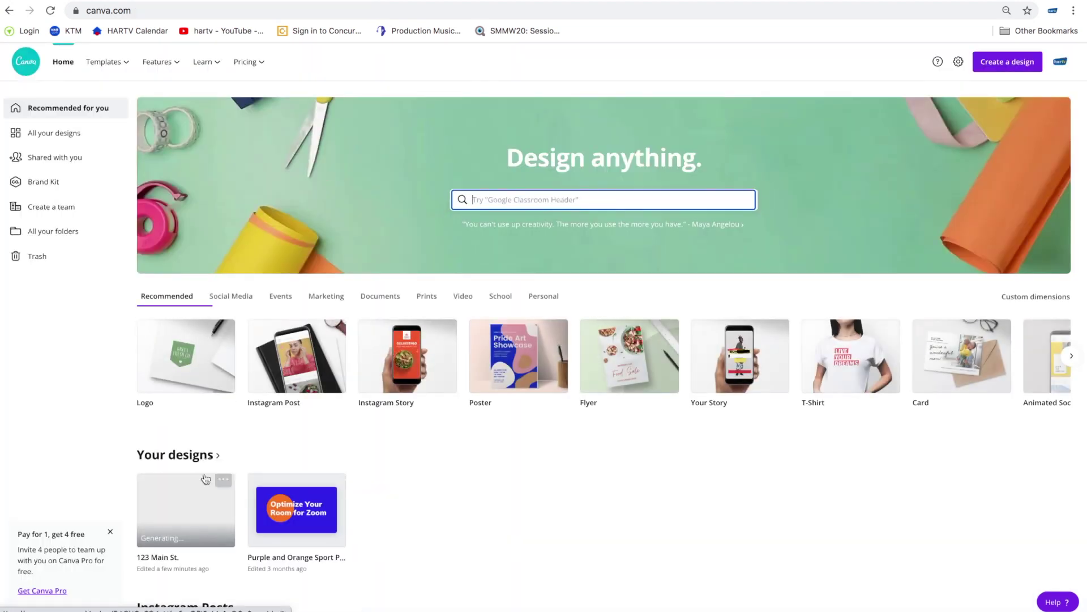
left_click(191, 455)
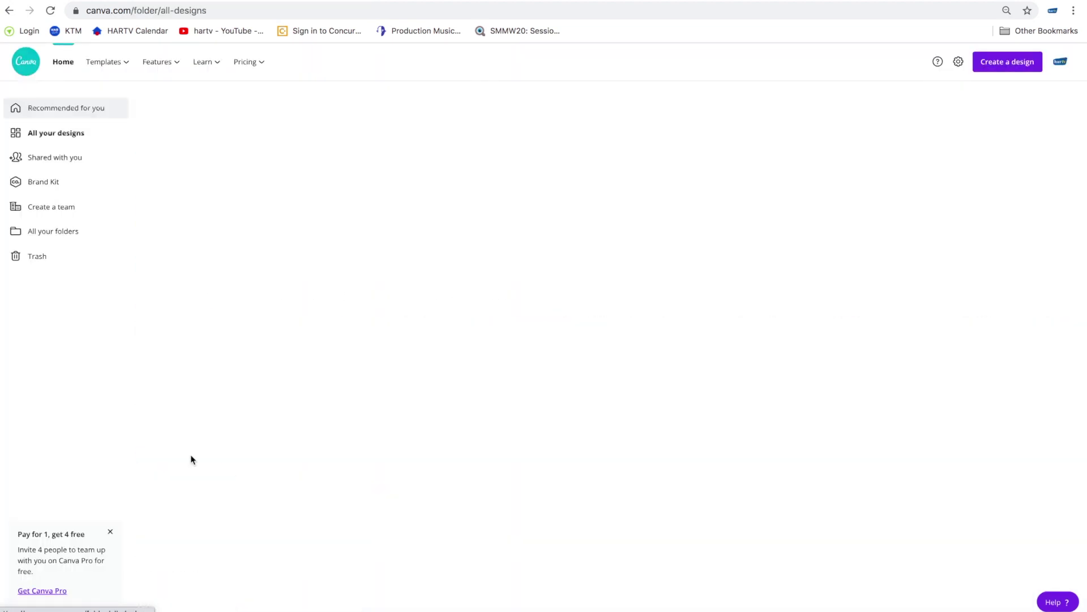
left_click(234, 197)
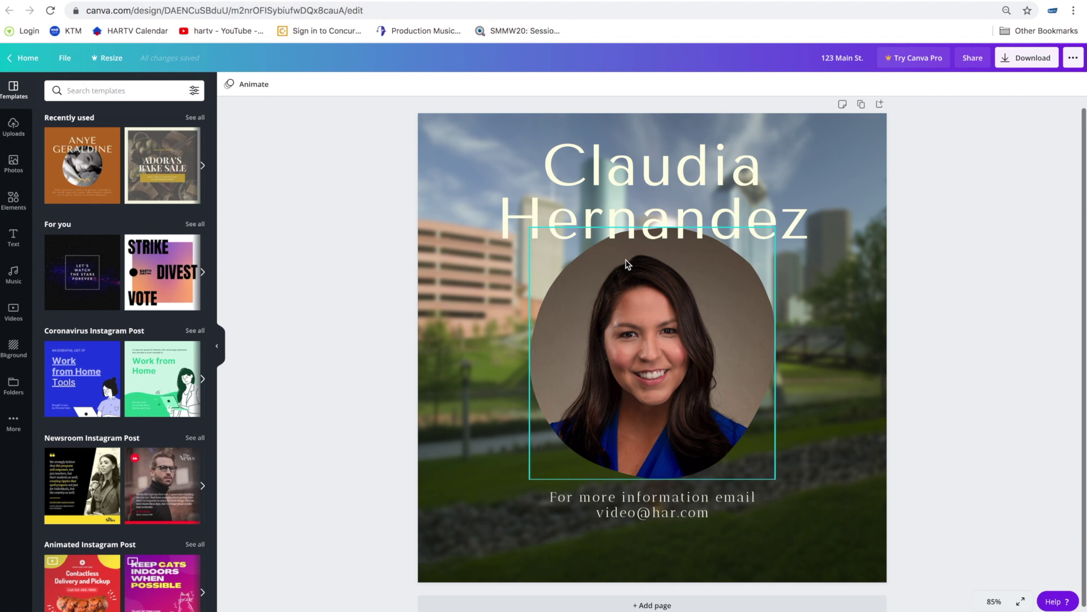
scroll(141, 263, "down", 6)
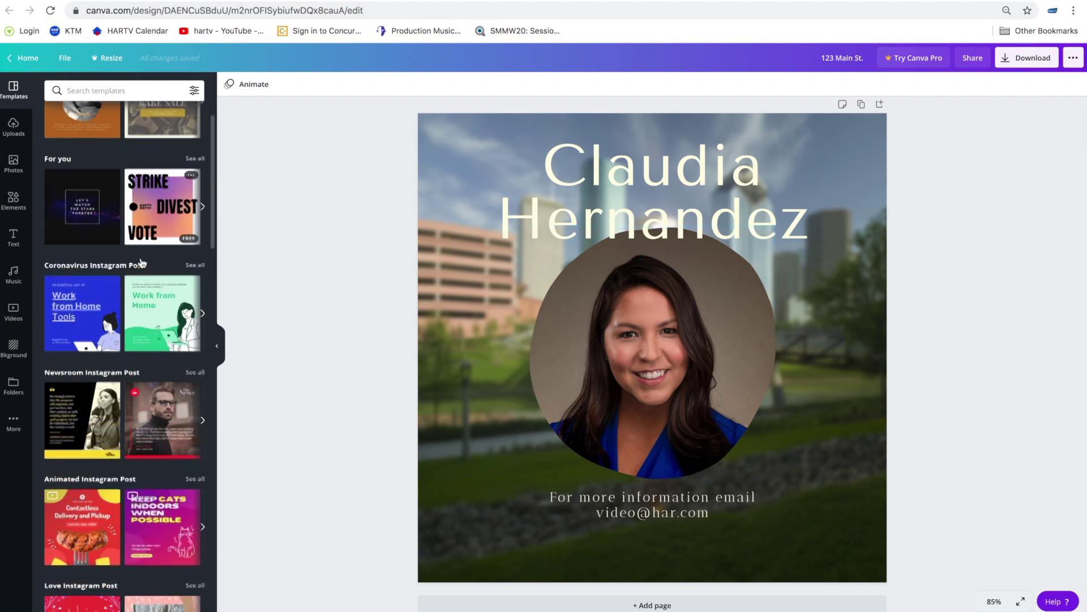
scroll(141, 263, "down", 8)
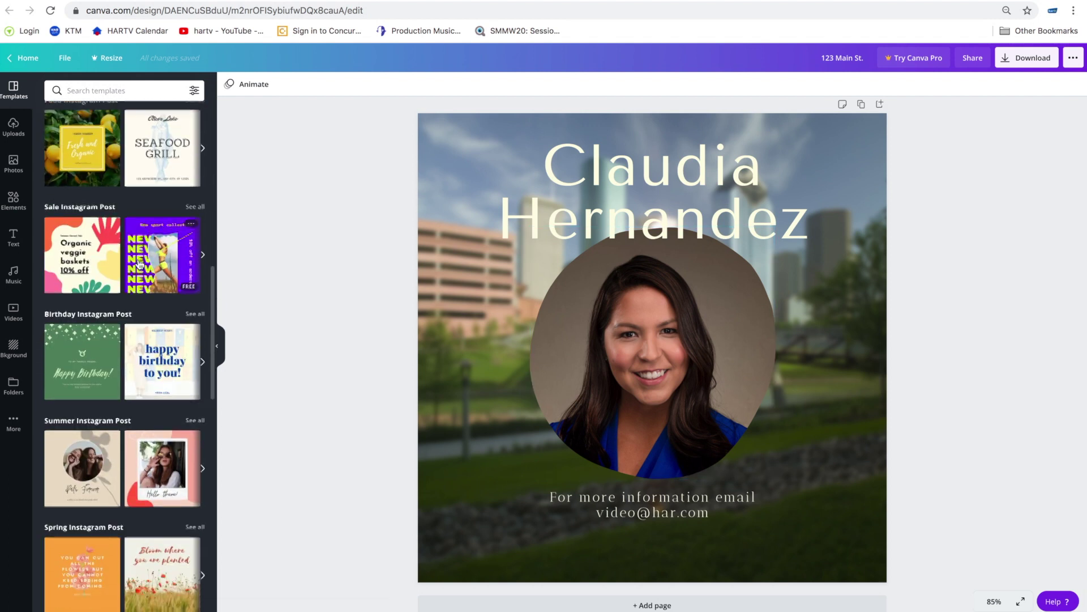
scroll(148, 256, "up", 3)
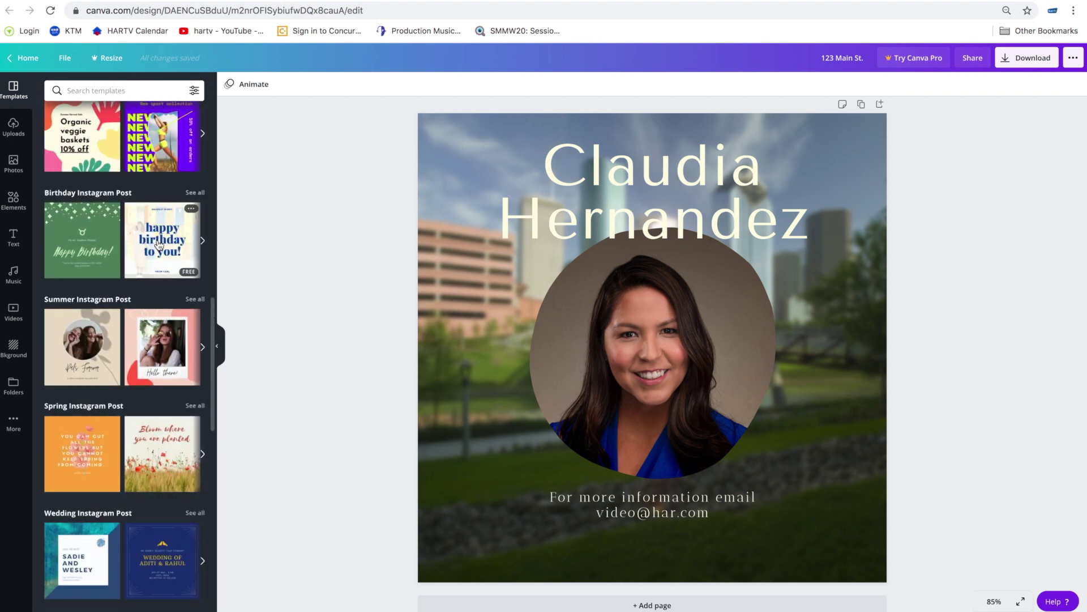
- Apply the 'happy birthday to you!' template and move its greeting line lower on the page
left_click(159, 245)
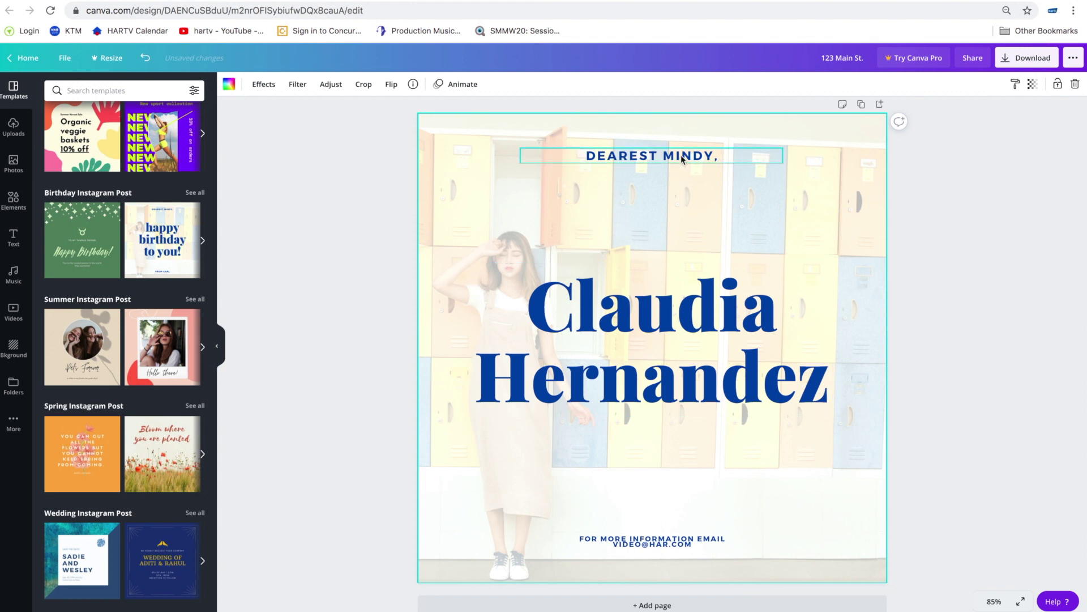
left_click_drag(682, 157, 685, 213)
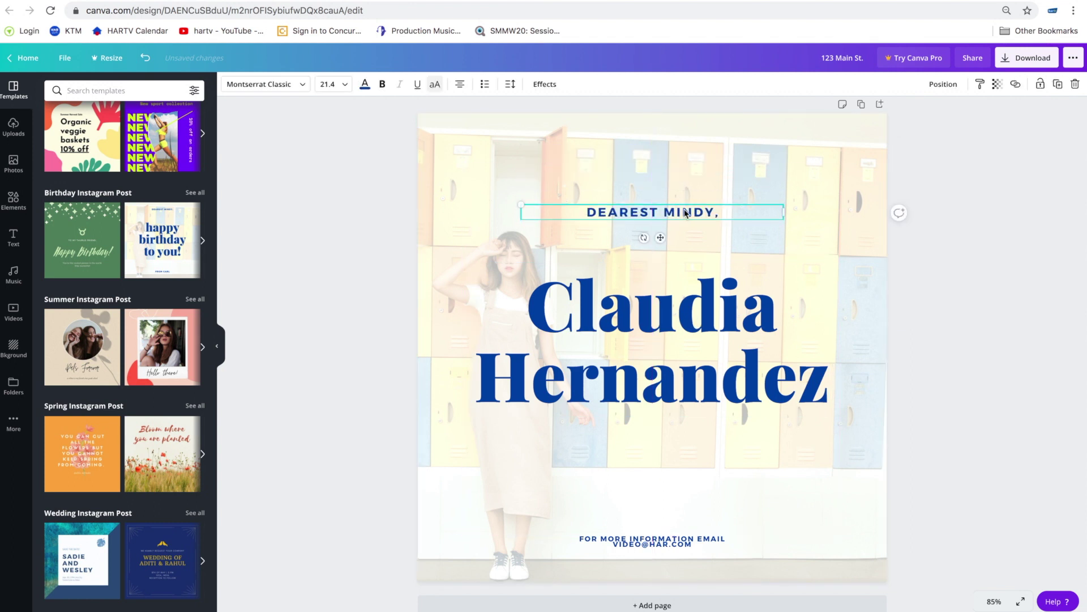
left_click(713, 350)
left_click(715, 214)
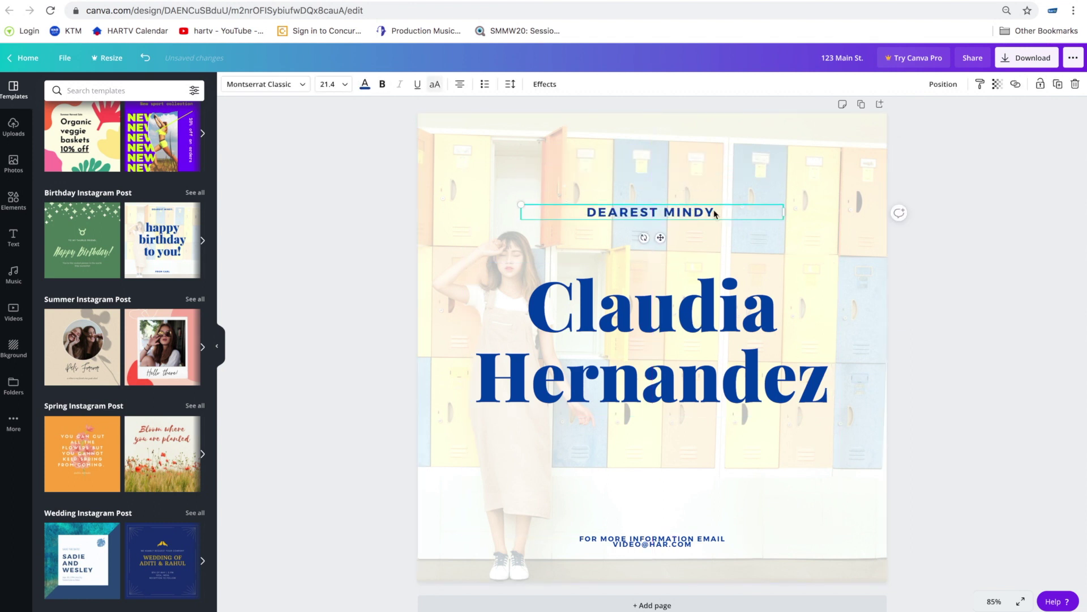
- Replace the large two-line headline text with 'Happy Birthday'
left_click(723, 370)
double_click(795, 387)
left_click_drag(826, 385, 526, 297)
type("Happy Birthday")
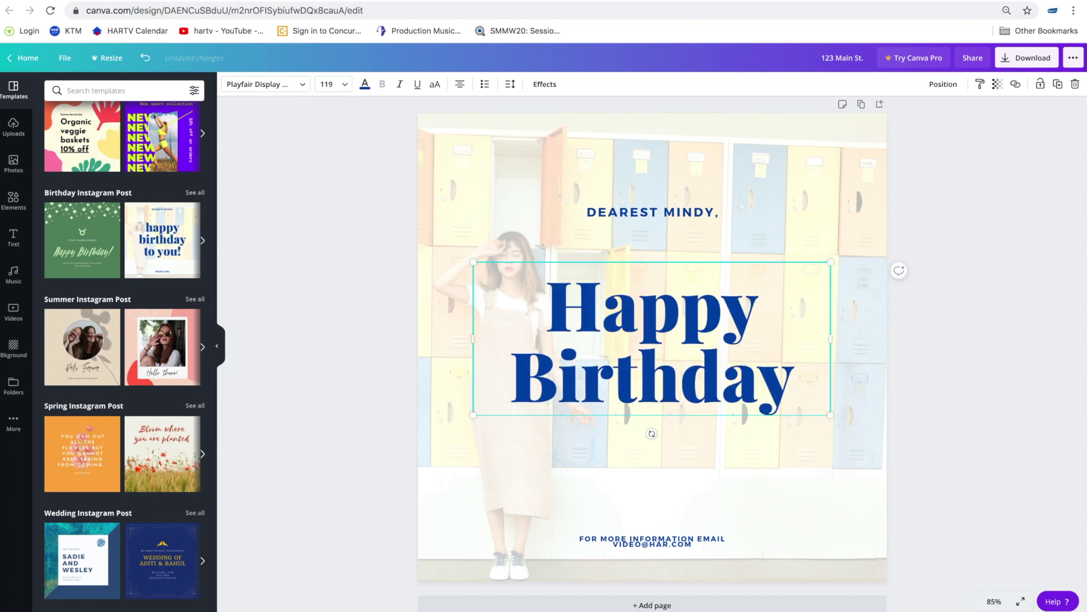
- Raise the email line slightly and select the lockers background photo
left_click_drag(651, 543, 653, 516)
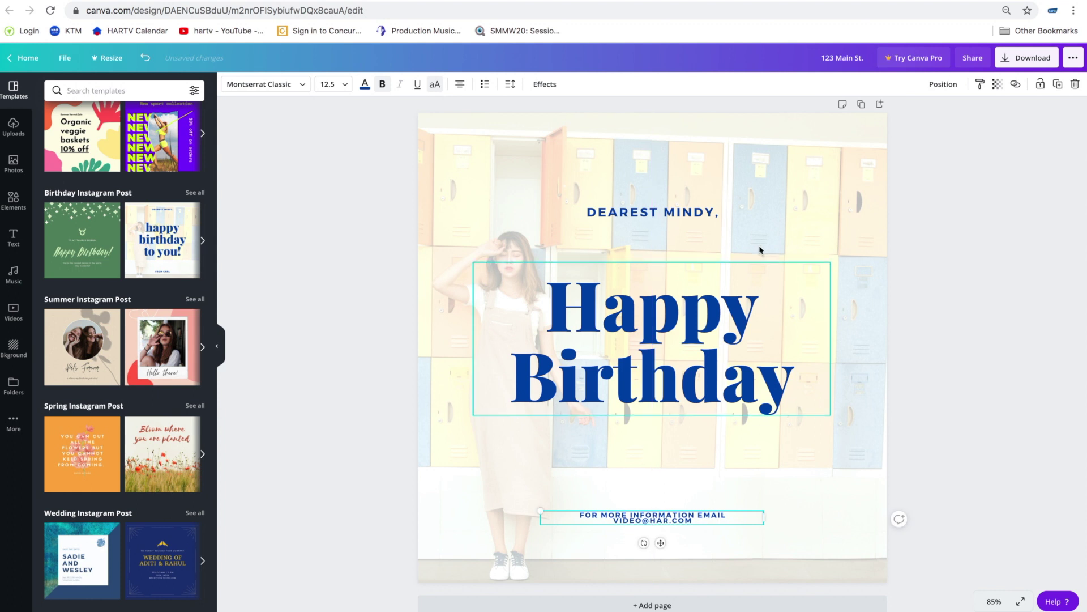
left_click(836, 195)
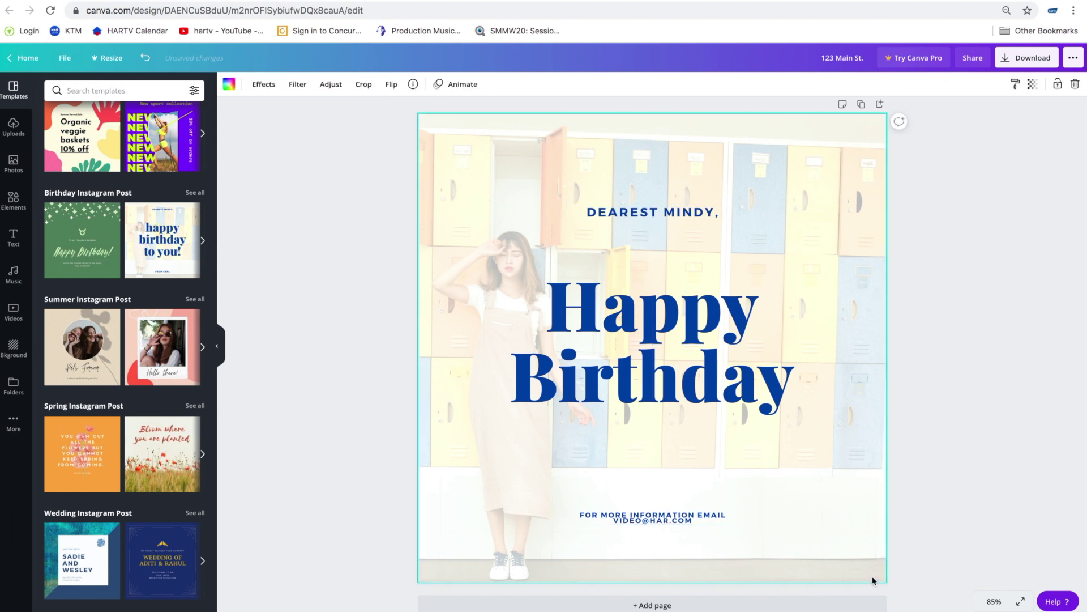
scroll(99, 199, "up", 4)
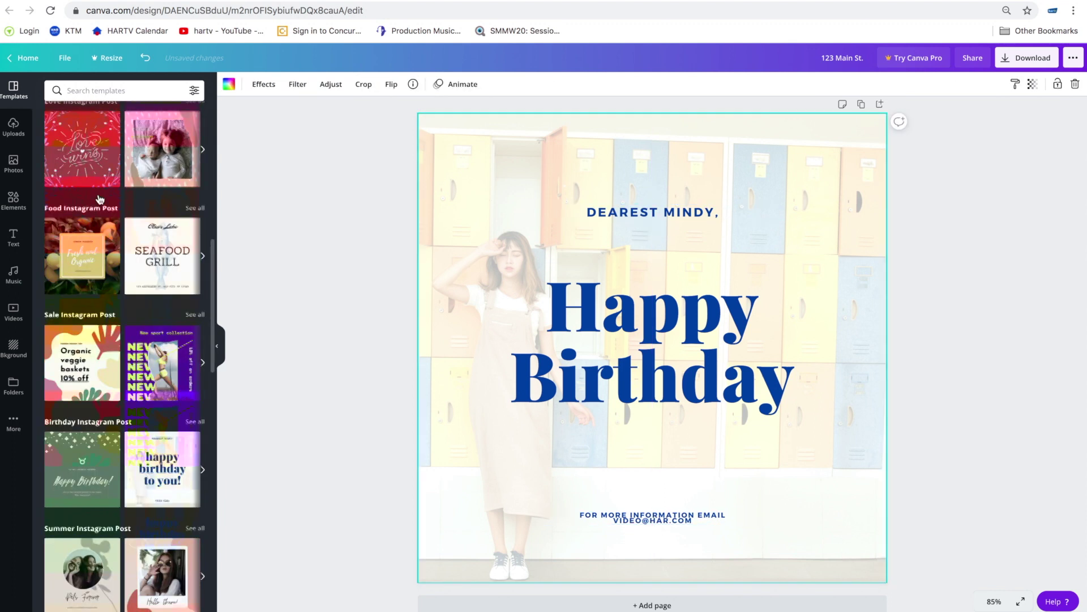
- Replace the lockers background with the uploaded office-towers skyline photo and nudge the greeting line lower
left_click(14, 167)
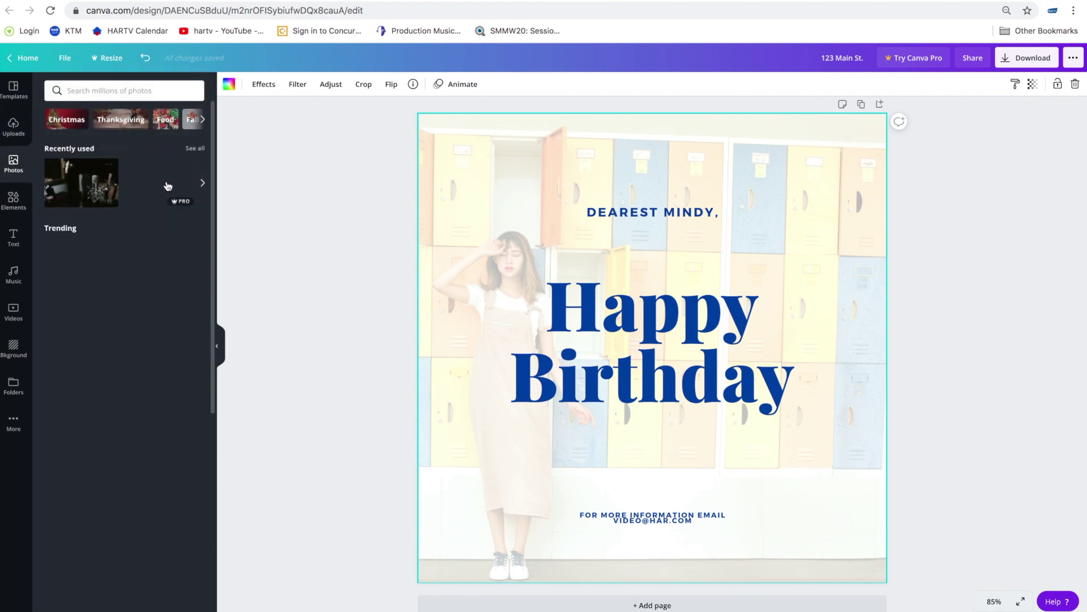
left_click(13, 126)
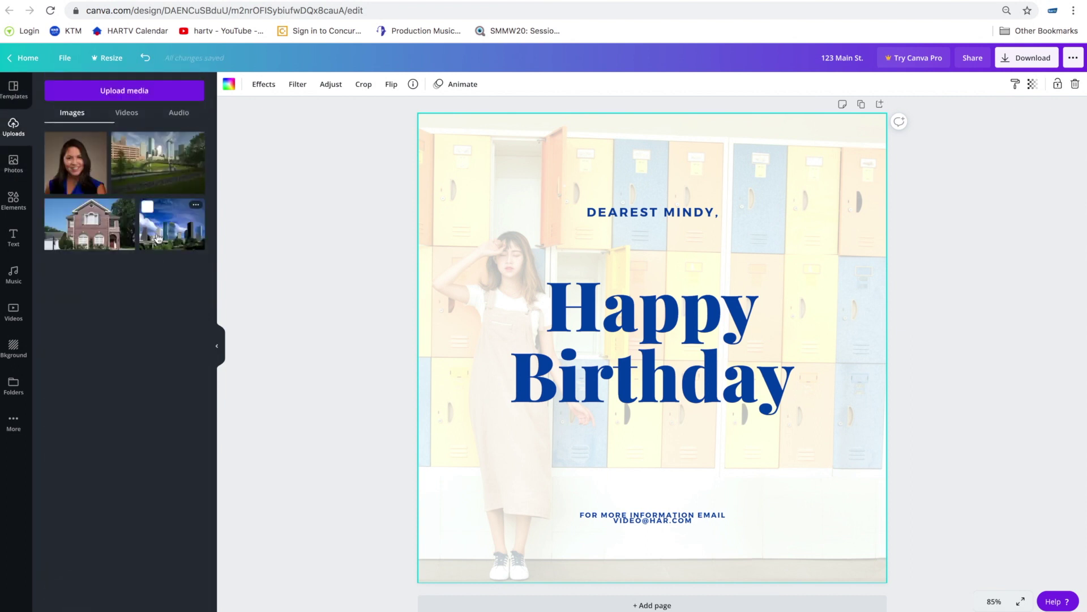
left_click_drag(175, 225, 471, 248)
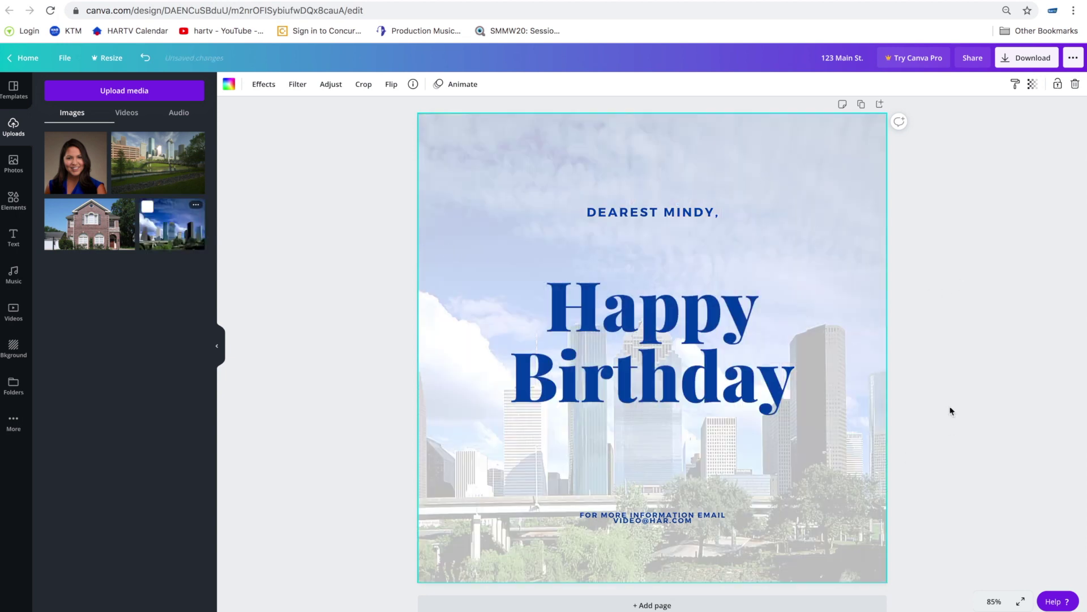
left_click_drag(671, 212, 671, 224)
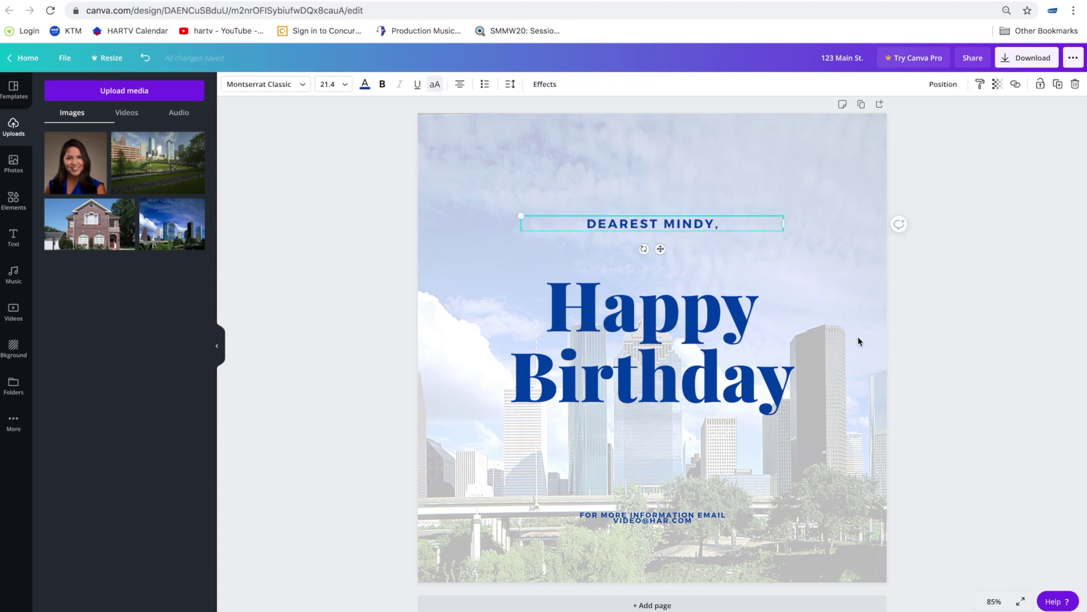